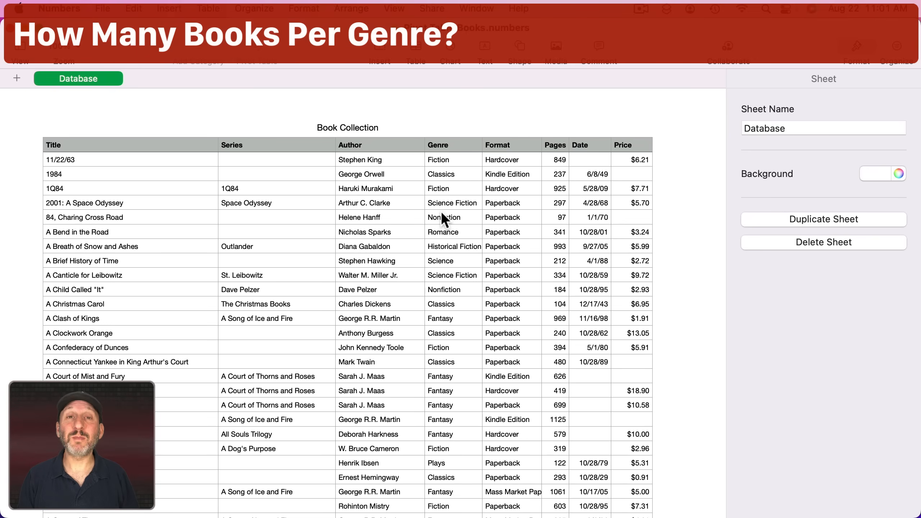
Step: Create a pivot table on a new sheet from the Book Collection table
left_click(442, 162)
left_click(443, 174)
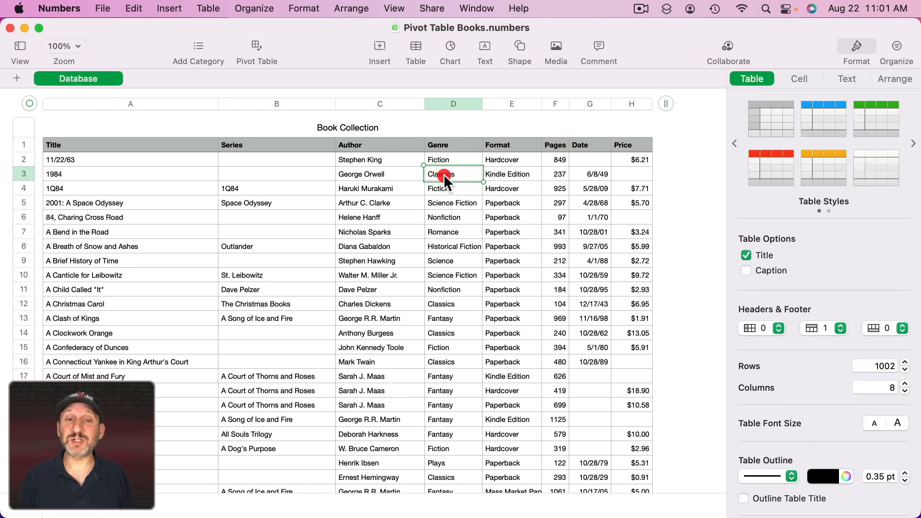
left_click(445, 200)
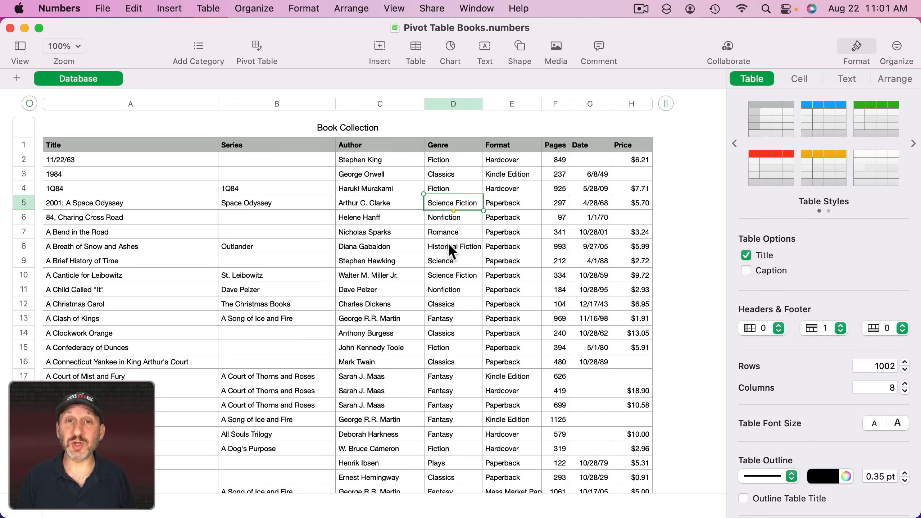
left_click(448, 164)
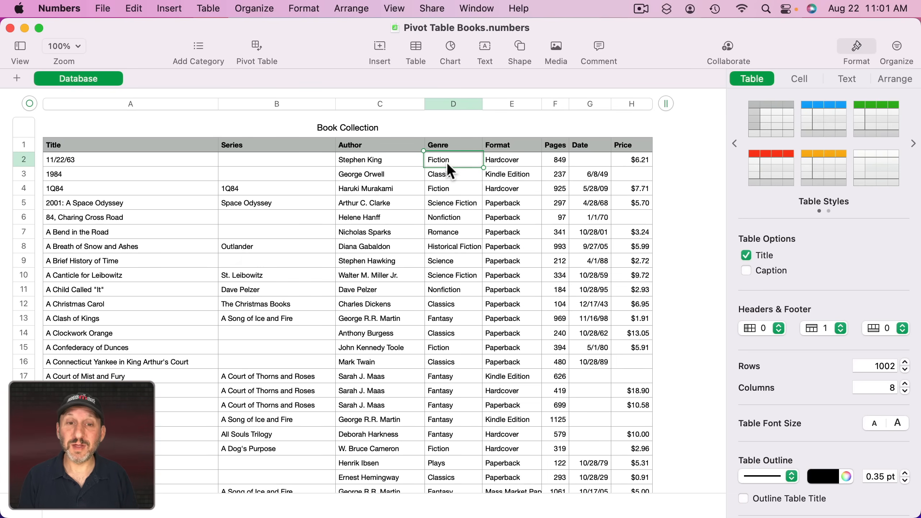
left_click(446, 173)
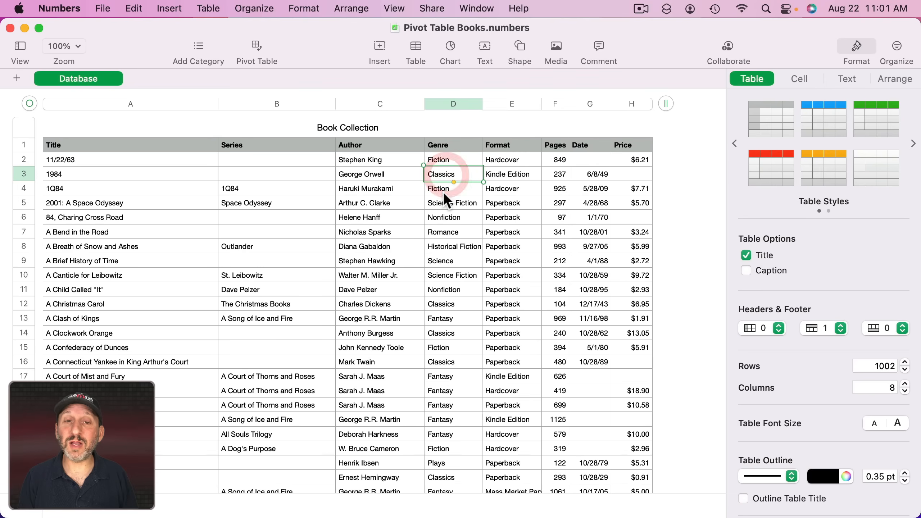
left_click(443, 189)
left_click(446, 204)
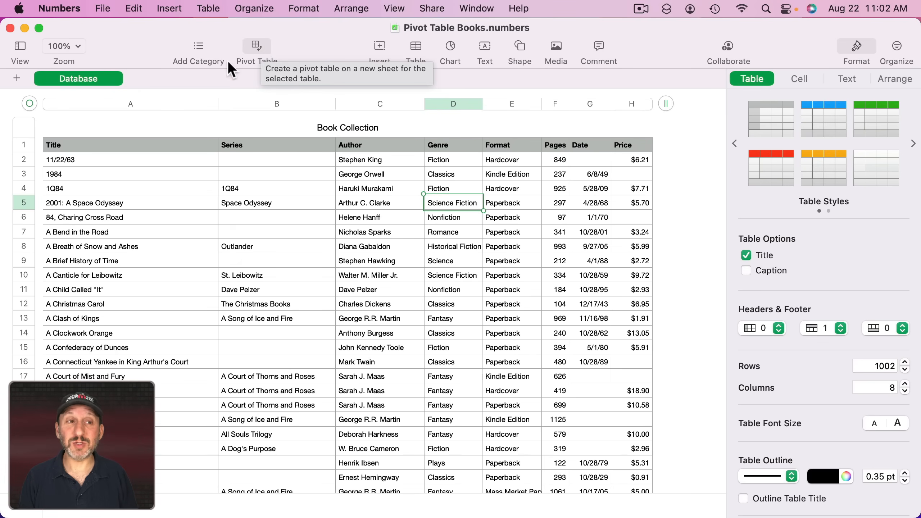
left_click(257, 45)
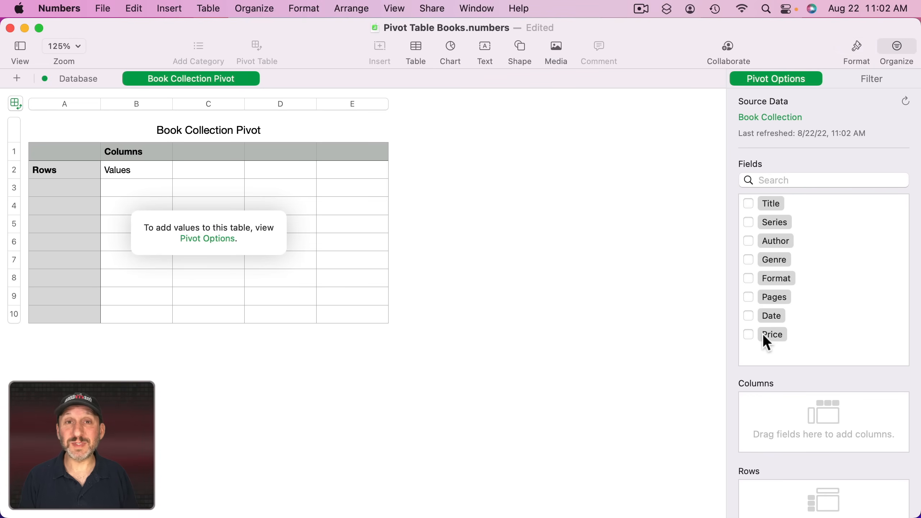
Step: Examine the book titles in the Database sheet's source table and return to the Book Collection Pivot sheet
left_click(79, 80)
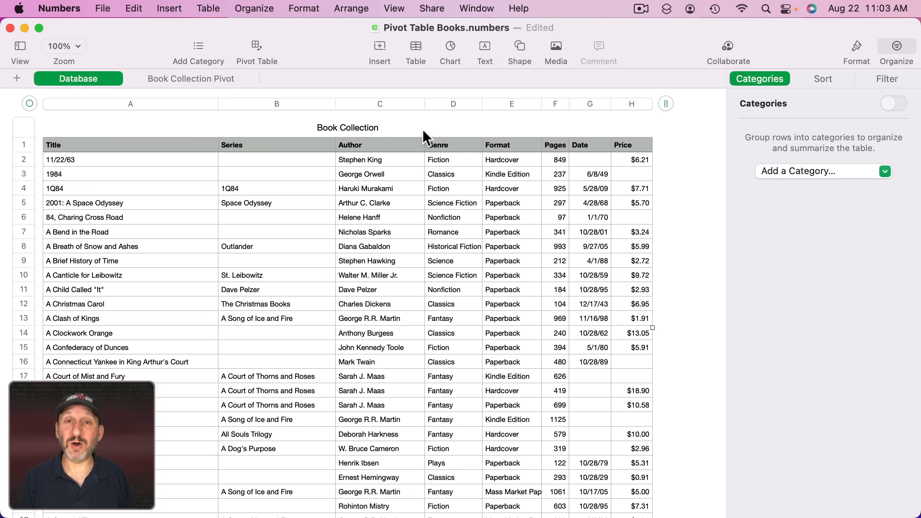
left_click(69, 161)
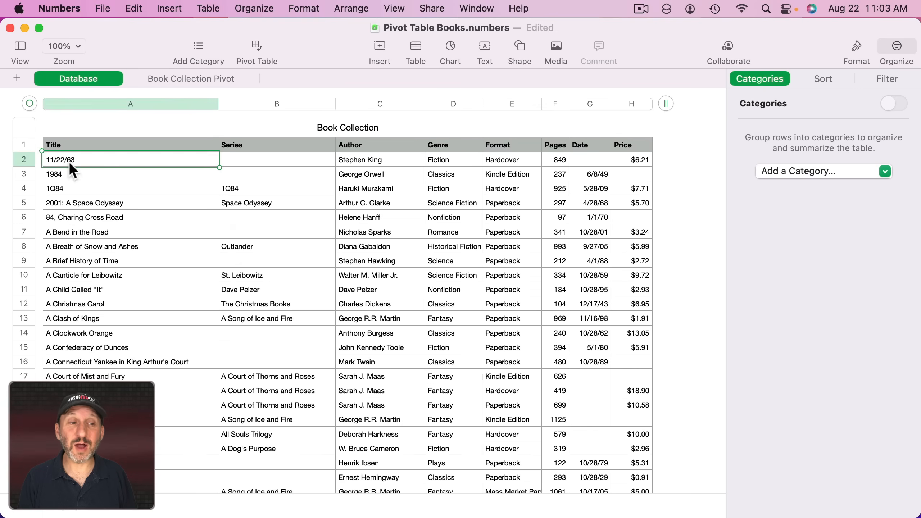
left_click(68, 174)
left_click(68, 187)
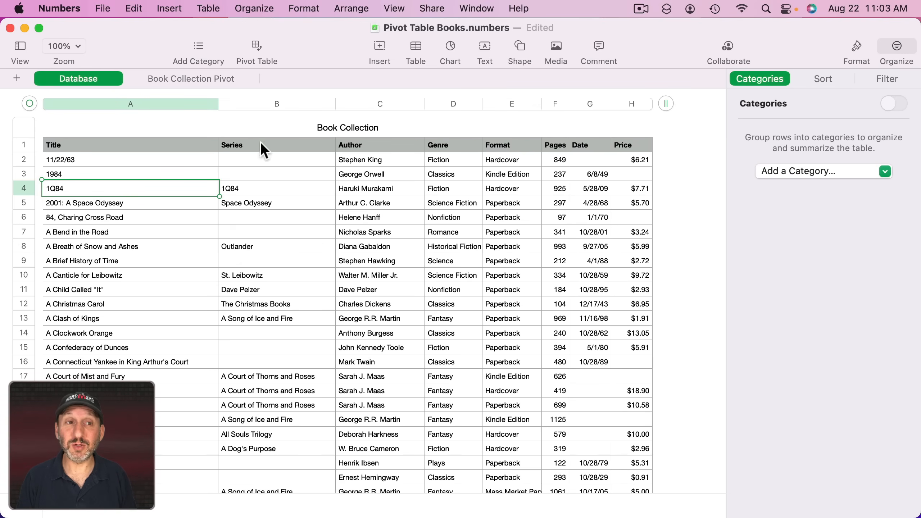
left_click(191, 80)
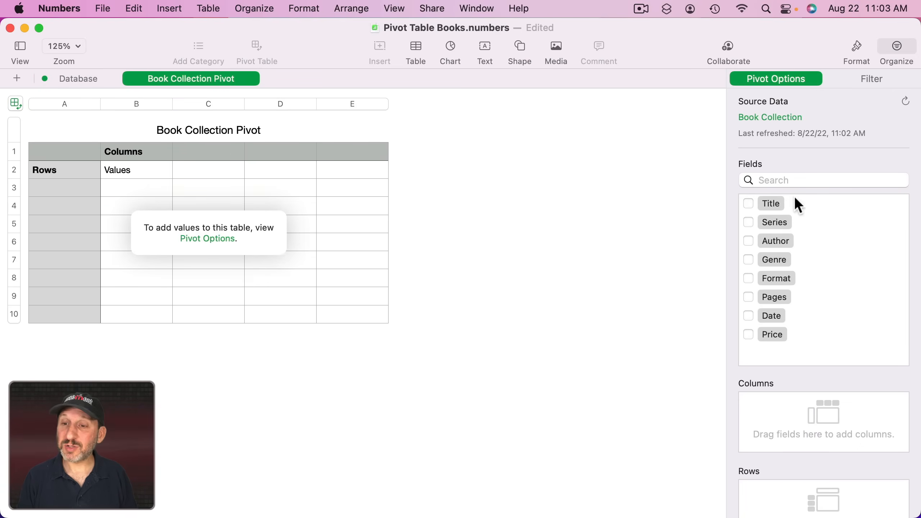
Step: Add Genre to the pivot table as both a row field and a value field, and widen the count column
left_click(749, 259)
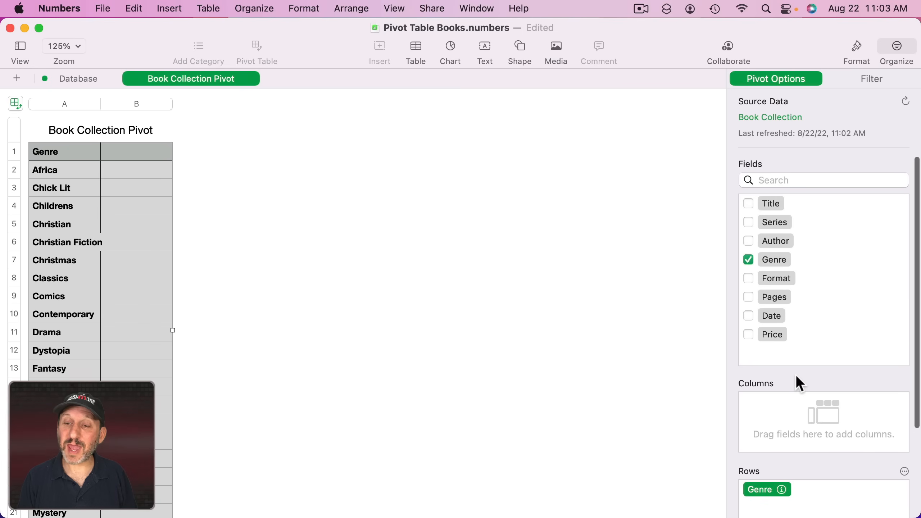
scroll(801, 383, "down", 5)
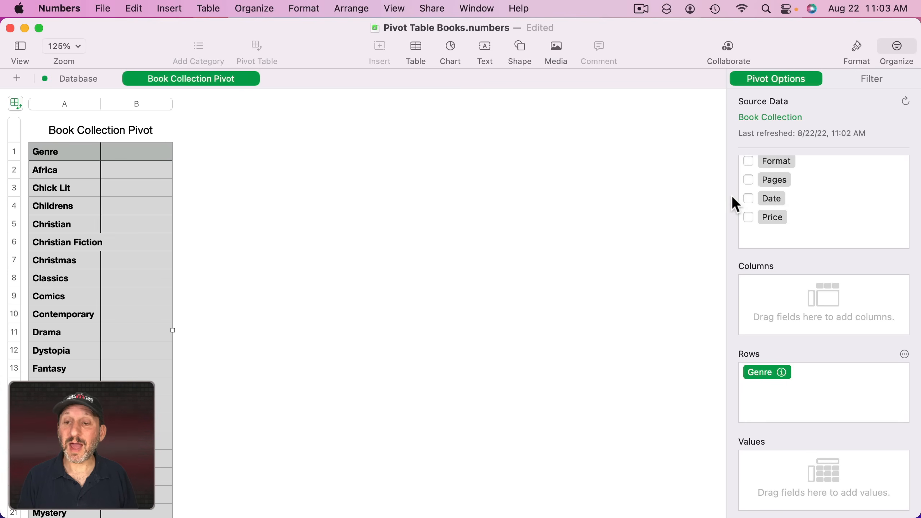
scroll(733, 198, "up", 5)
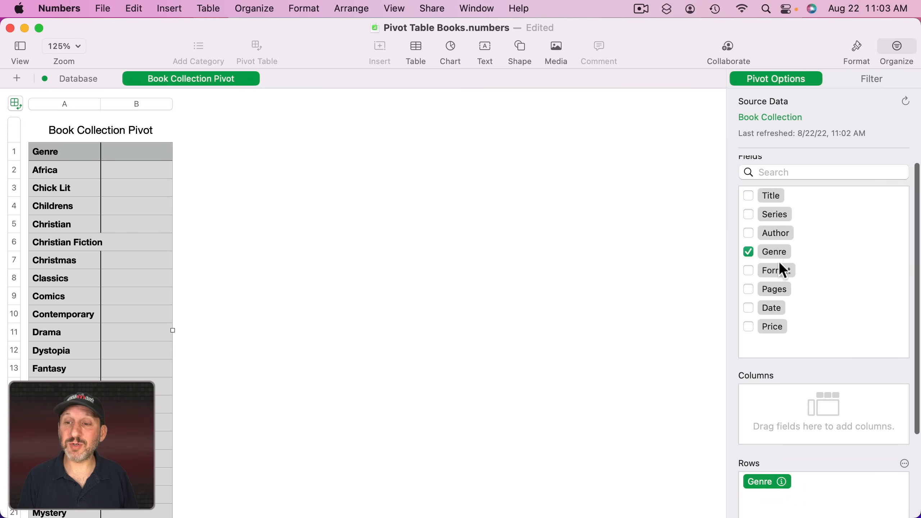
left_click_drag(777, 256, 807, 480)
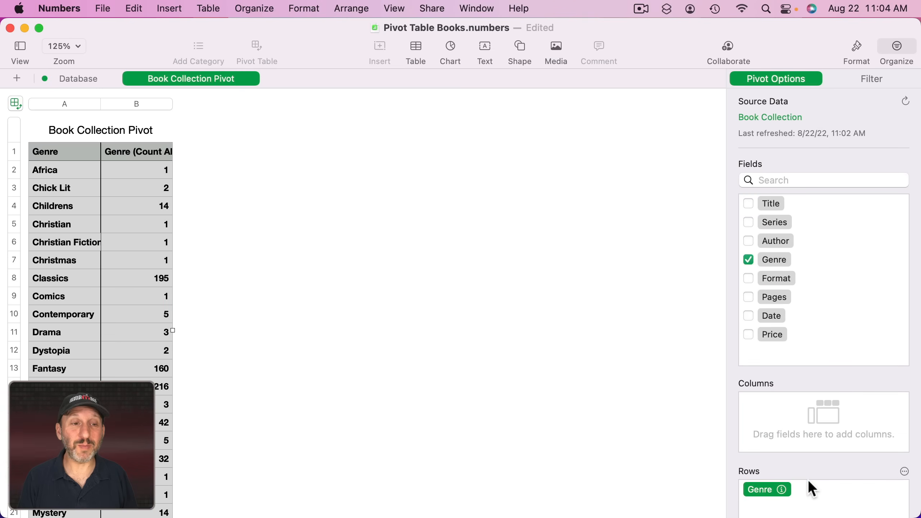
scroll(807, 479, "down", 3)
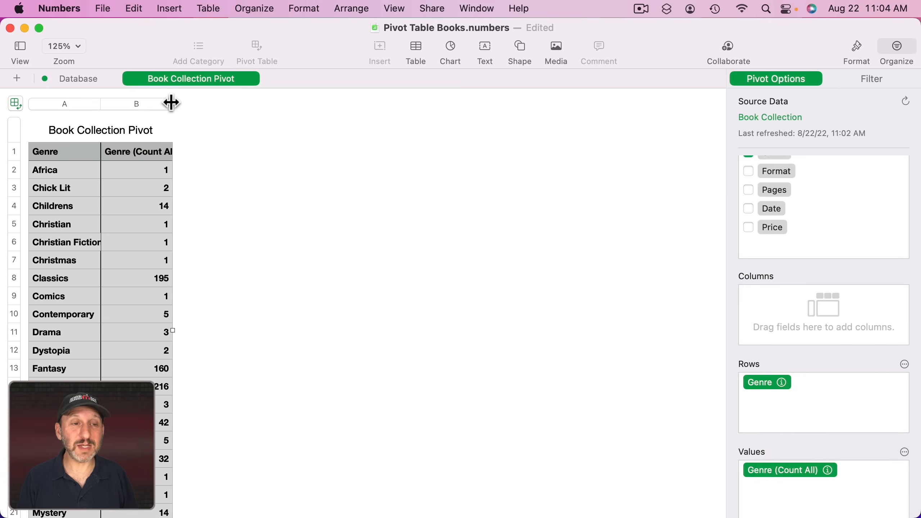
left_click_drag(172, 103, 227, 104)
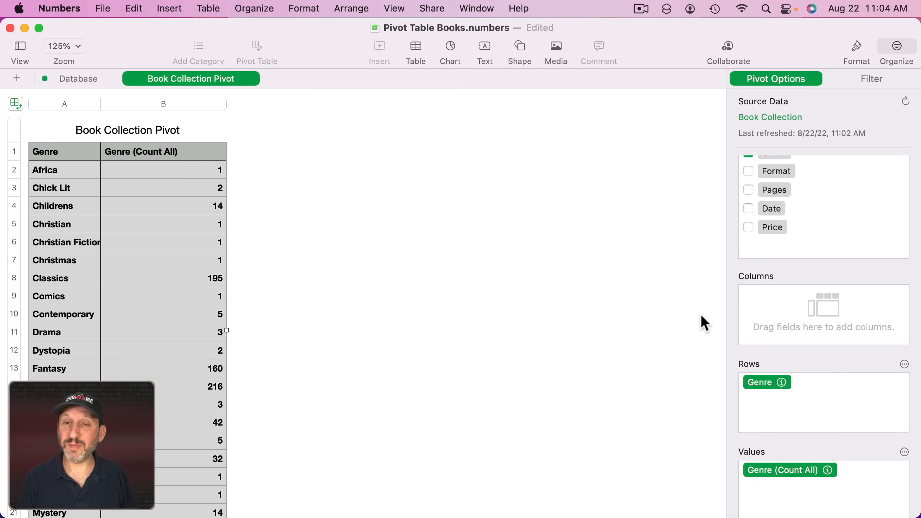
Step: Review the summary options of the Genre value field and keep it on Count (All)
left_click(828, 470)
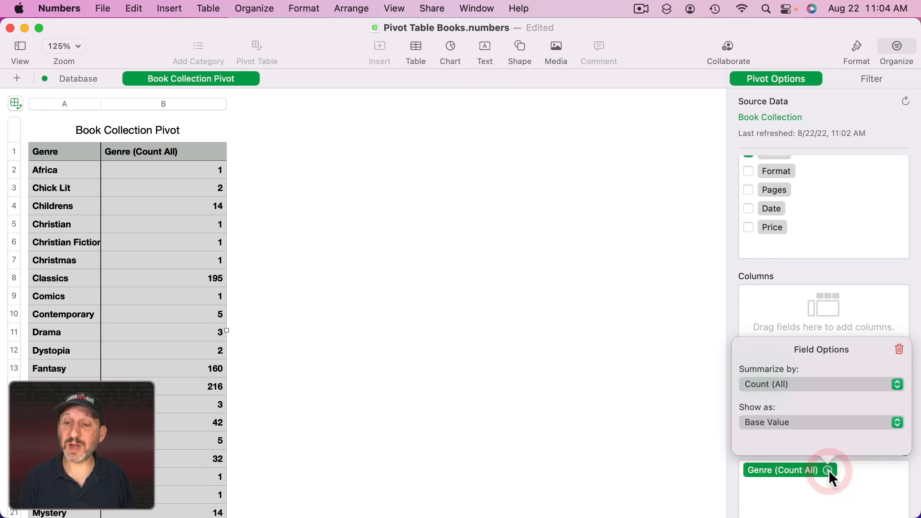
left_click(771, 384)
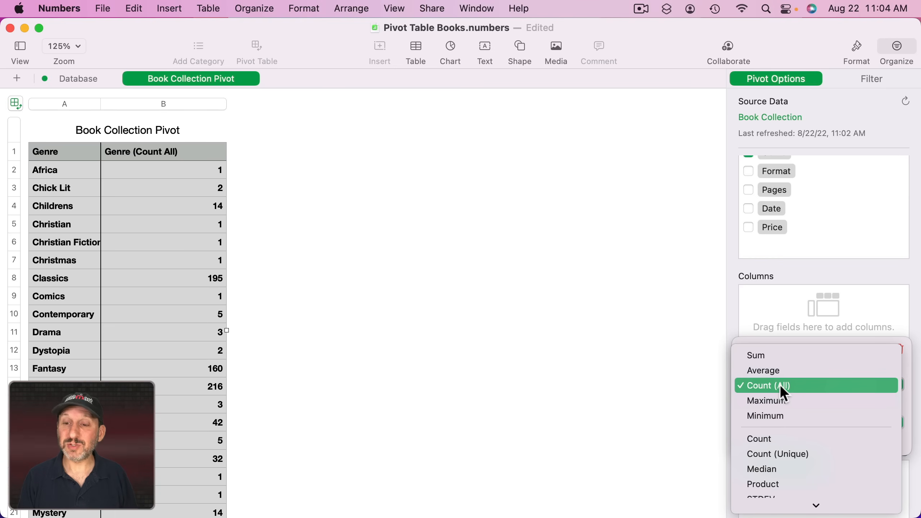
left_click(781, 387)
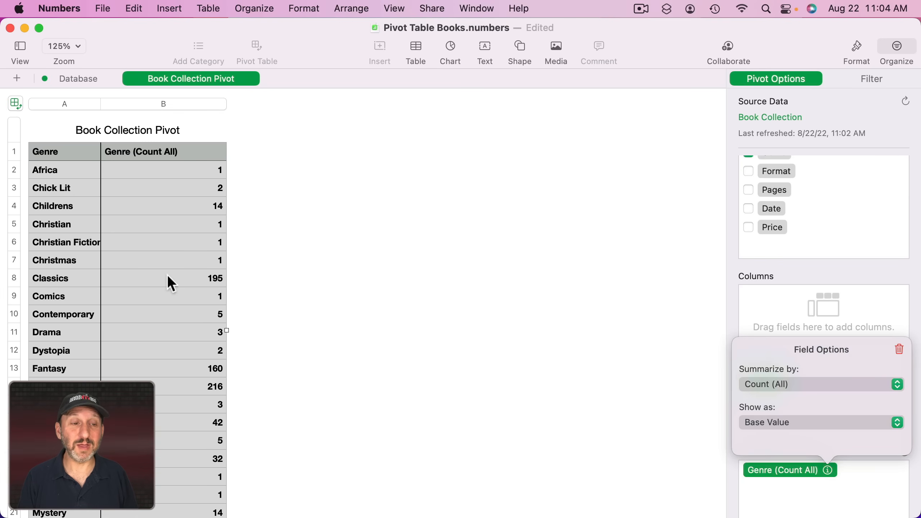
Step: Sort the values of the genre count column by "Genre" Descending
left_click(70, 275)
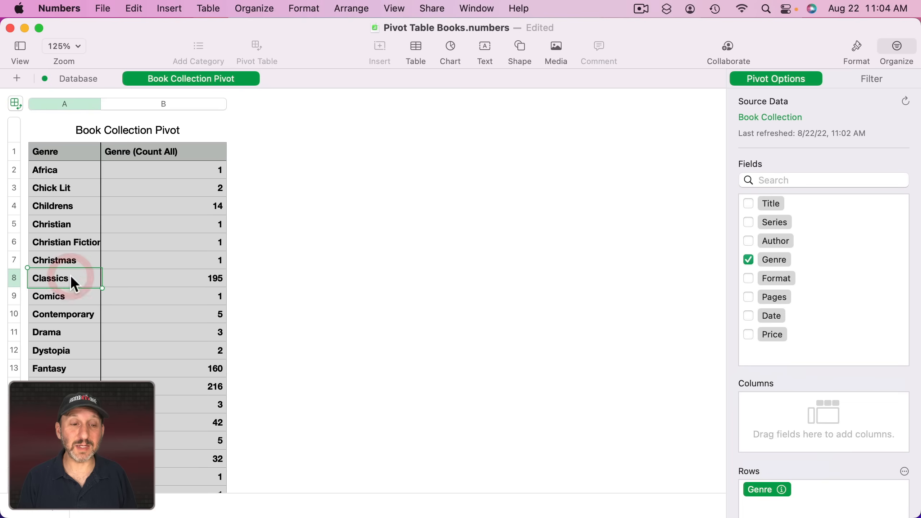
left_click(72, 366)
left_click(68, 379)
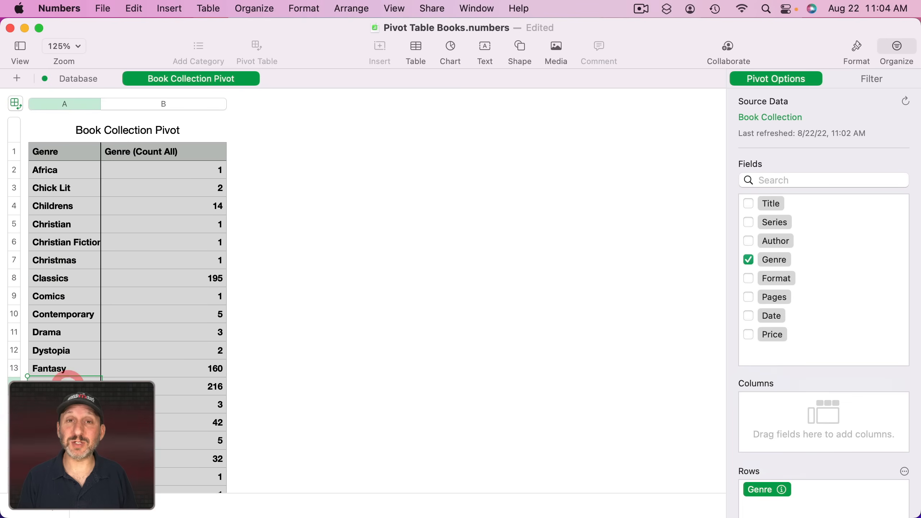
left_click(219, 105)
mouse_move(246, 139)
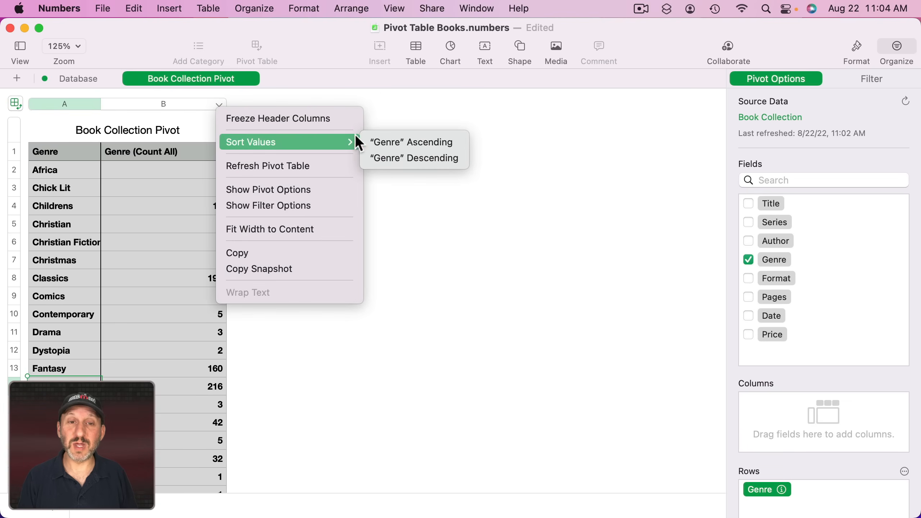
left_click(395, 154)
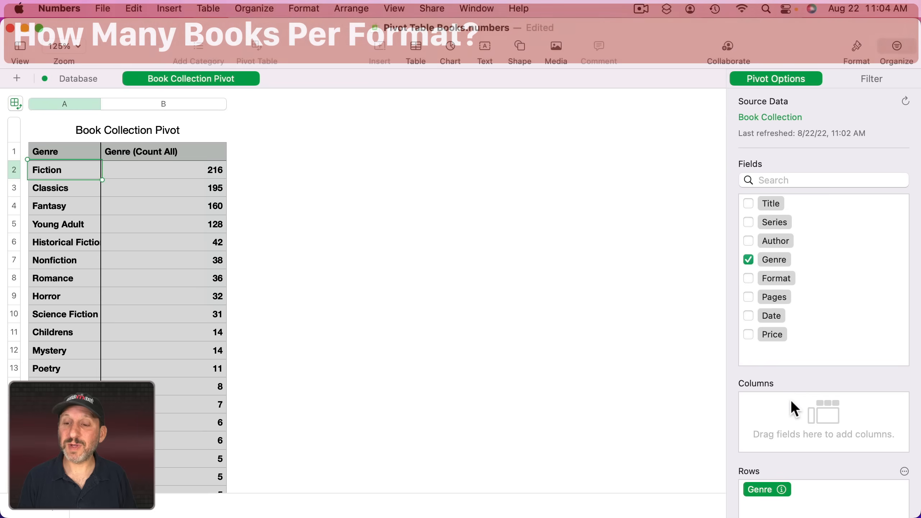
Step: Remove the Genre field from both the rows and the values of the pivot table
scroll(792, 401, "down", 5)
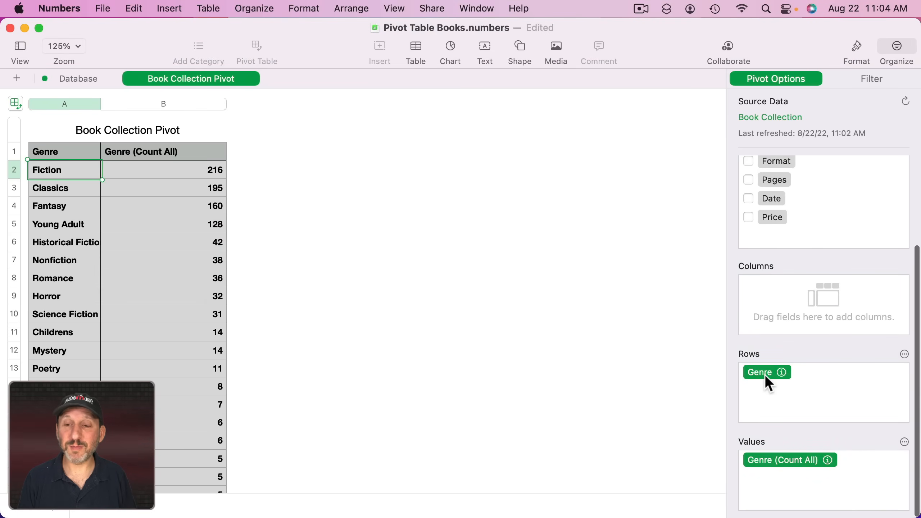
left_click(765, 376)
key("BackSpace")
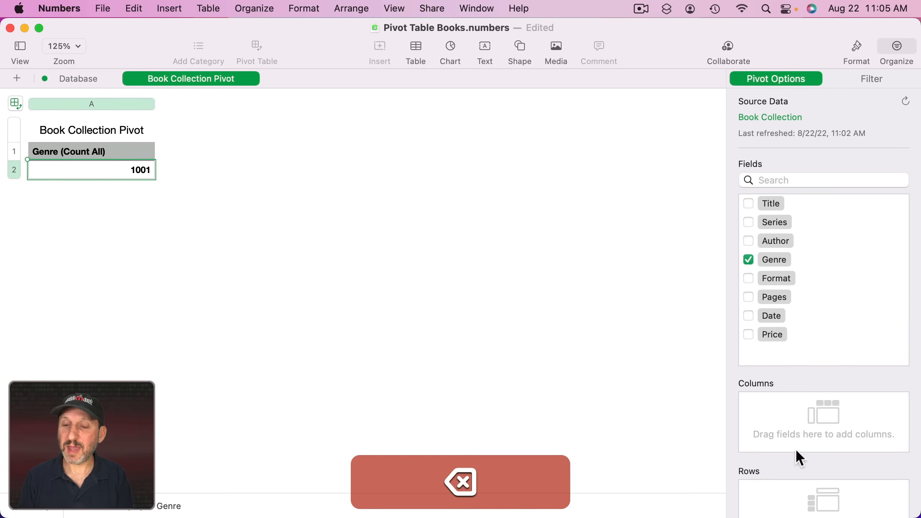
scroll(796, 449, "down", 4)
left_click(795, 454)
key("BackSpace")
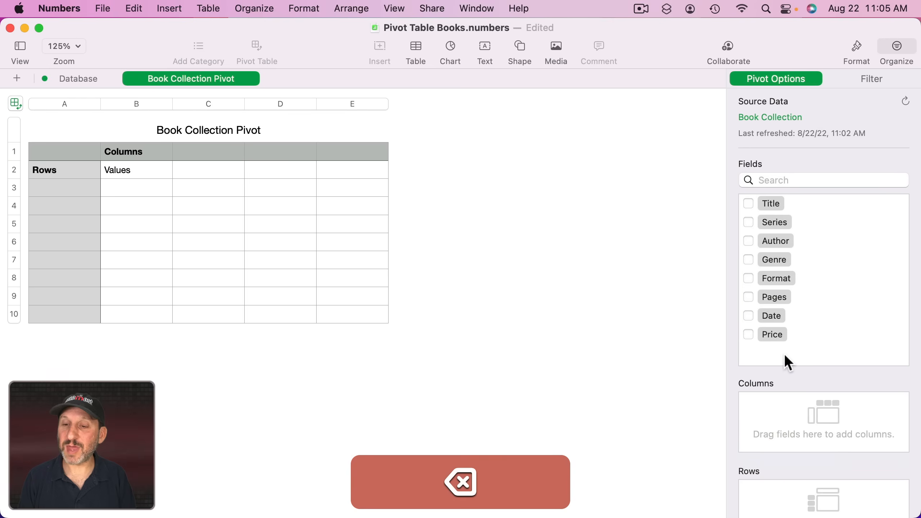
Step: Add Format as both a row field and a value field, widen the count column, and check the Paperback and Hardcover counts
left_click(748, 278)
scroll(772, 411, "down", 3)
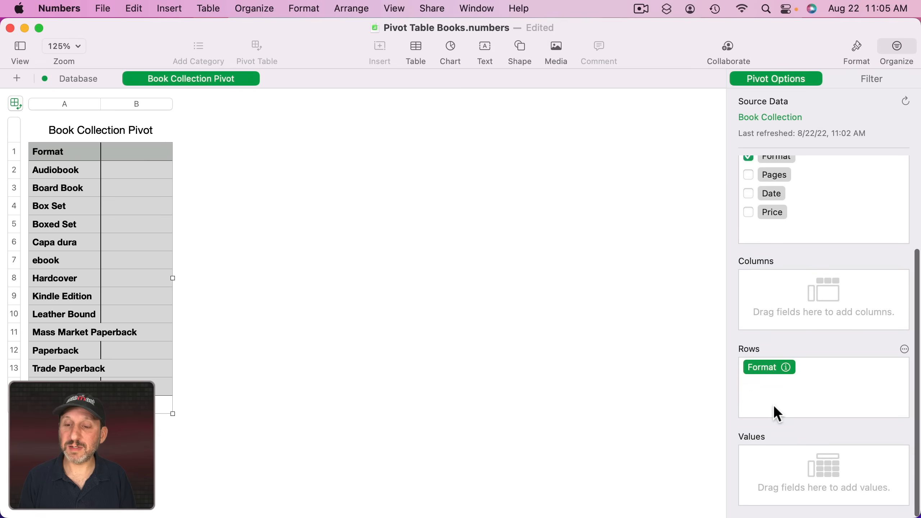
left_click_drag(778, 165, 785, 466)
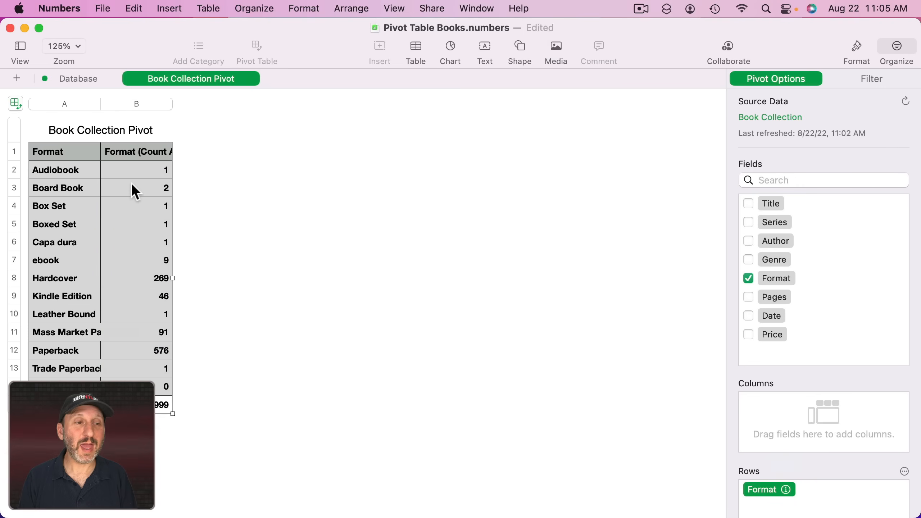
left_click_drag(171, 103, 256, 104)
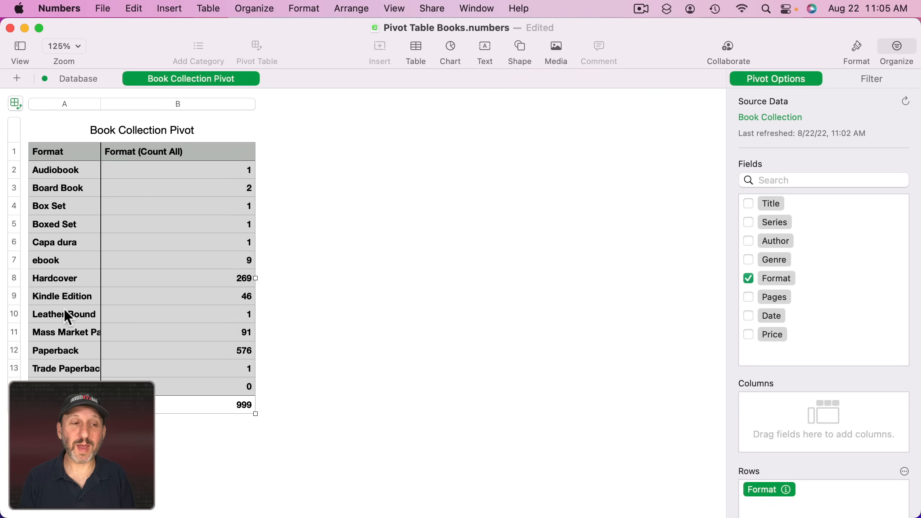
left_click(233, 349)
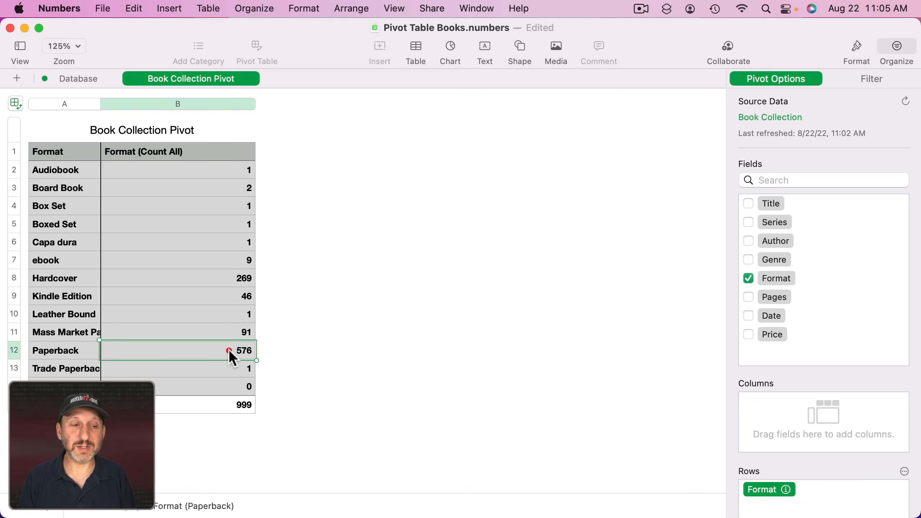
left_click(232, 278)
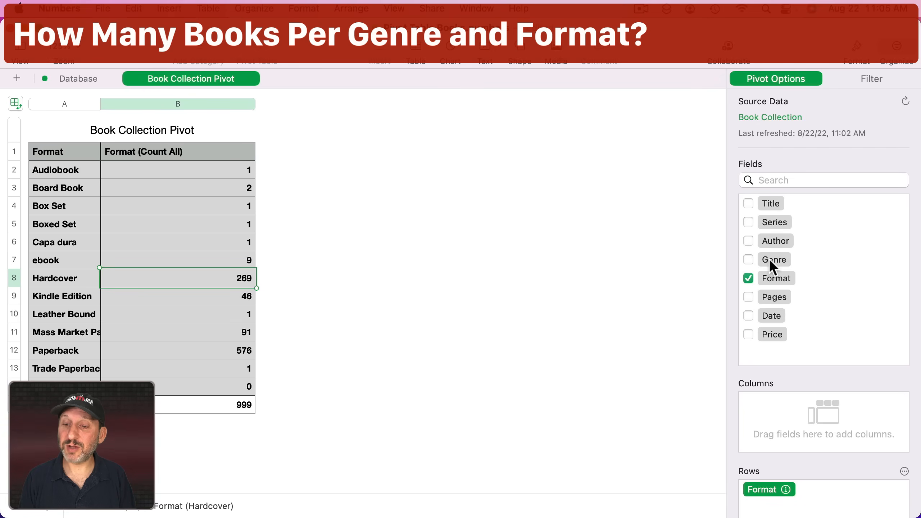
Step: Add Genre as a column field of the pivot table, and move it into the rows beneath Format
left_click(748, 259)
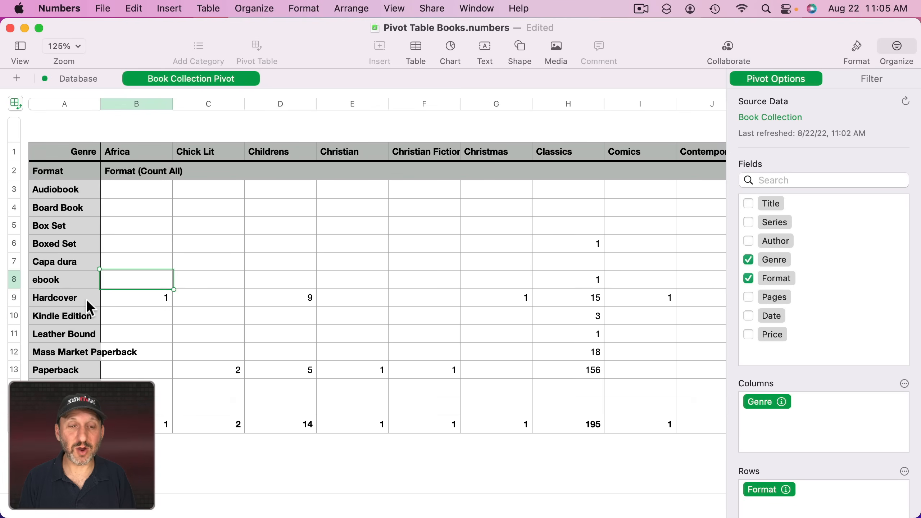
left_click(574, 304)
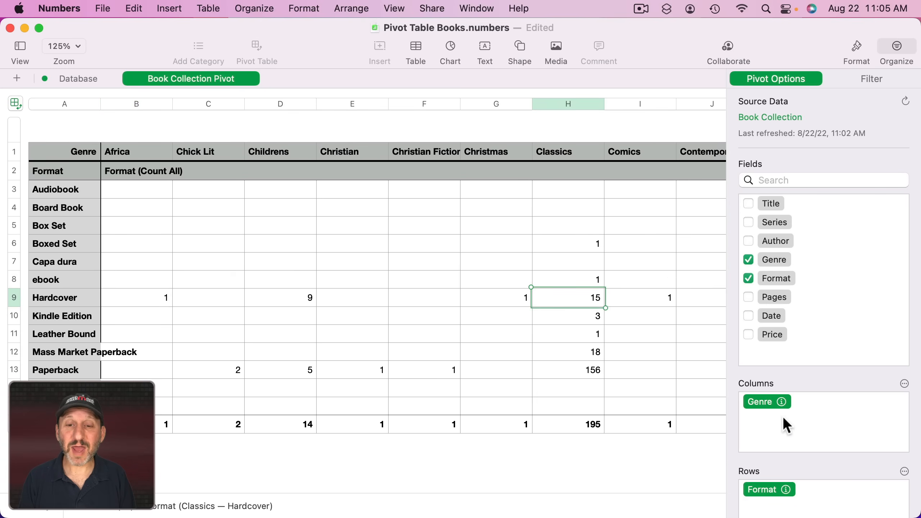
scroll(783, 416, "down", 3)
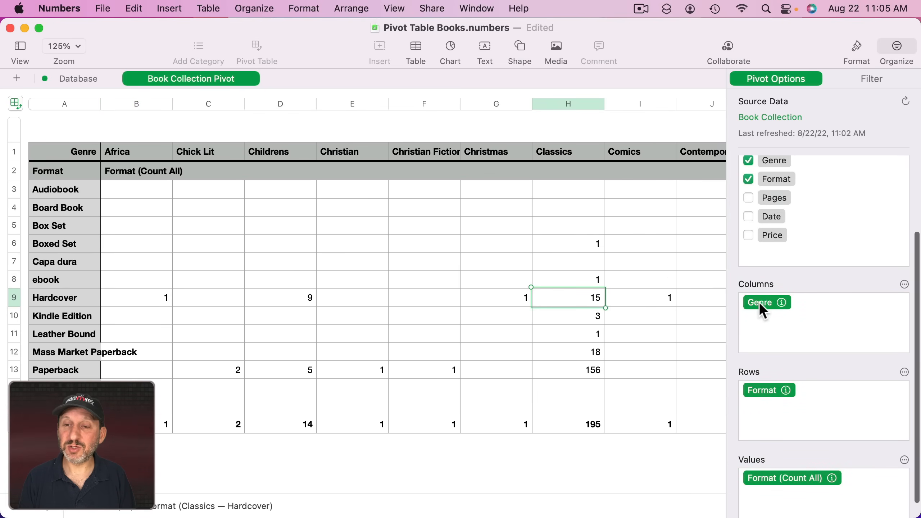
left_click_drag(758, 301, 778, 405)
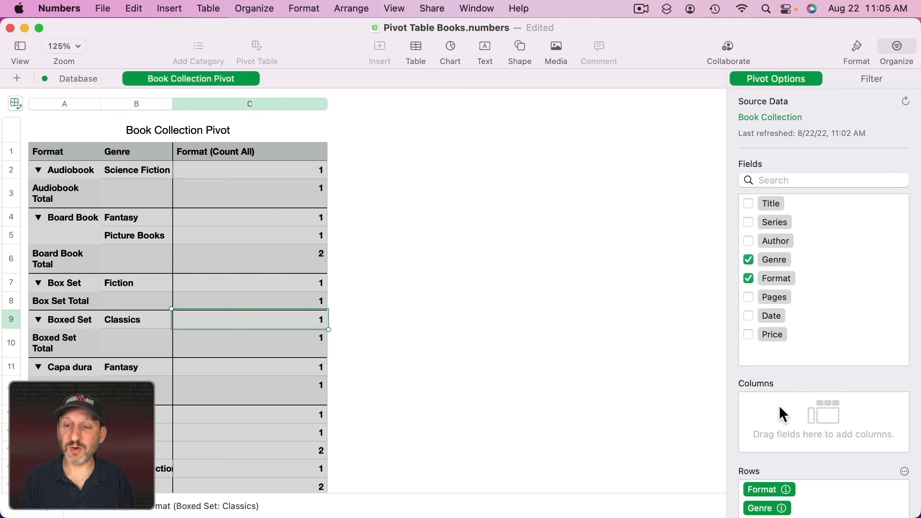
Step: Move Genre above Format in the pivot table's row fields so that books are grouped by genre first
left_click(45, 153)
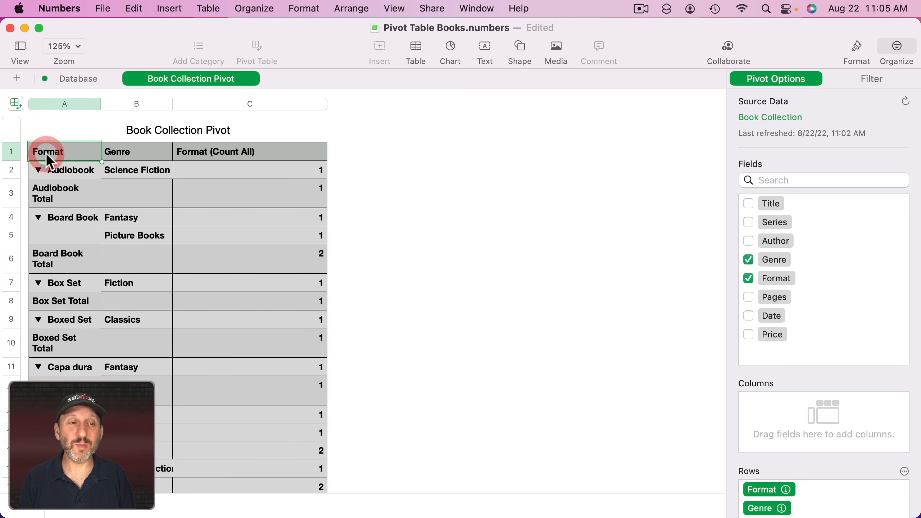
left_click(135, 153)
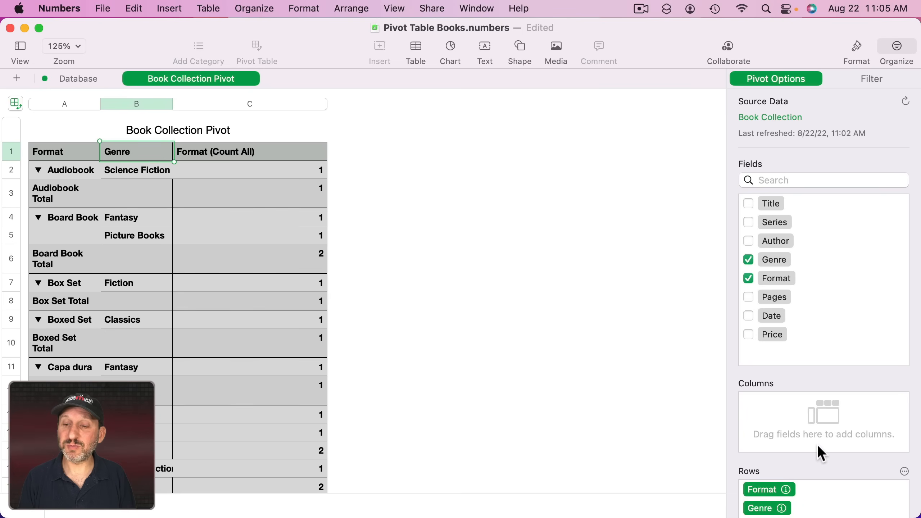
scroll(817, 444, "down", 3)
left_click_drag(760, 392, 764, 363)
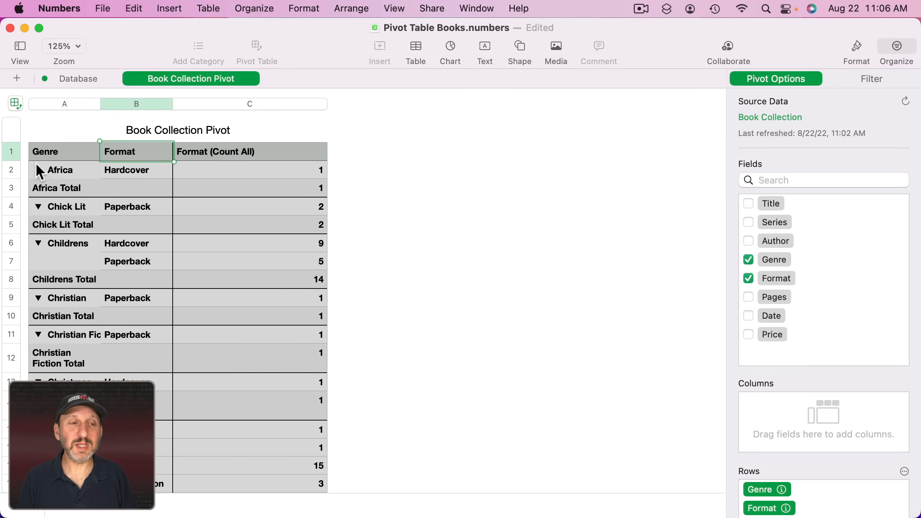
Step: Check the formats and total under Classics, and collapse the Classics group and all the other genre groups
scroll(75, 281, "down", 10)
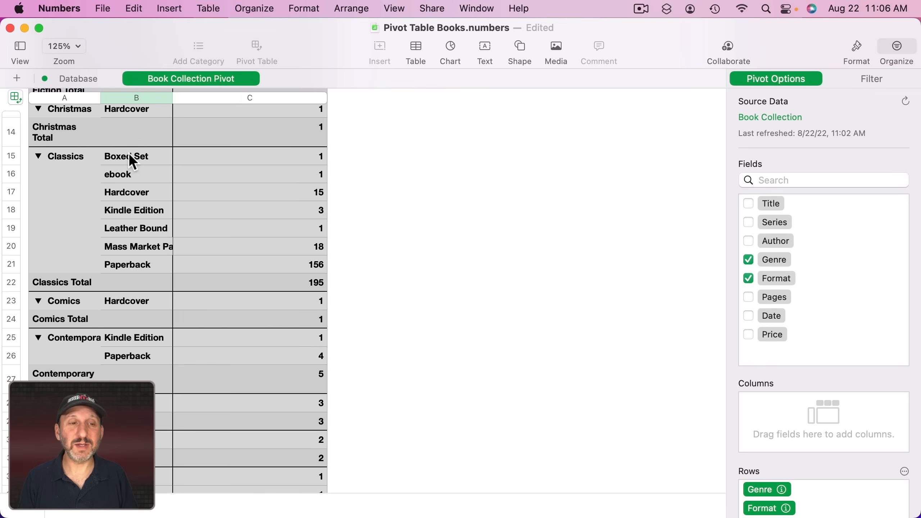
left_click(133, 162)
left_click(133, 174)
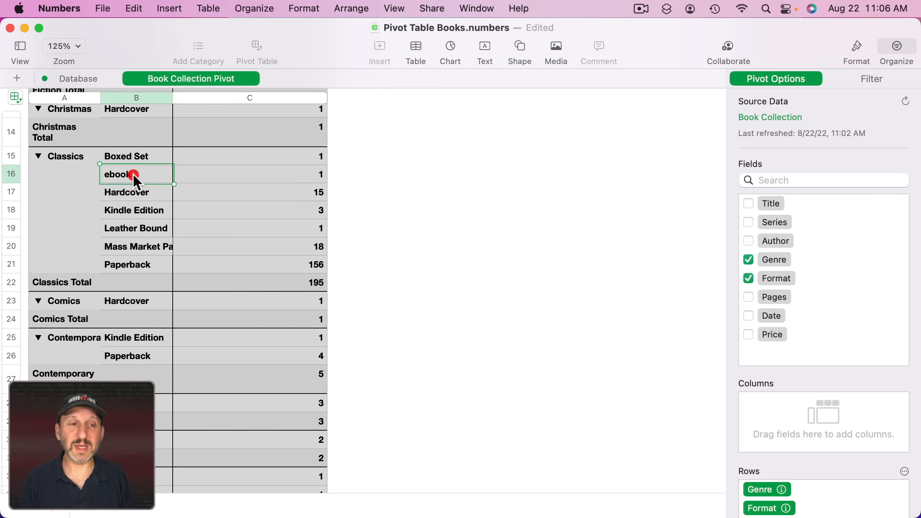
left_click(134, 191)
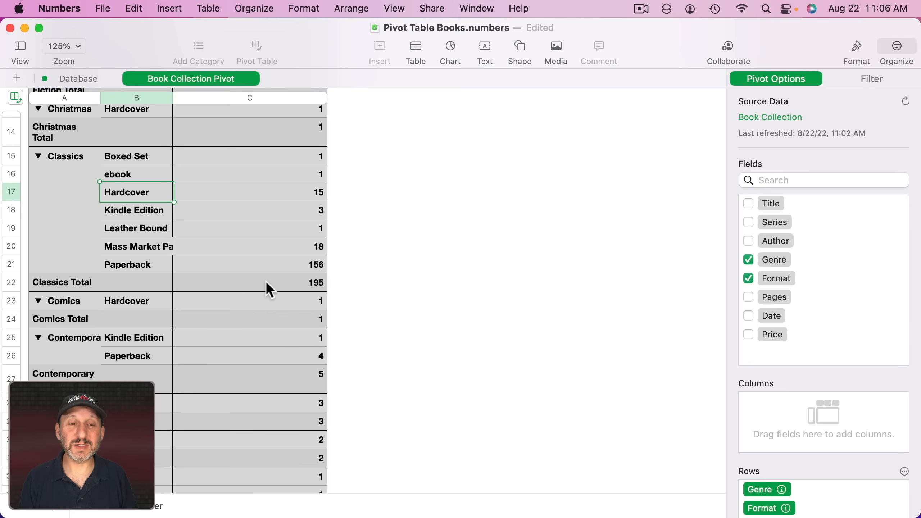
left_click(300, 283)
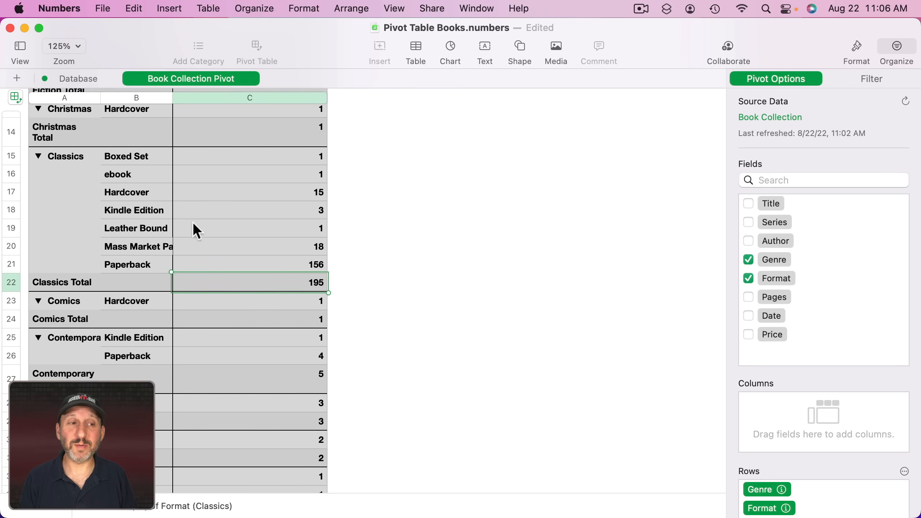
left_click(37, 156)
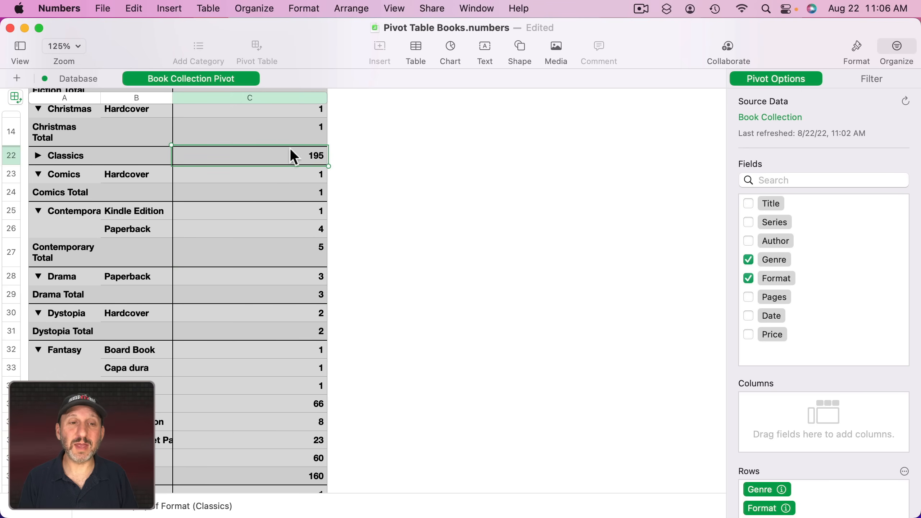
left_click(39, 172, "alt")
scroll(73, 294, "down", 10)
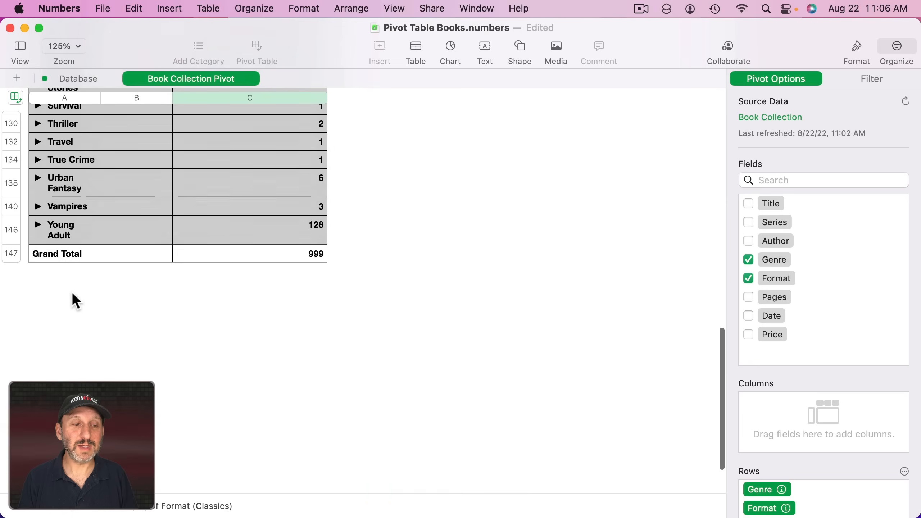
scroll(63, 191, "up", 10)
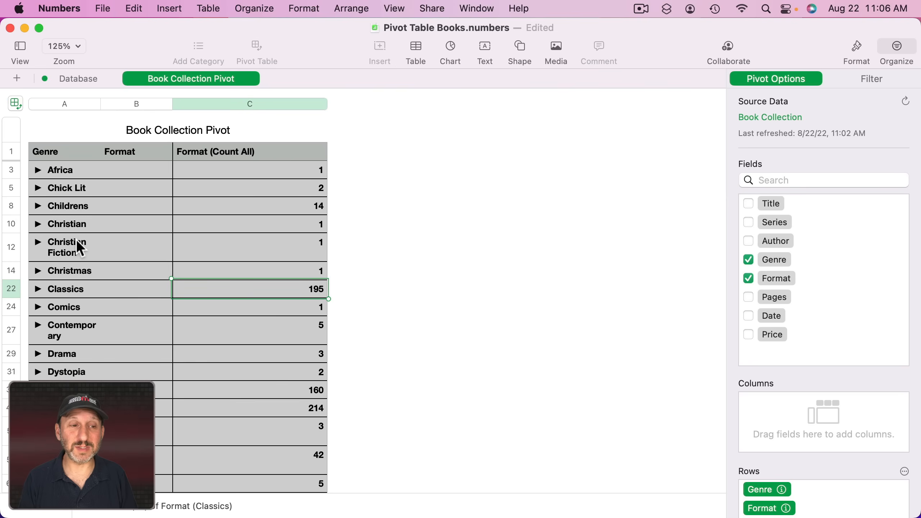
Step: Expand the Classics and History genre groups one at a time to view their formats, collapsing each again
left_click(71, 292)
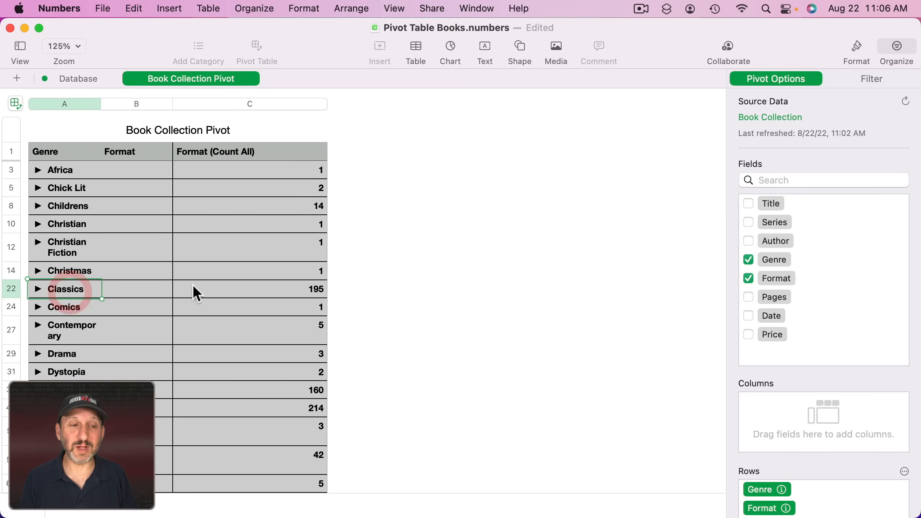
left_click(38, 290)
scroll(39, 290, "down", 4)
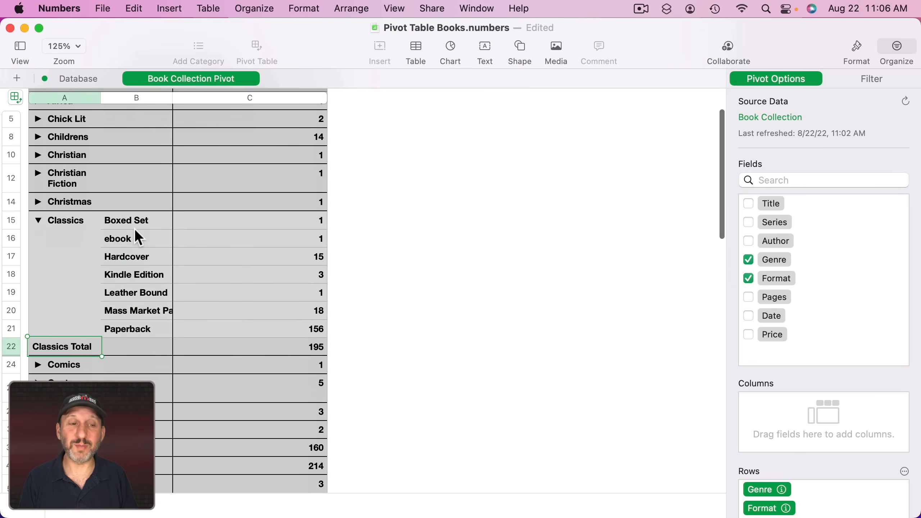
left_click(38, 221)
scroll(38, 219, "down", 5)
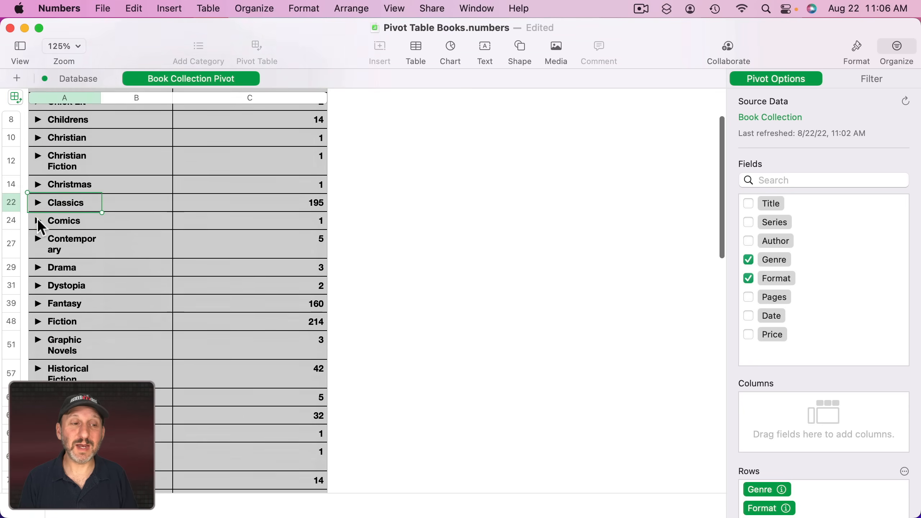
left_click(39, 245)
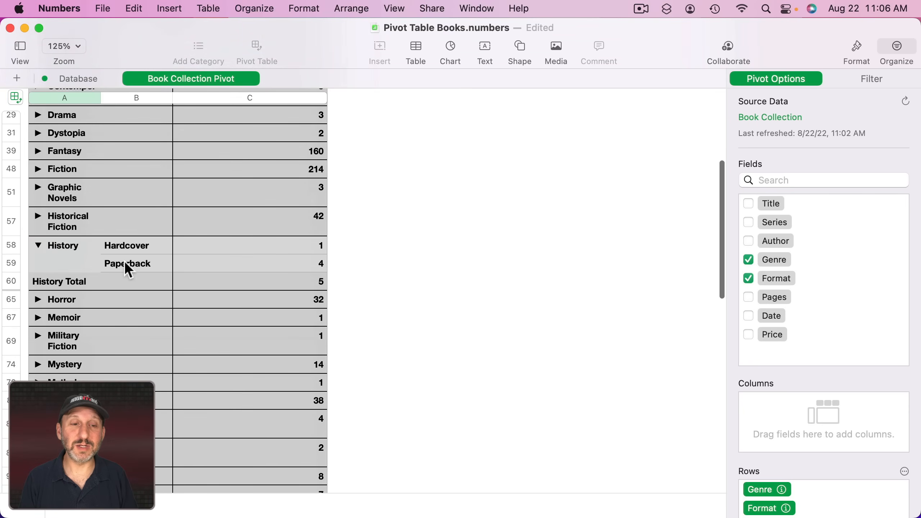
left_click(38, 245)
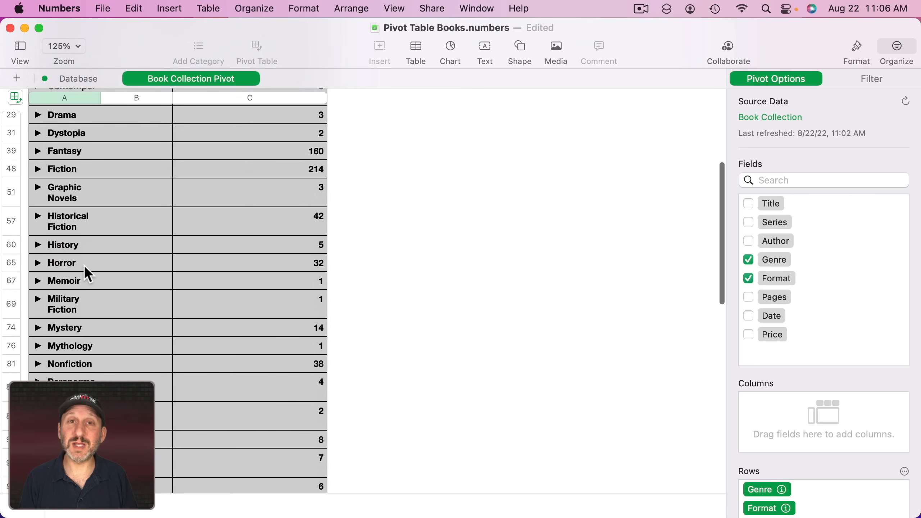
Step: Remove Genre and Format from the pivot table and add Author as both a row field and a value field
left_click(748, 259)
left_click(748, 278)
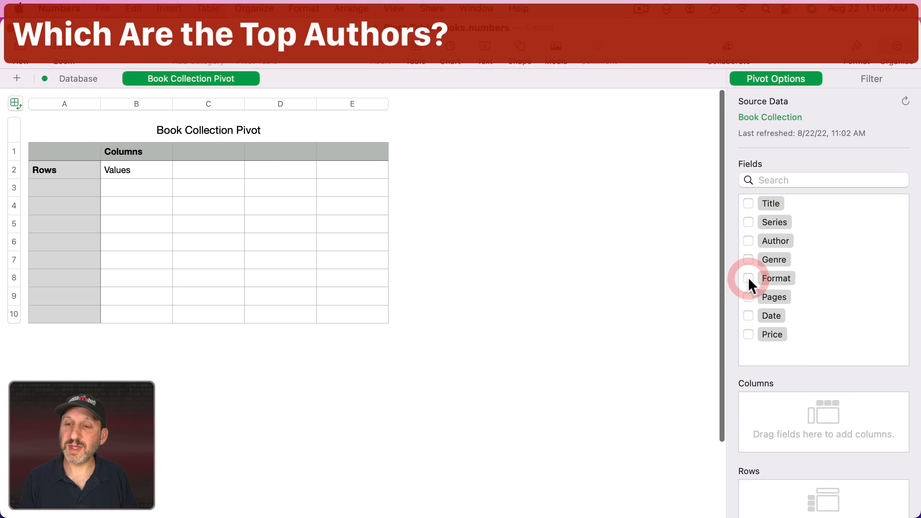
left_click(748, 240)
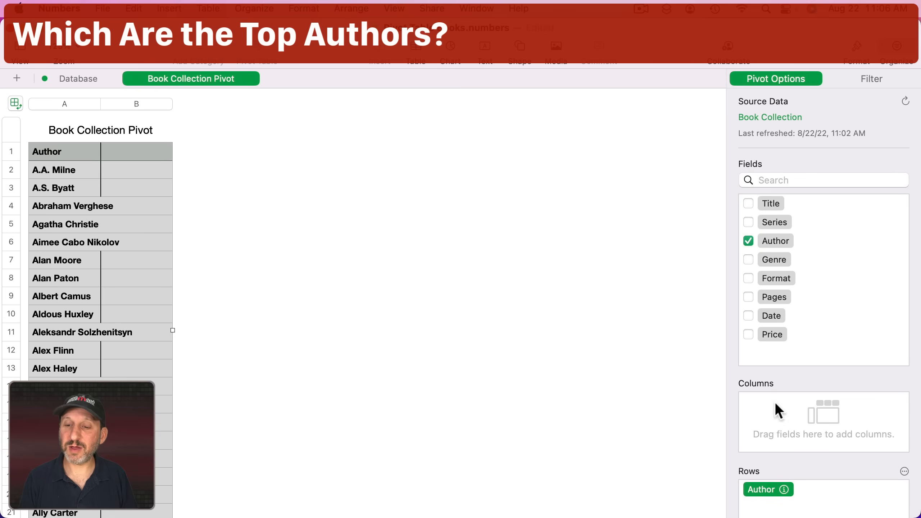
left_click_drag(776, 241, 787, 470)
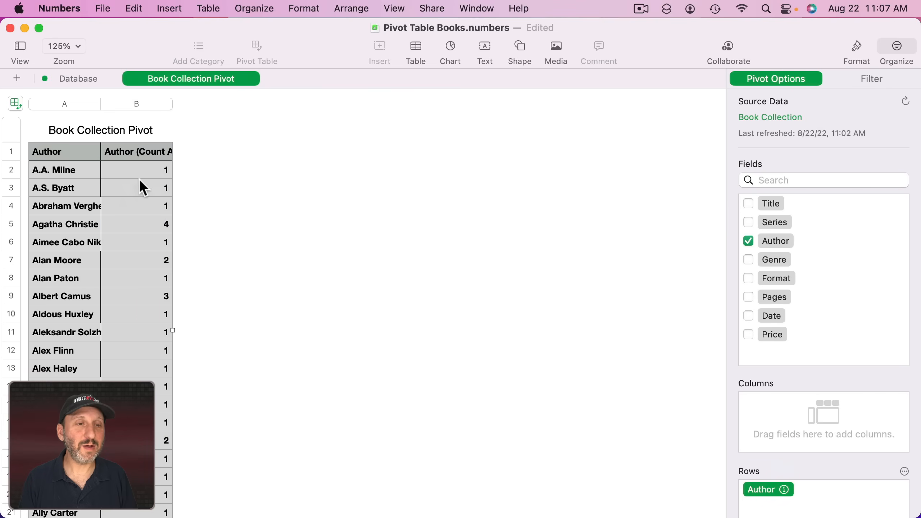
Step: Widen the author count column, sort its values in descending order, and check the authors at the top of the list
left_click_drag(171, 104, 255, 104)
left_click(246, 104)
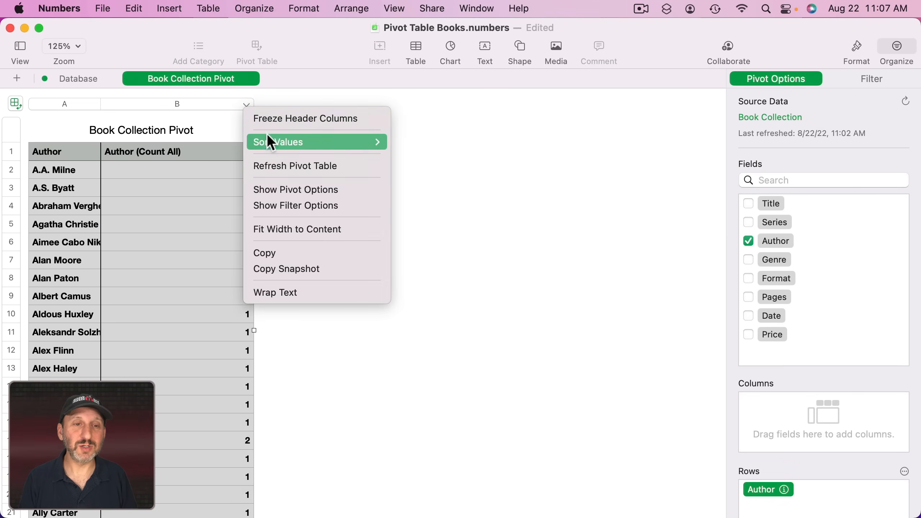
mouse_move(268, 141)
left_click(417, 159)
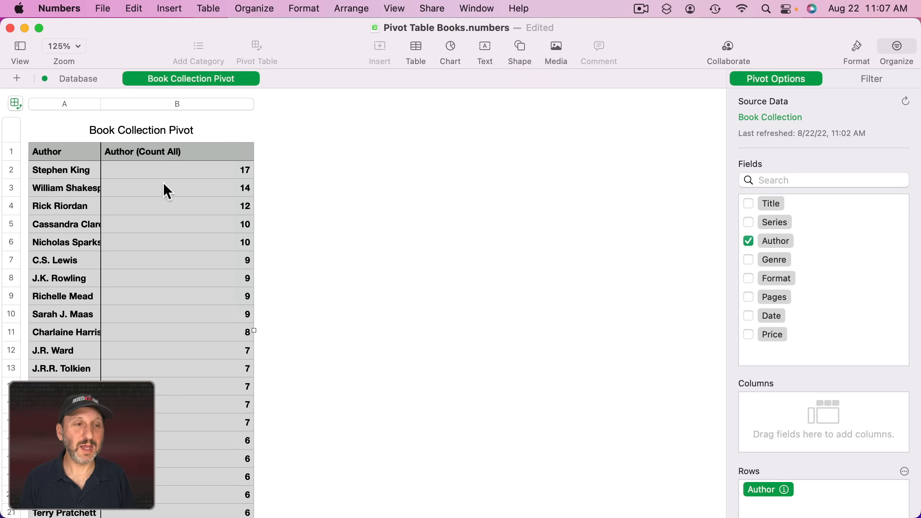
left_click(72, 171)
left_click(69, 205)
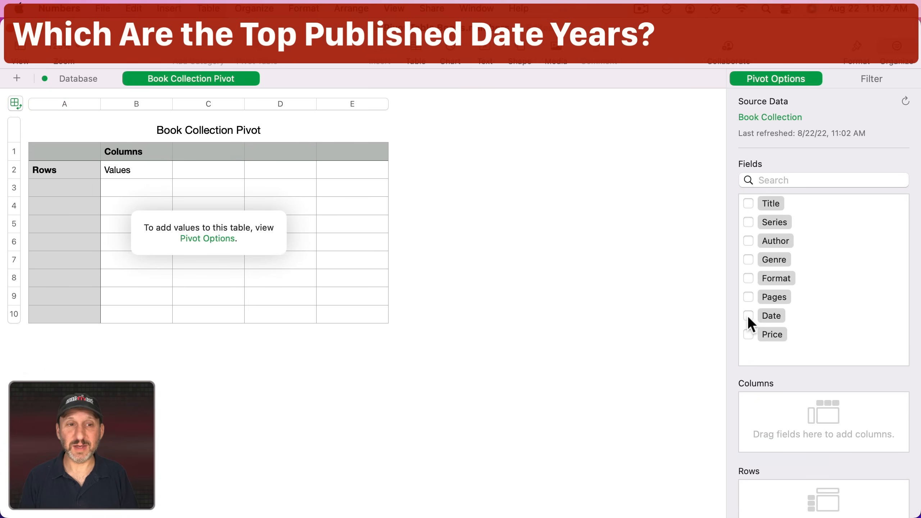
Step: Examine the filled and empty cells of the Date column on the Database sheet, and return to the Book Collection Pivot sheet
left_click(82, 81)
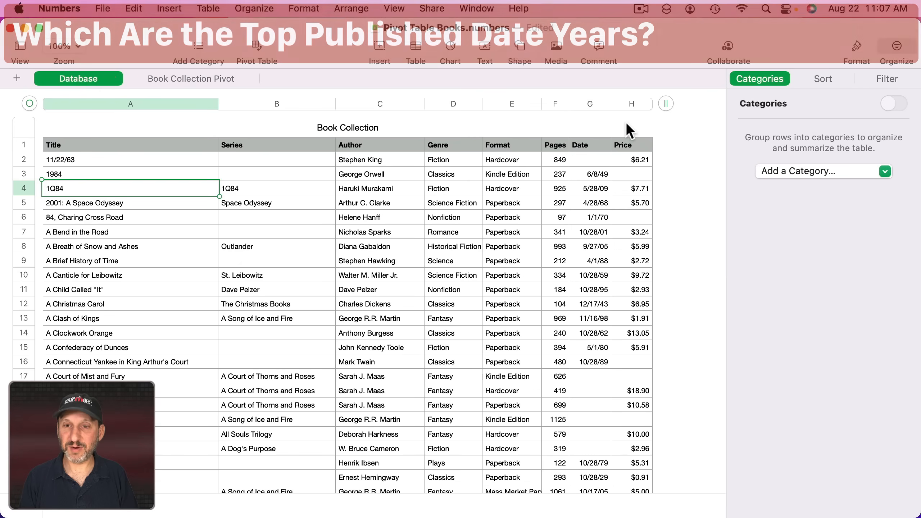
left_click(601, 162)
left_click(598, 376)
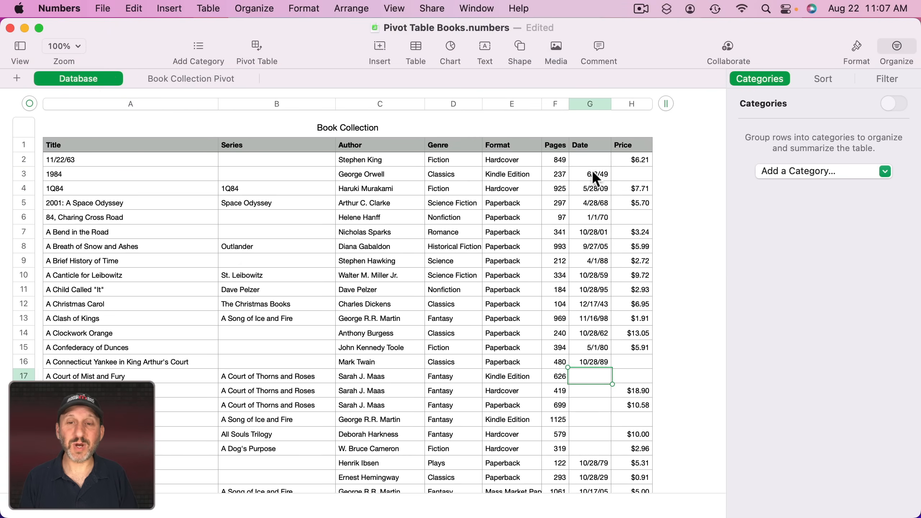
left_click(182, 79)
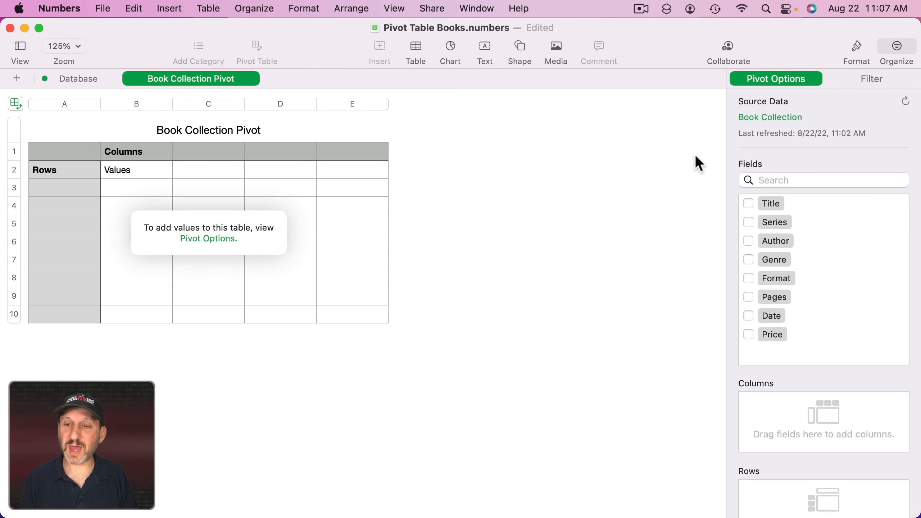
Step: Add Date as a row field of the pivot table and look through the listed years
left_click(749, 315)
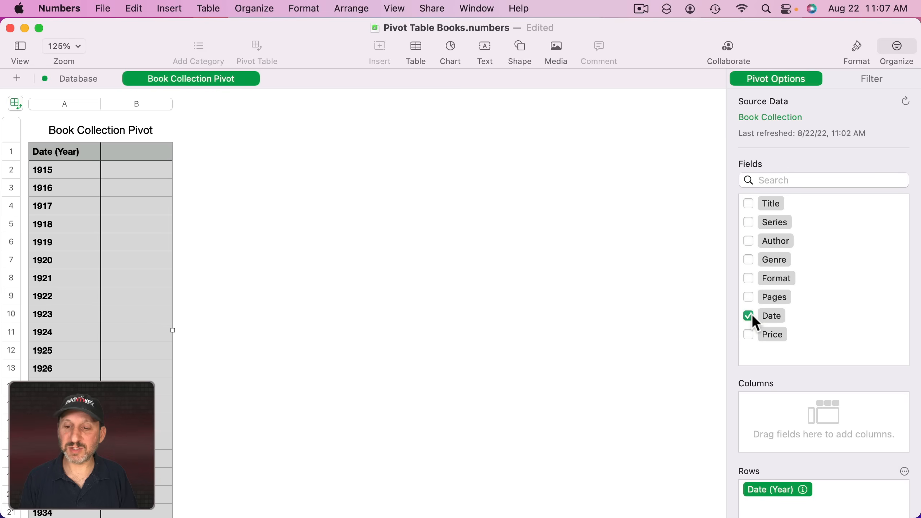
left_click(67, 171)
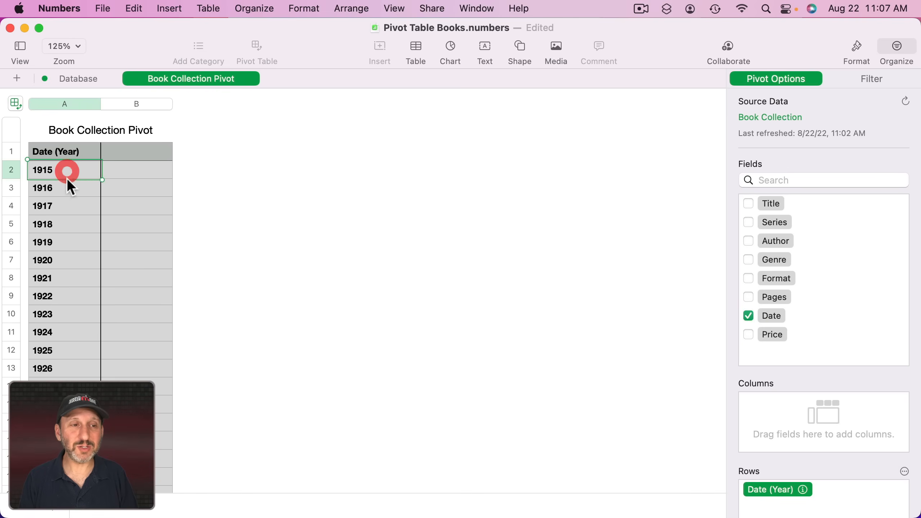
left_click(68, 186)
left_click(65, 202)
scroll(716, 322, "down", 5)
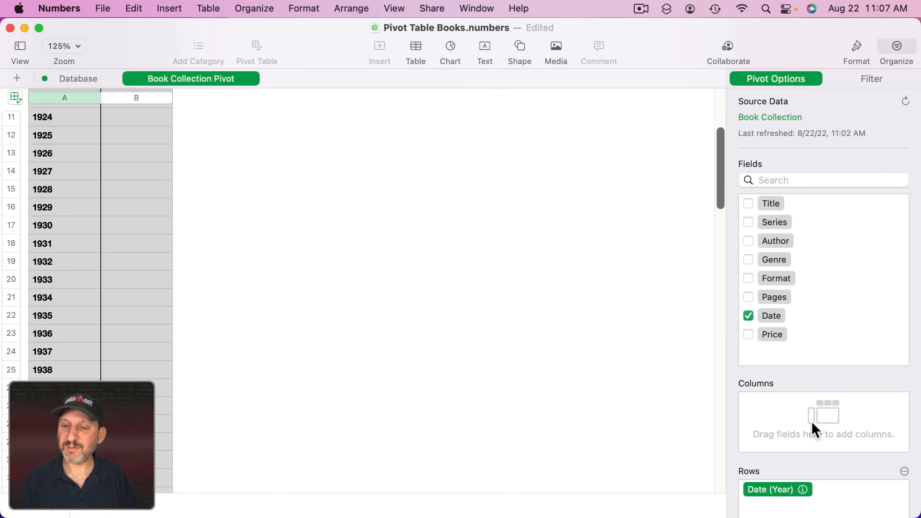
Step: Group the Date row field by Month and check the month rows
scroll(811, 423, "down", 3)
left_click(803, 389)
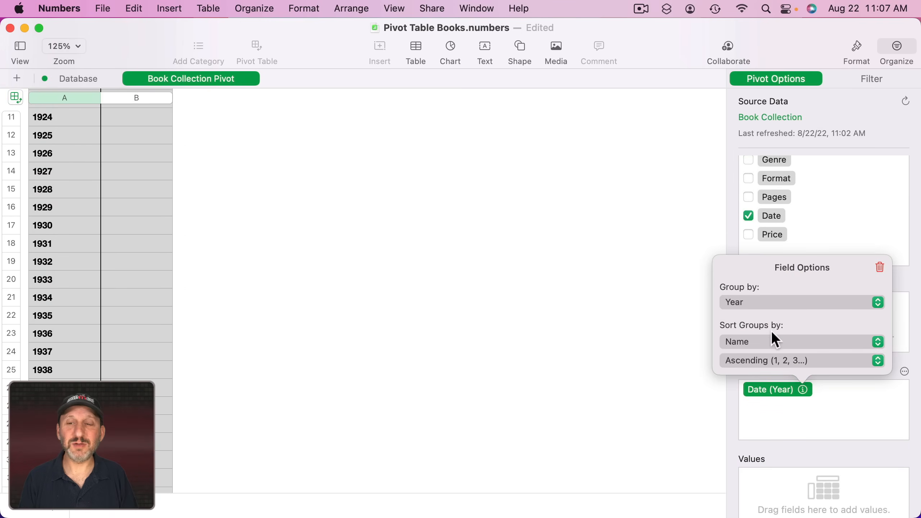
left_click(750, 310)
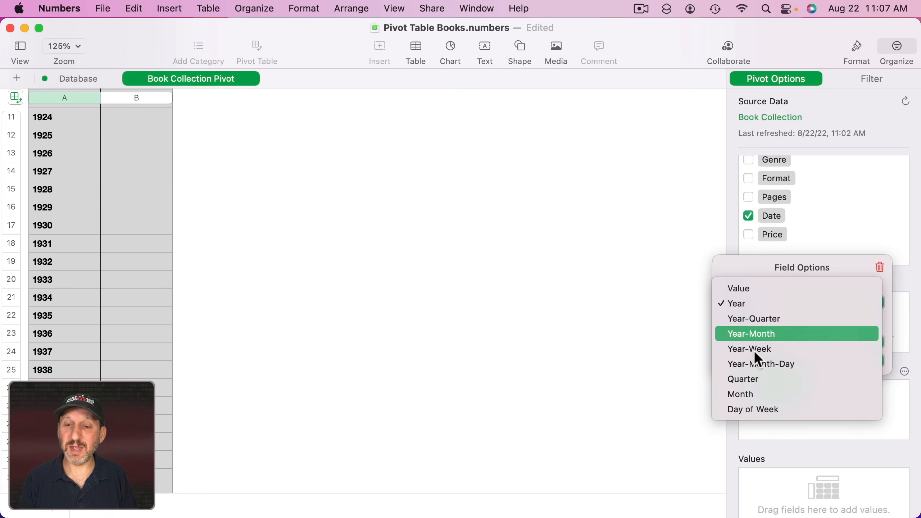
left_click(761, 394)
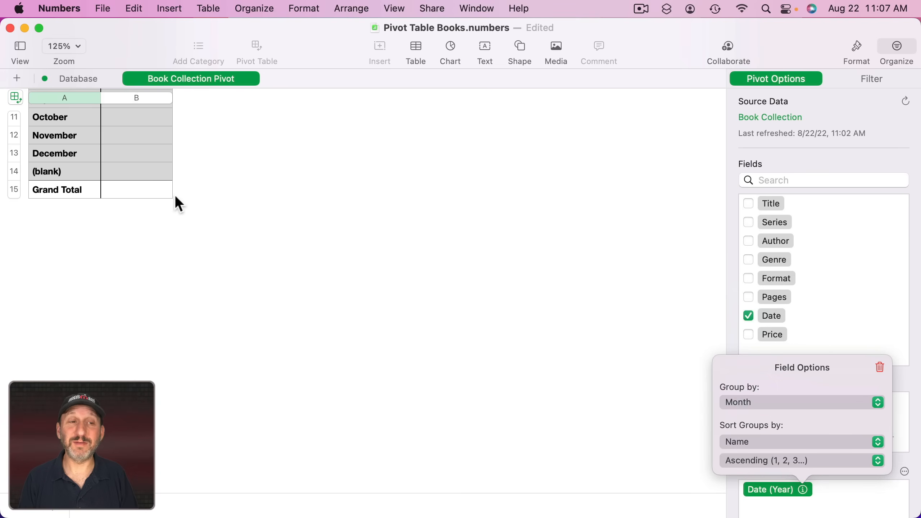
scroll(90, 156, "up", 5)
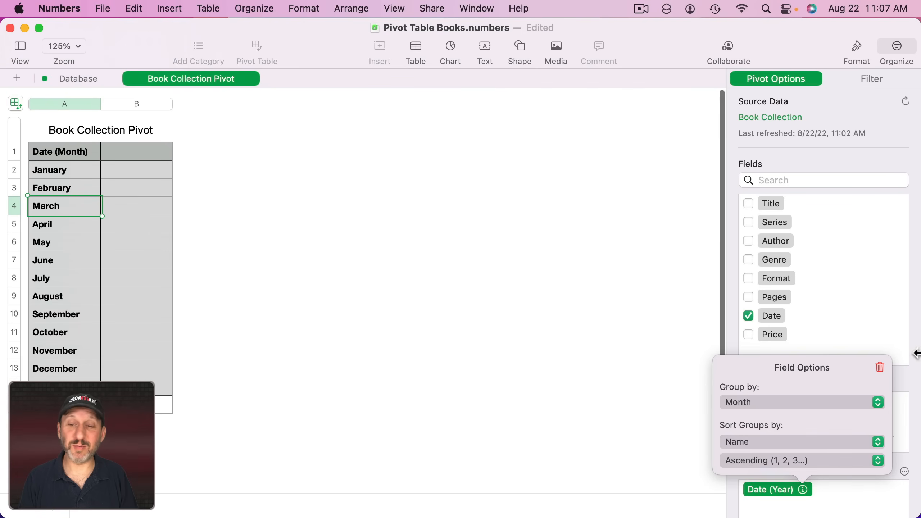
left_click(841, 336)
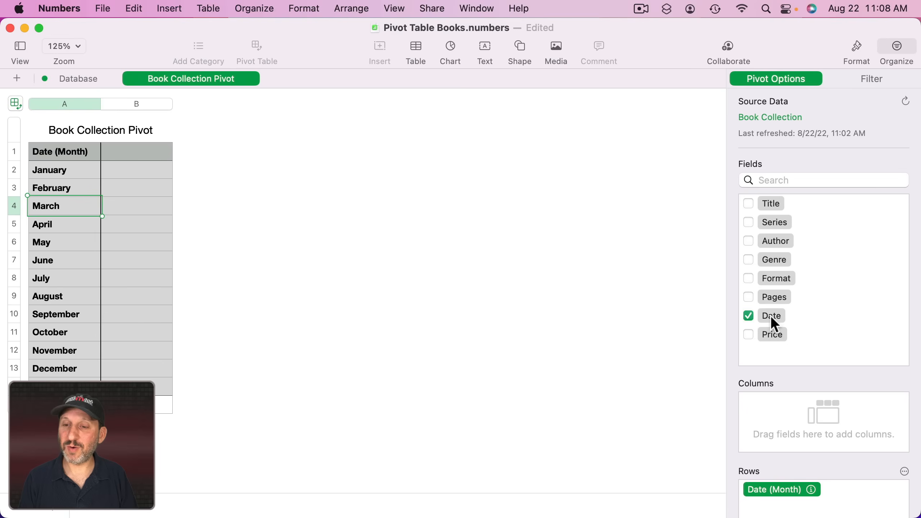
Step: Add Date as a value field of the pivot table and check the count for October
left_click_drag(772, 316, 803, 468)
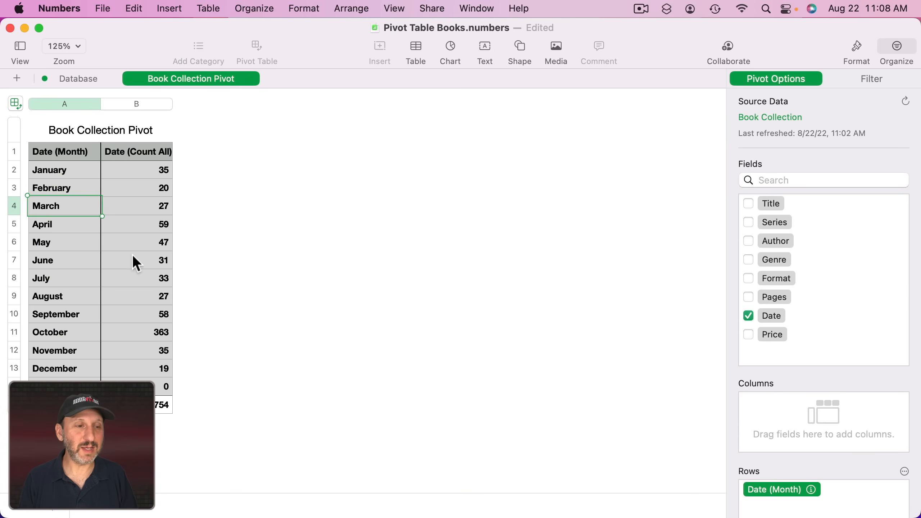
left_click(141, 329)
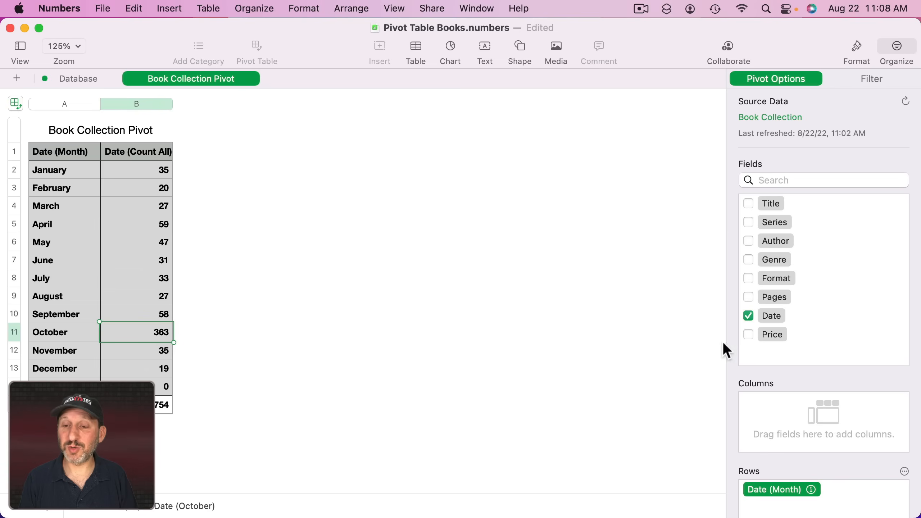
Step: Group the Date row field of the pivot table by Year
scroll(812, 388, "down", 5)
left_click(811, 373)
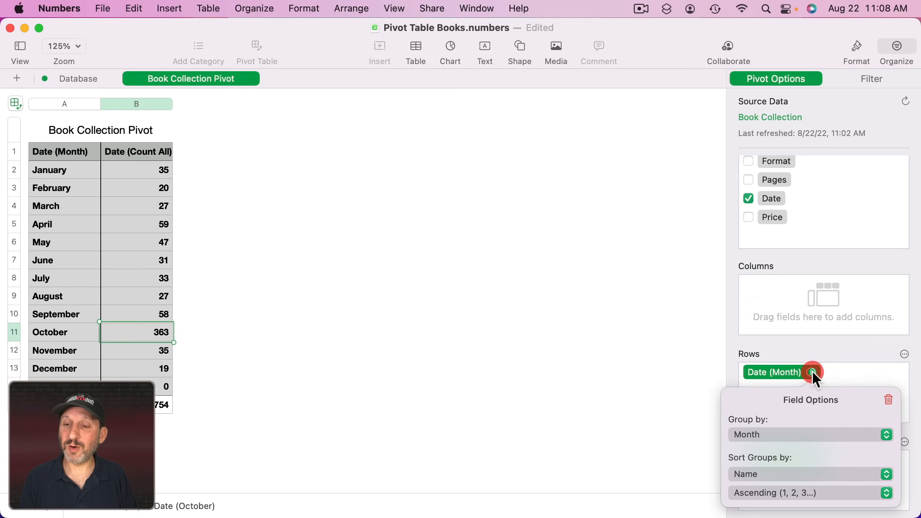
left_click(780, 433)
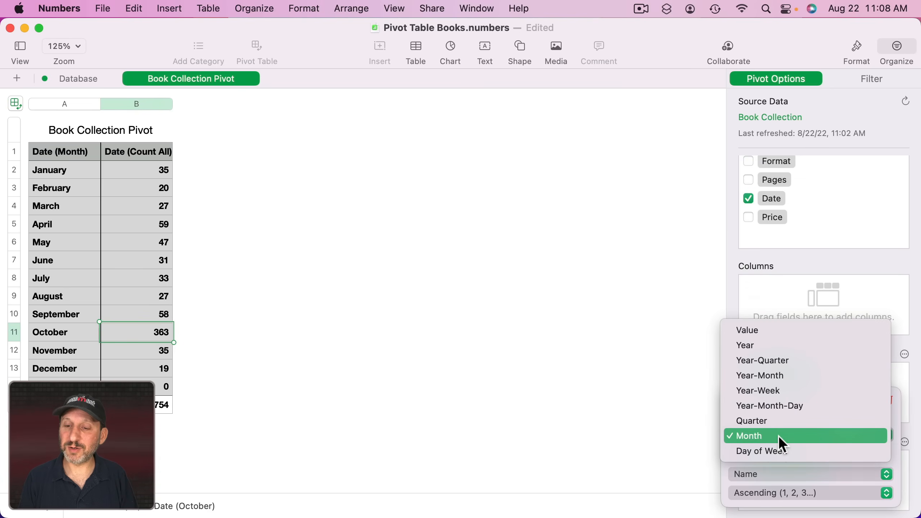
left_click(772, 346)
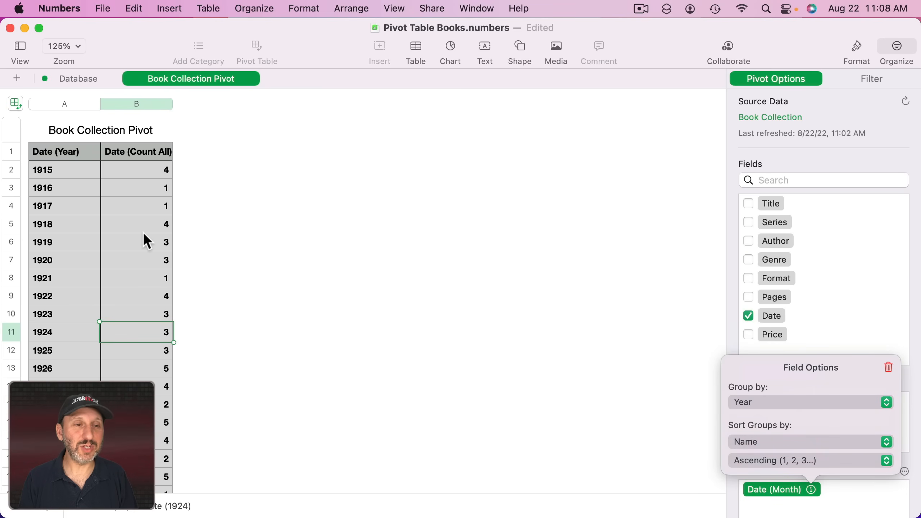
Step: Sort the year rows by their book count in descending order
left_click(164, 104)
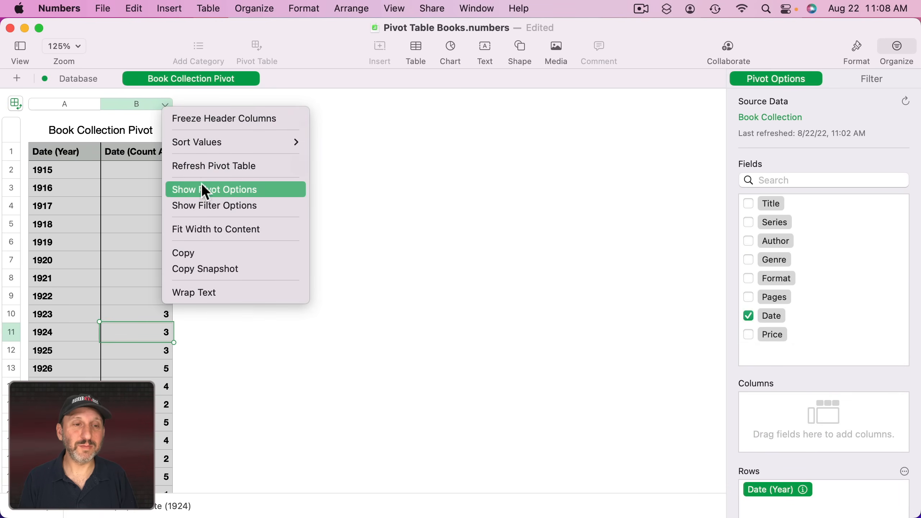
mouse_move(217, 142)
left_click(356, 159)
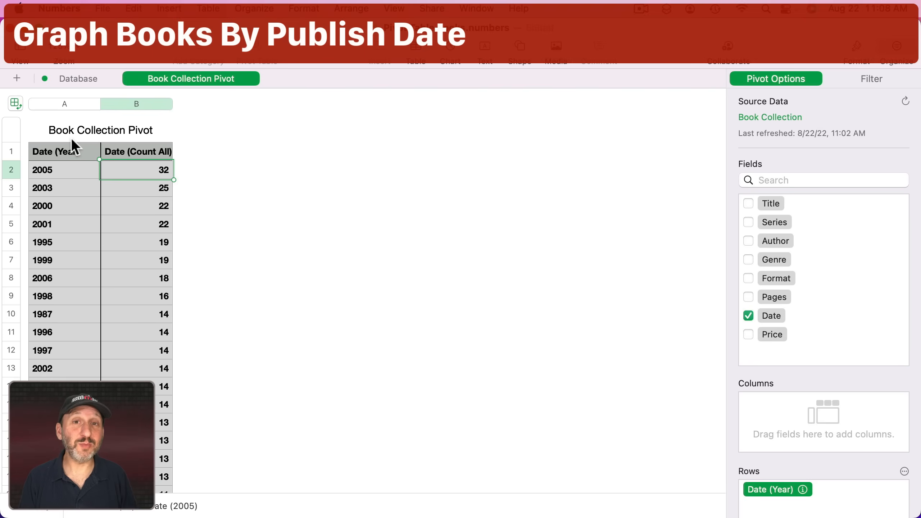
Step: Sort the Date (Year) rows in ascending order
left_click(166, 105)
left_click(90, 106)
left_click(93, 103)
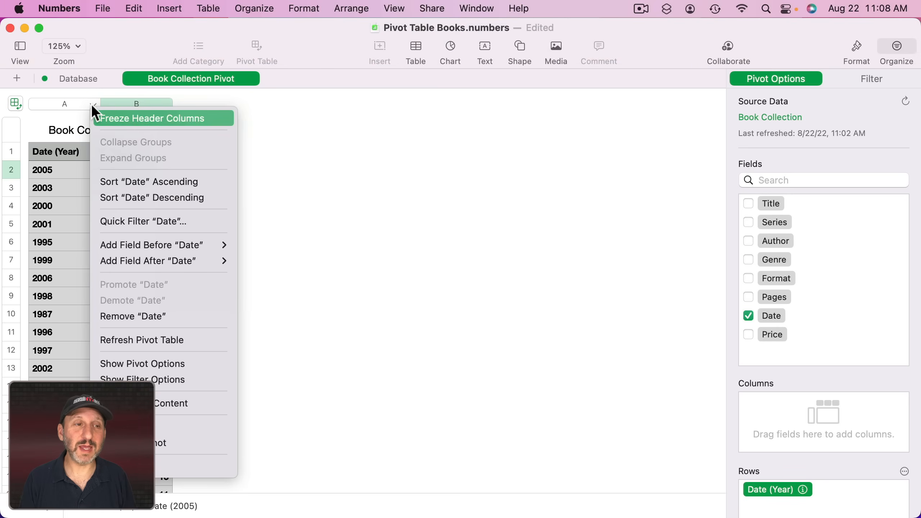
left_click(134, 180)
Step: Select the year and count cells from 1915 through 2015 and insert a 2D column chart of them
left_click(69, 169)
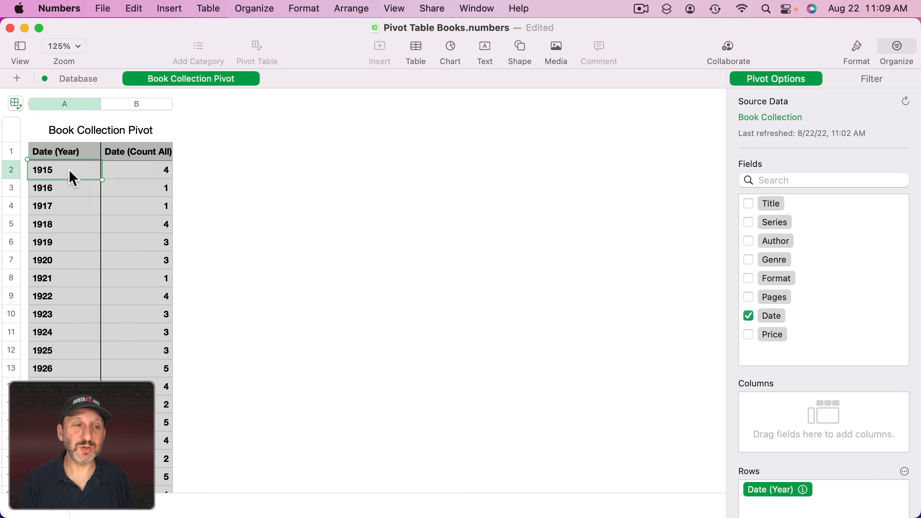
scroll(68, 273, "down", 20)
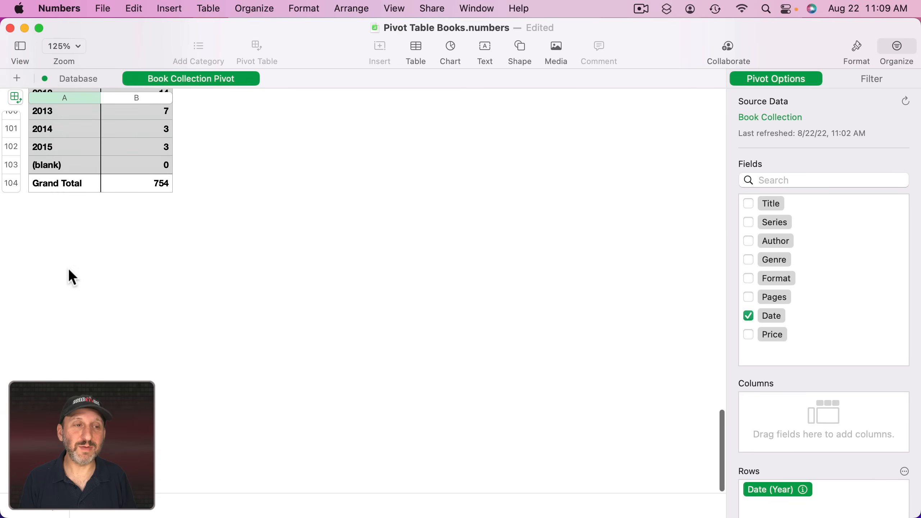
scroll(68, 270, "up", 20)
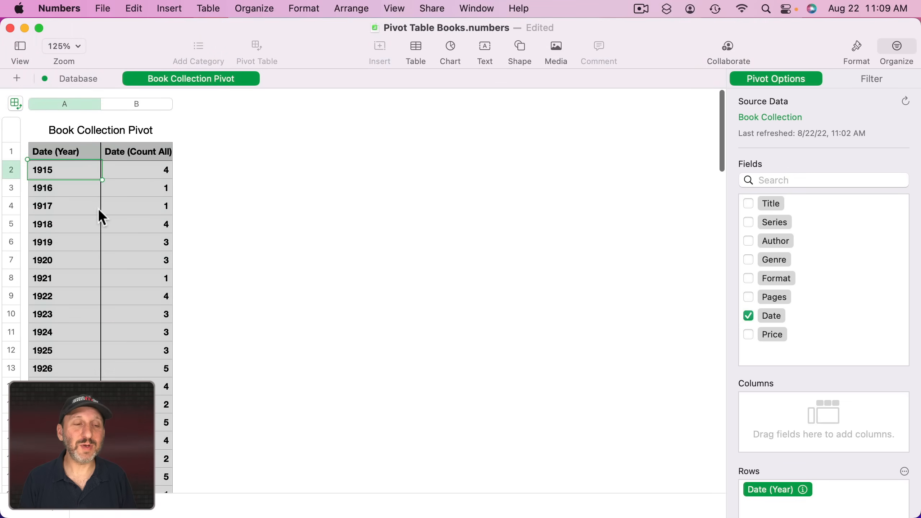
scroll(132, 289, "down", 20)
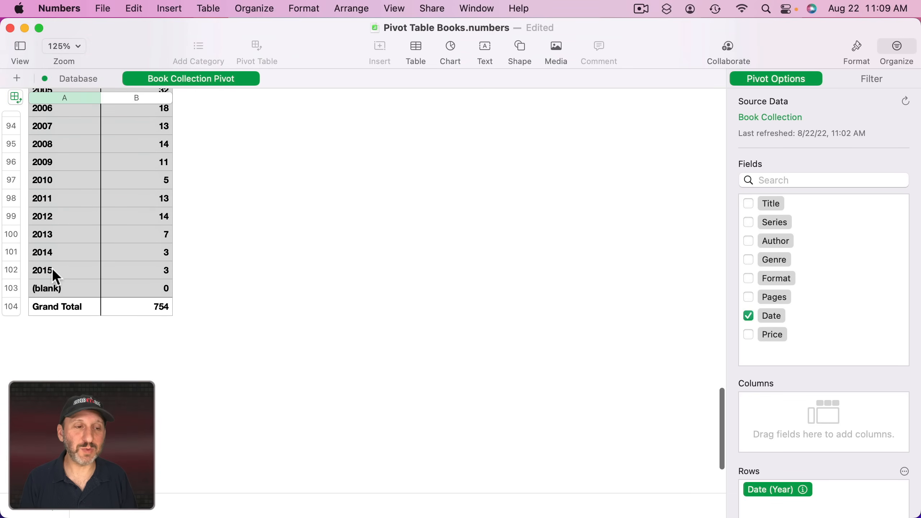
left_click(157, 270, "shift")
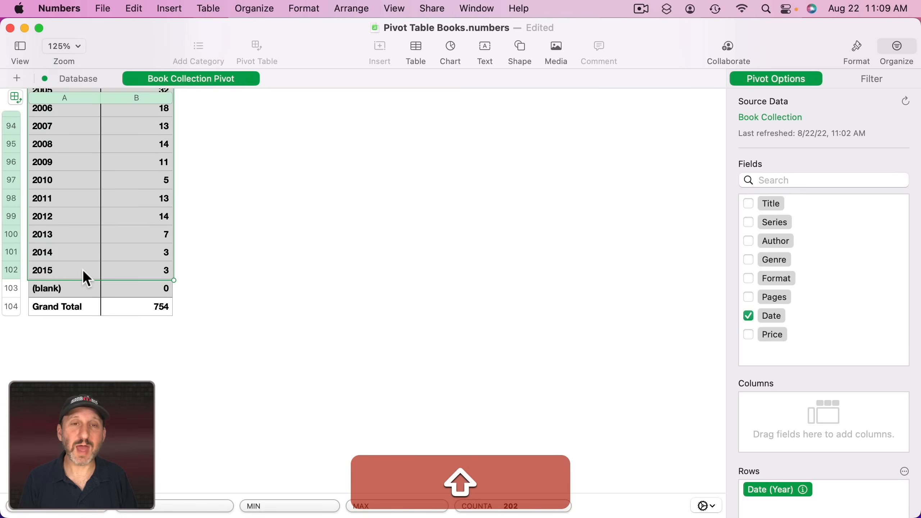
scroll(85, 276, "up", 15)
scroll(83, 273, "up", 10)
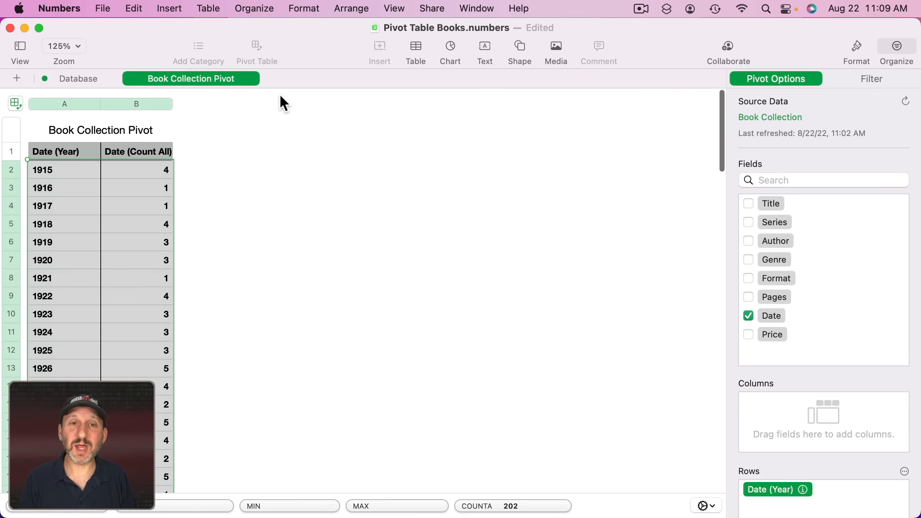
left_click(450, 48)
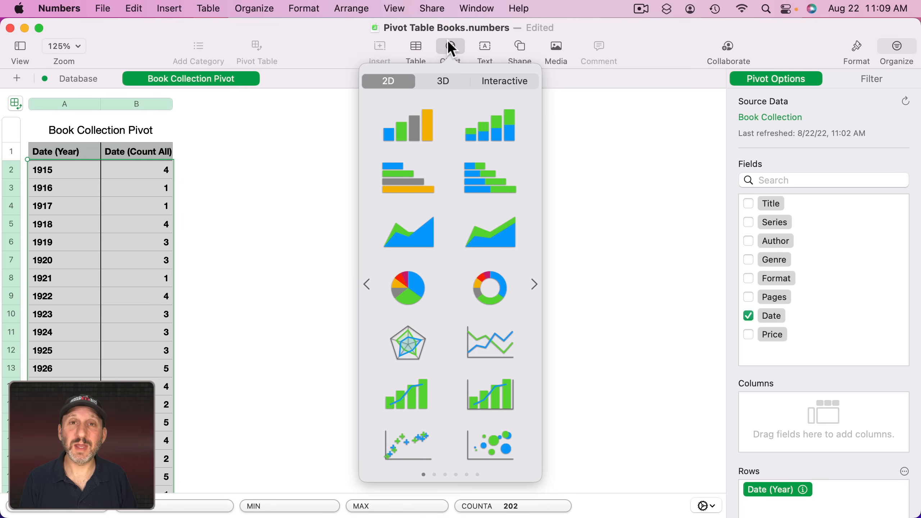
left_click(409, 138)
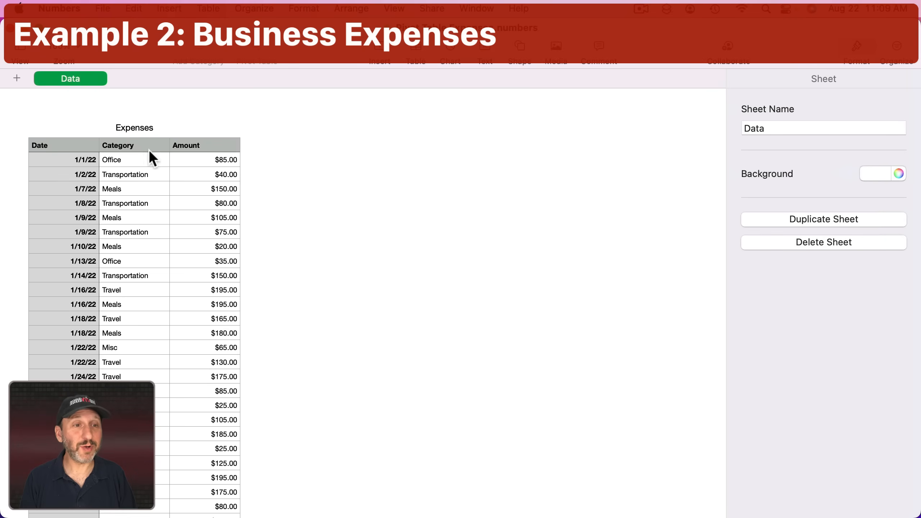
Step: Look over the columns of the Expenses table in Pivot Table Expenses.numbers and create a pivot table from it on a new sheet
left_click(71, 159)
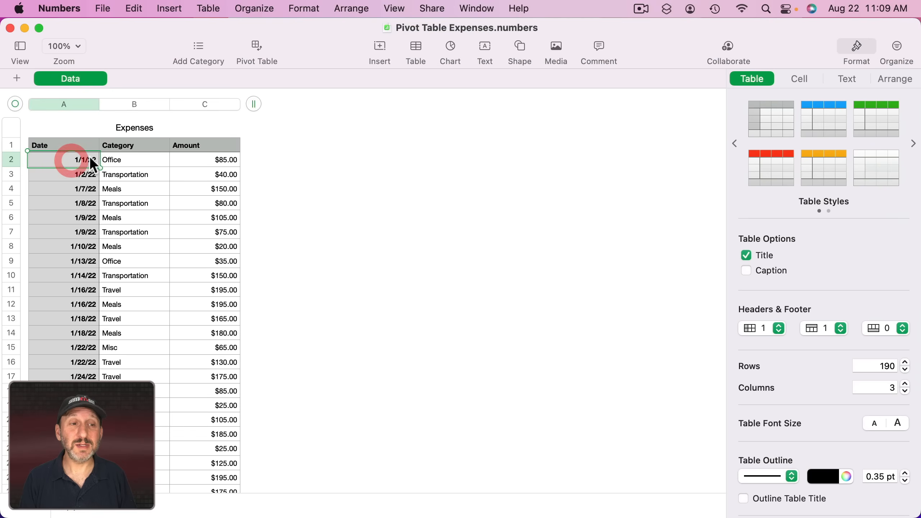
left_click(125, 156)
left_click(213, 158)
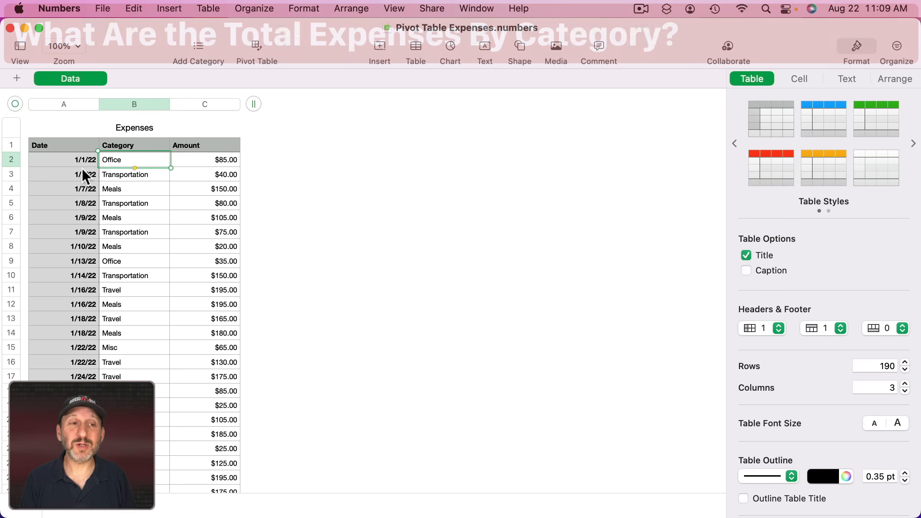
left_click(79, 161)
left_click(128, 156)
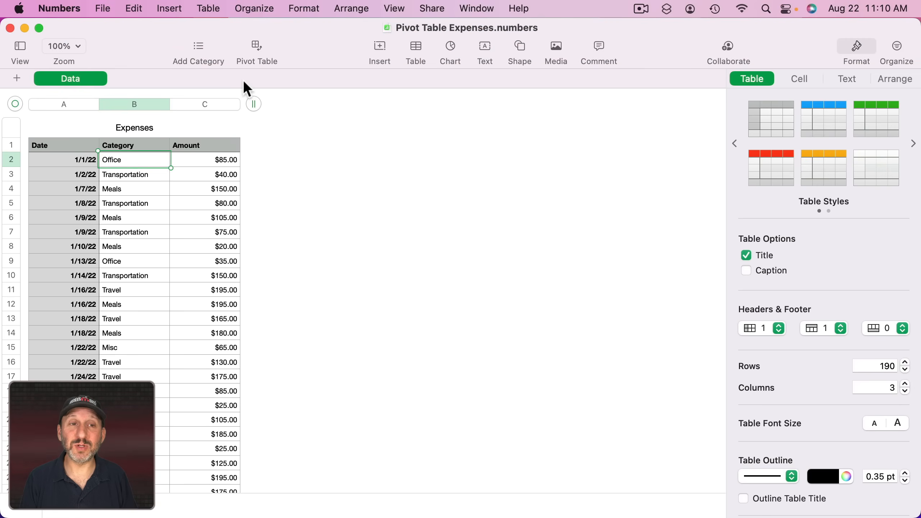
left_click(255, 44)
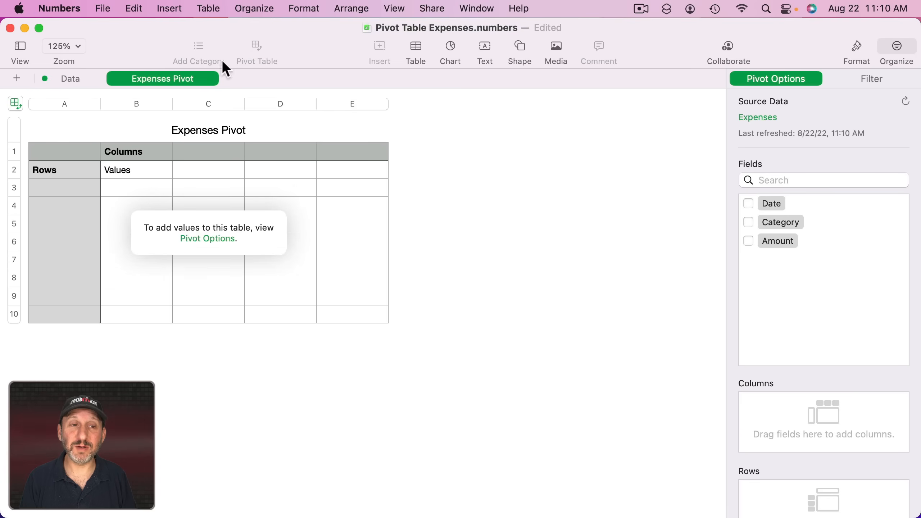
Step: Add Category as a row field and Amount as a value field of the Expenses Pivot table
left_click(749, 222)
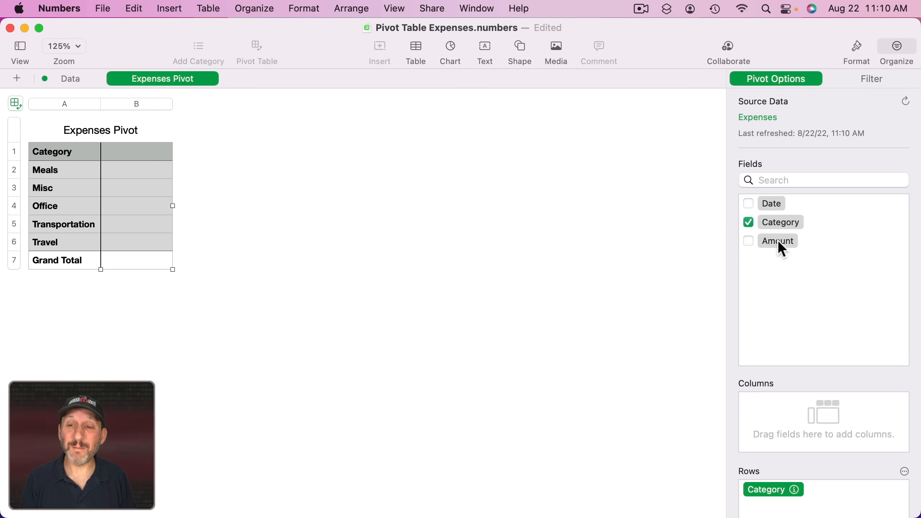
left_click_drag(777, 240, 792, 480)
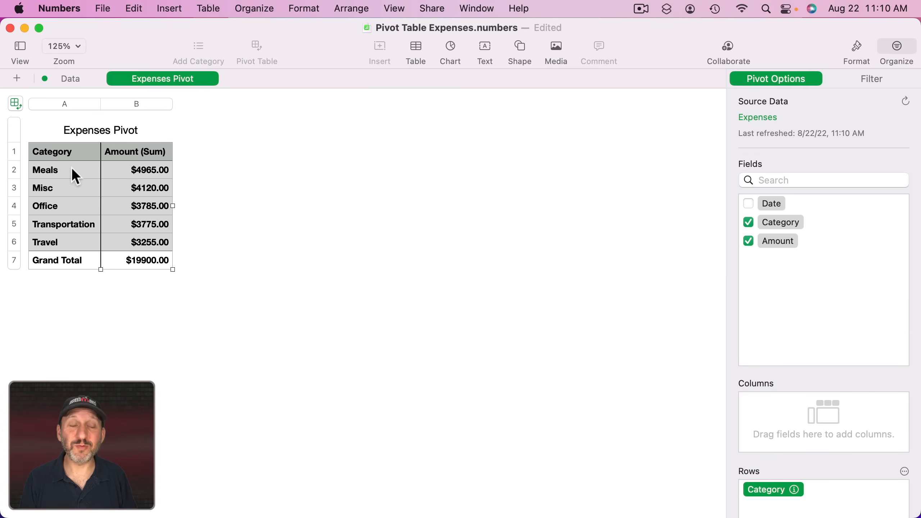
Step: Try summarizing the Amount value field by Average, Count (All) and Maximum, and return it to Sum
scroll(811, 478, "down", 5)
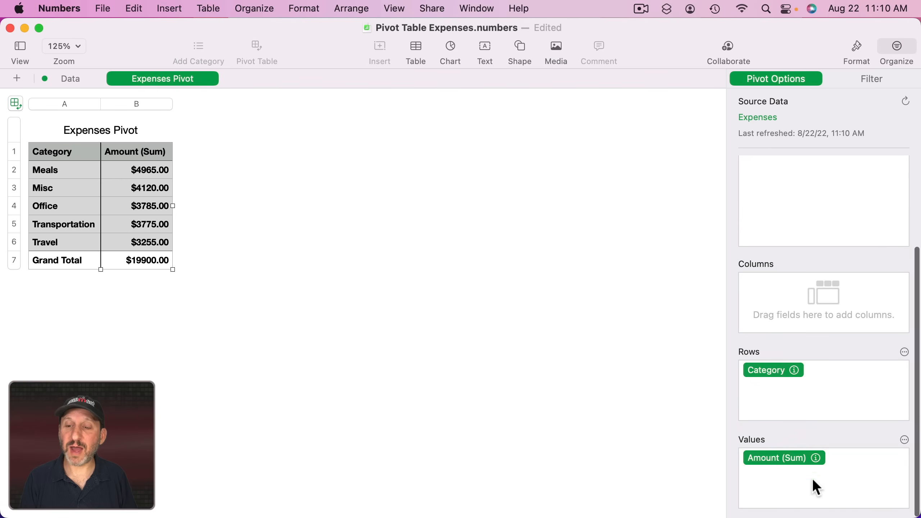
left_click(815, 460)
left_click(766, 377)
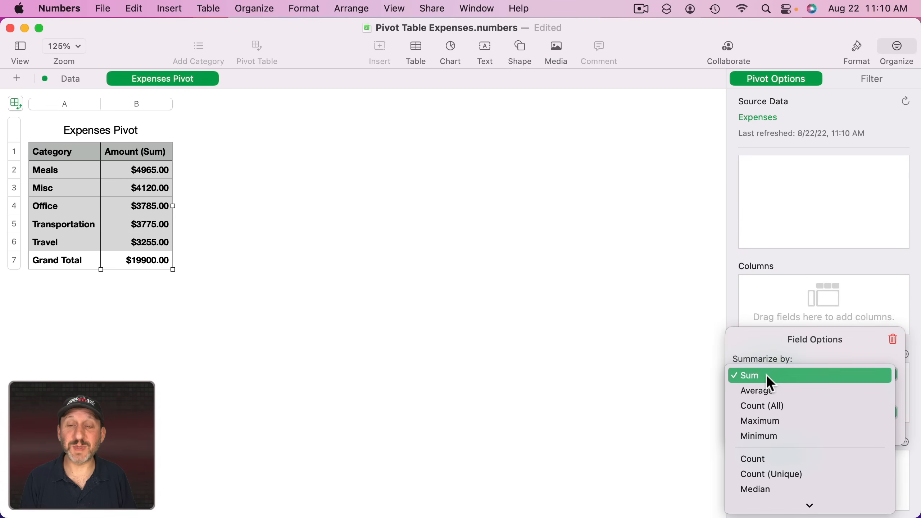
left_click(768, 385)
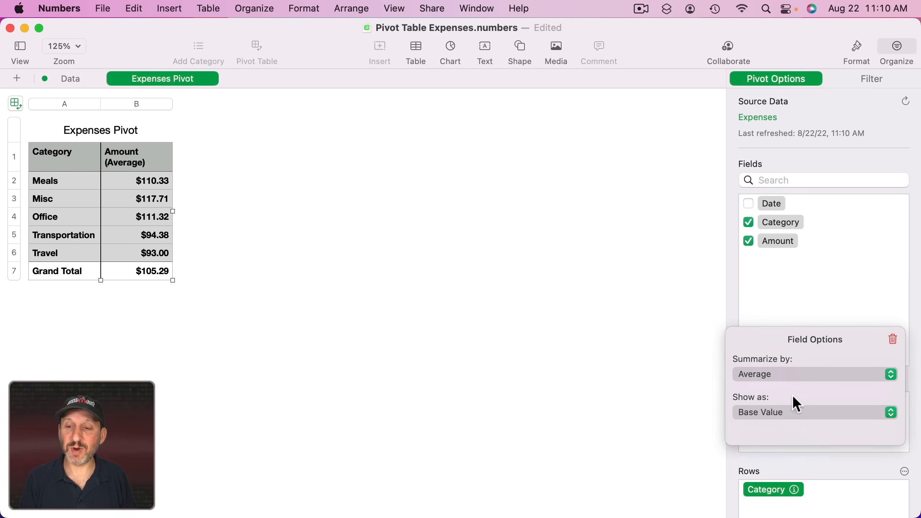
left_click(782, 378)
left_click(783, 387)
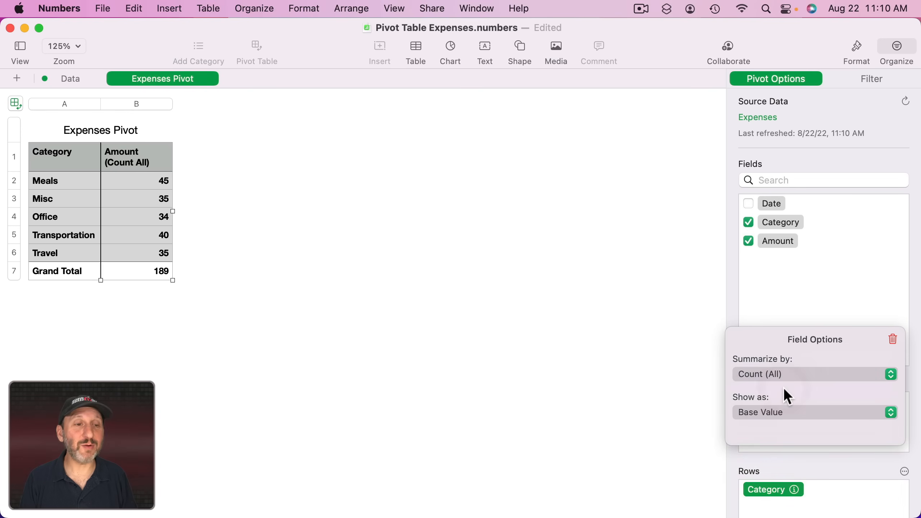
left_click(775, 374)
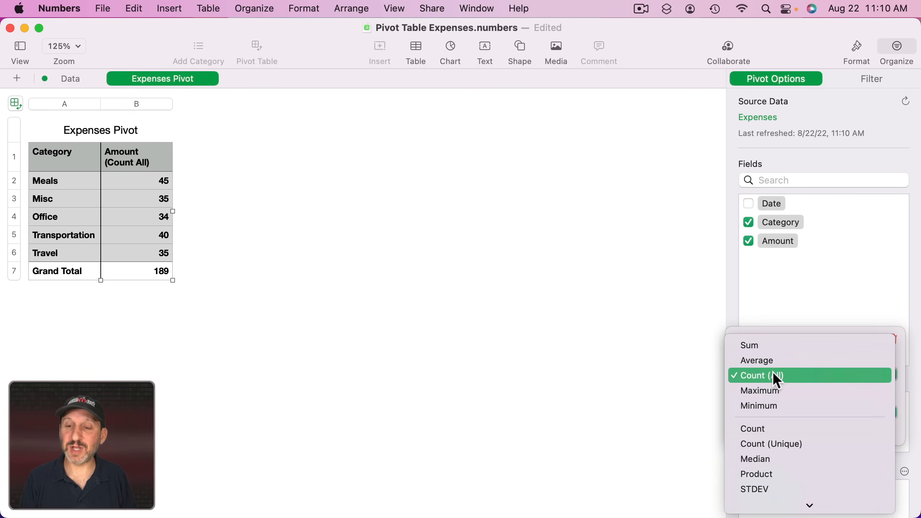
left_click(773, 388)
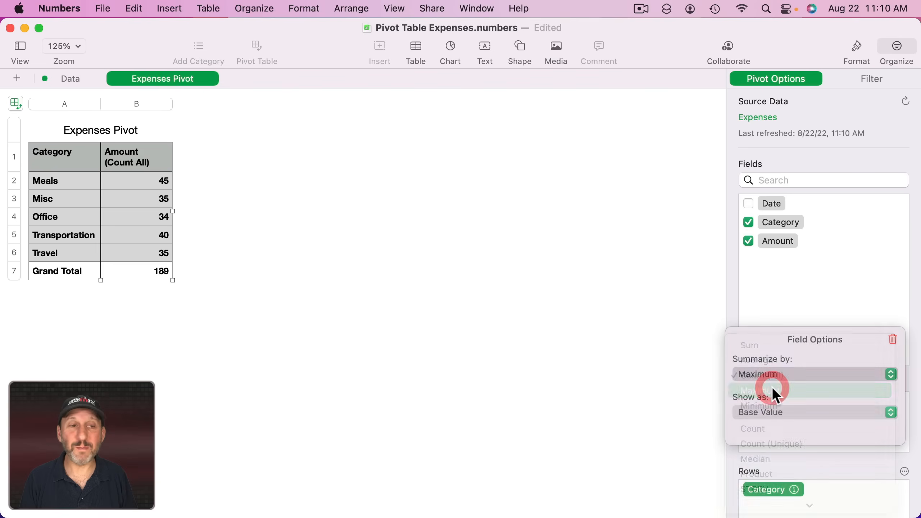
left_click(778, 409)
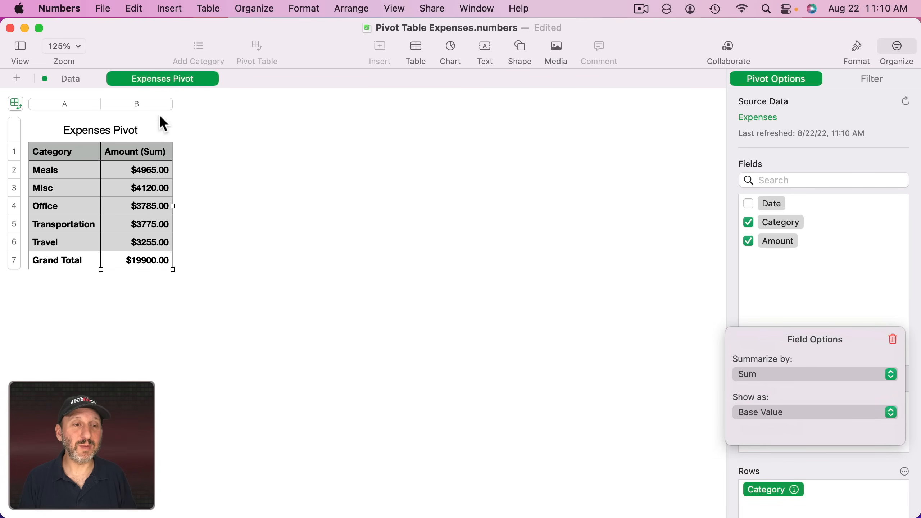
Step: Sort the Category rows by their Amount sums in descending order
left_click(165, 103)
mouse_move(203, 142)
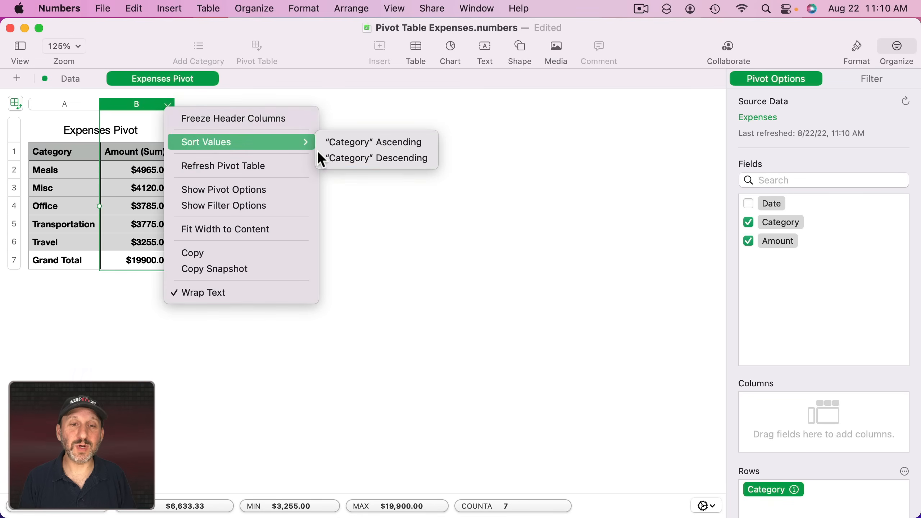
left_click(337, 158)
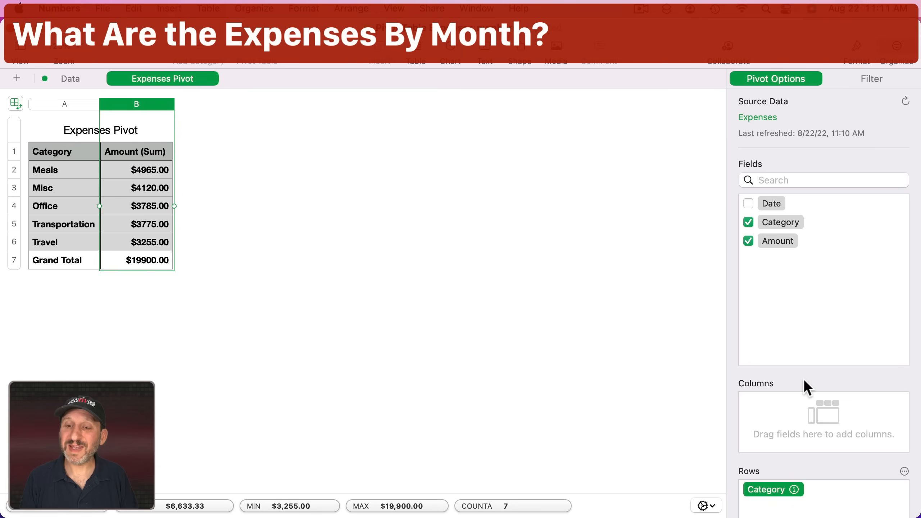
Step: Add Date as a column field of the Expenses Pivot and check the Office amount for April 2022
scroll(802, 379, "down", 3)
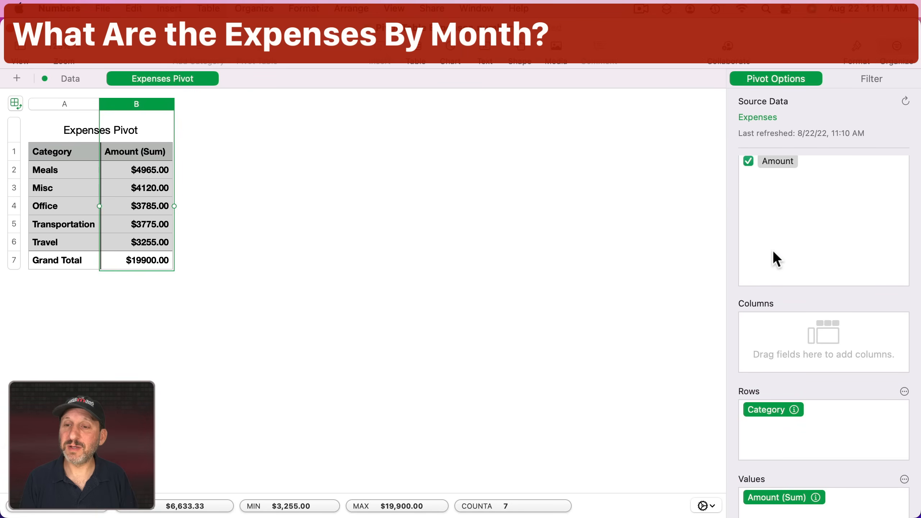
scroll(750, 301, "up", 3)
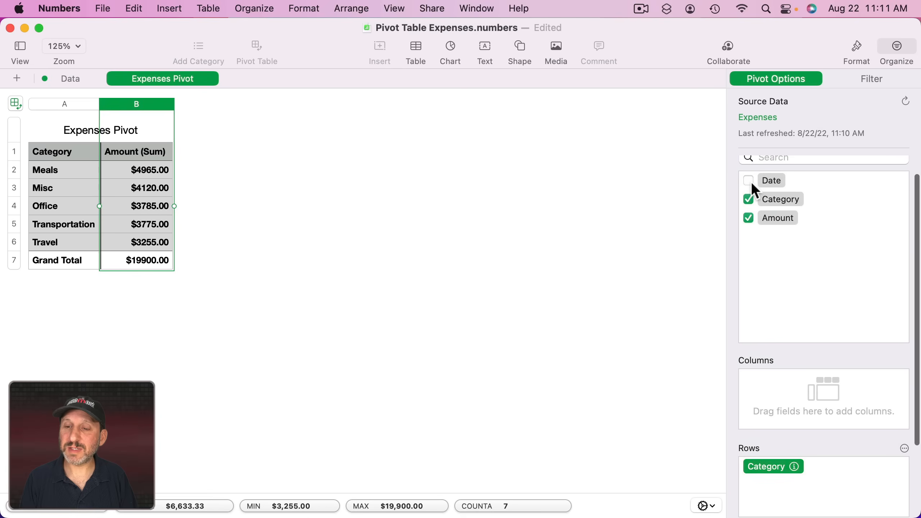
left_click(749, 181)
scroll(775, 392, "down", 3)
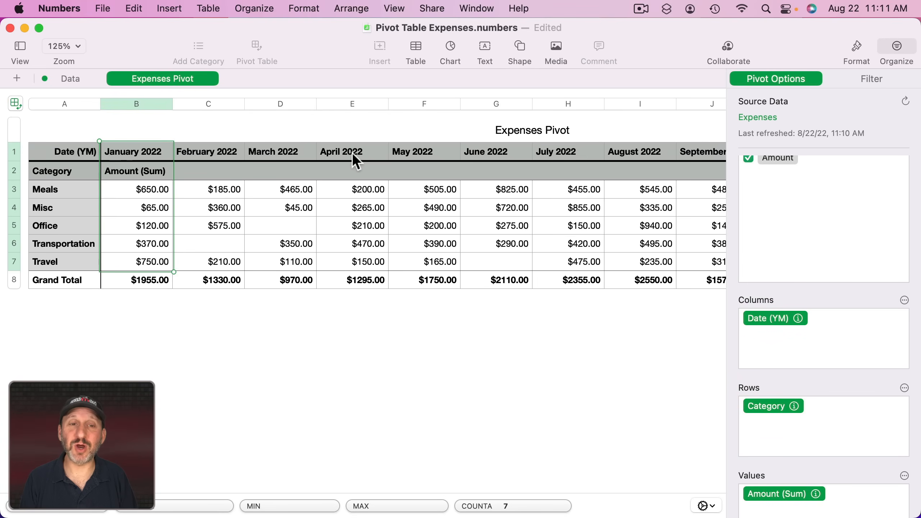
left_click(367, 225)
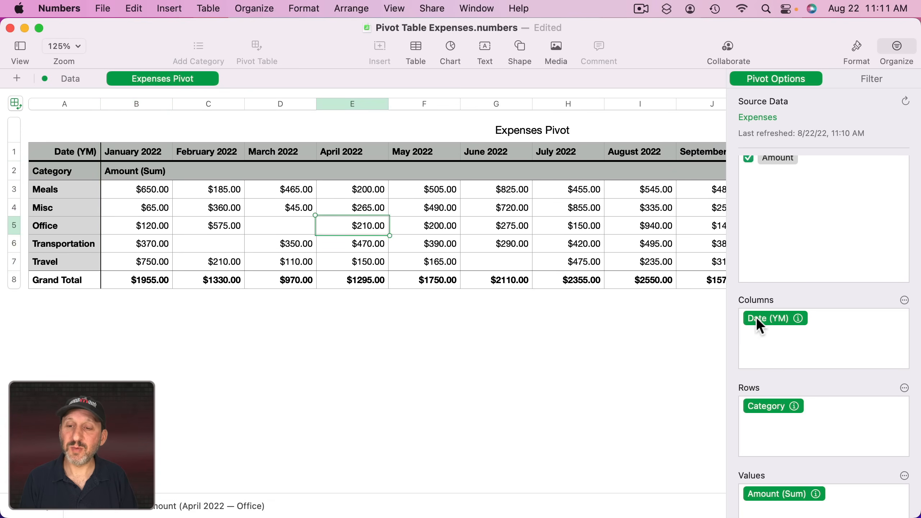
Step: Move Date from the column fields to the row fields of the Expenses Pivot and remove the Category field
left_click_drag(757, 319, 757, 424)
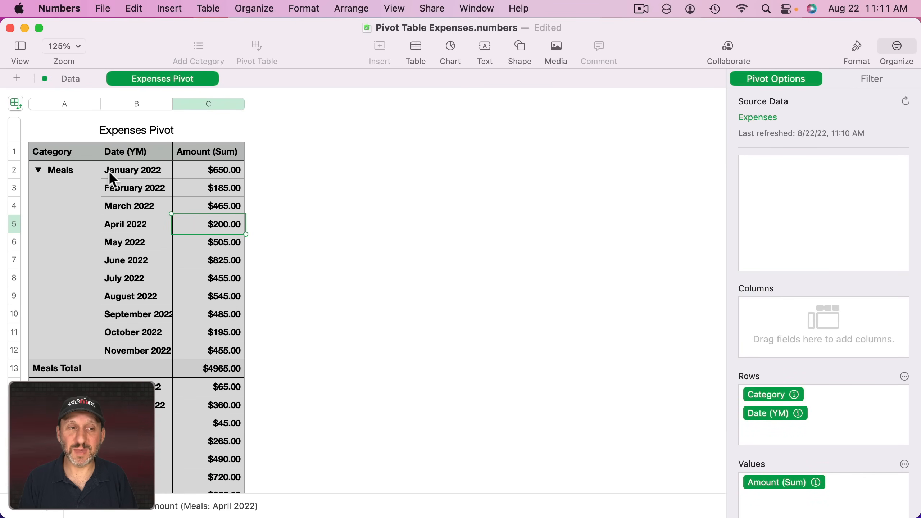
left_click(769, 395)
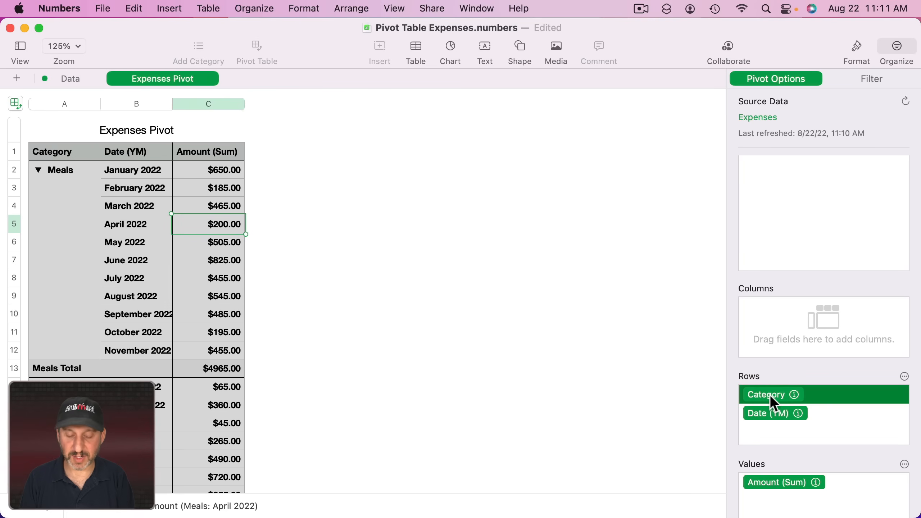
key("Delete")
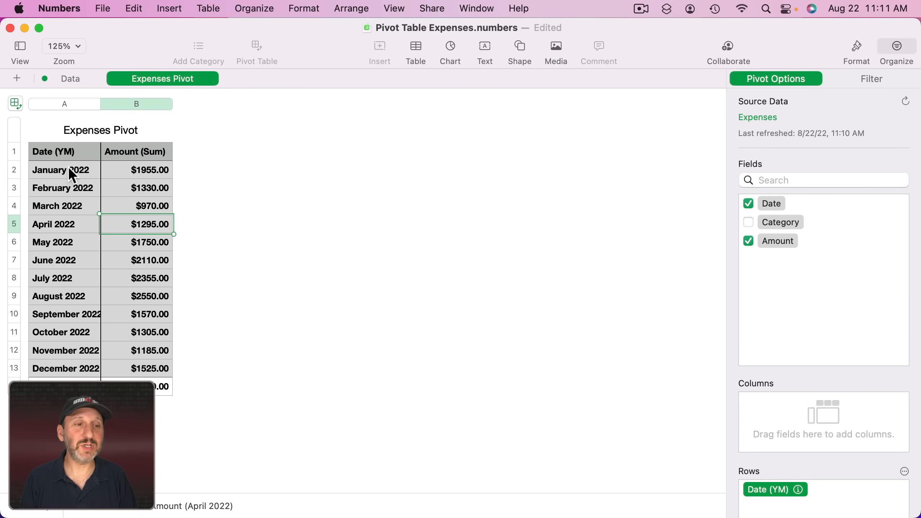
Step: Sort the month rows by their Amount sums in descending order and check the highest month's amount
left_click_drag(68, 169, 62, 223)
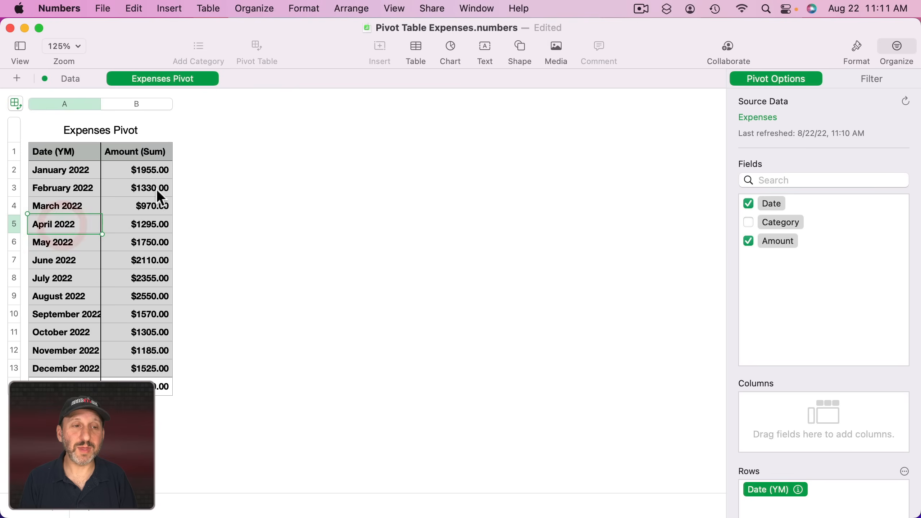
left_click(165, 104)
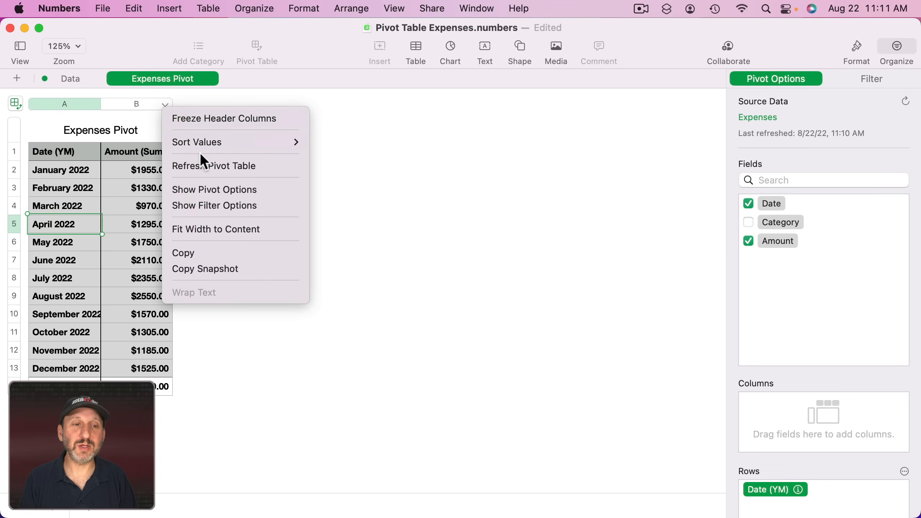
mouse_move(230, 142)
left_click(349, 155)
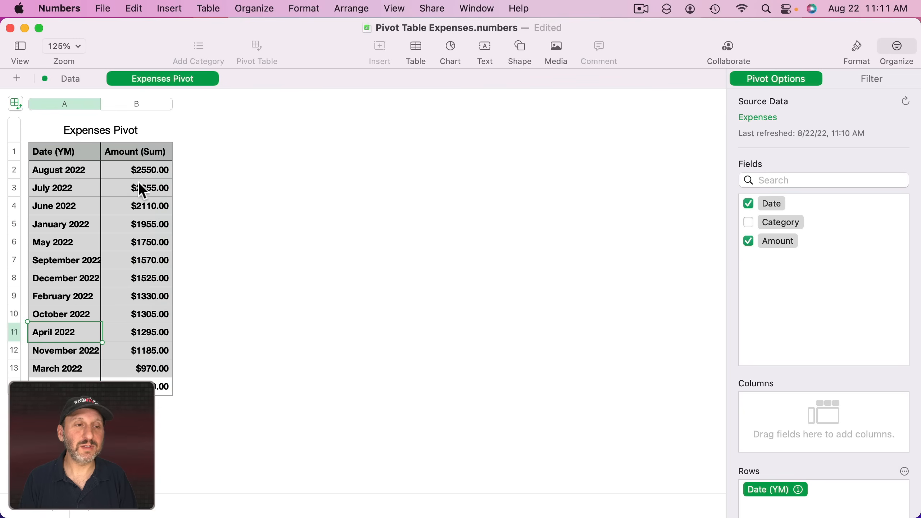
left_click(140, 169)
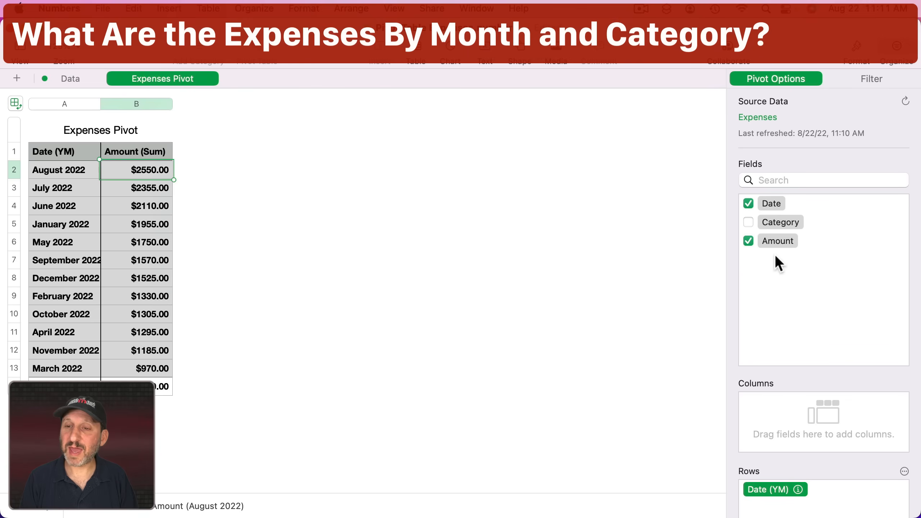
Step: Add Category as a column field and check the May 2022 Transportation amount and its row, column and overall grand totals
left_click(748, 222)
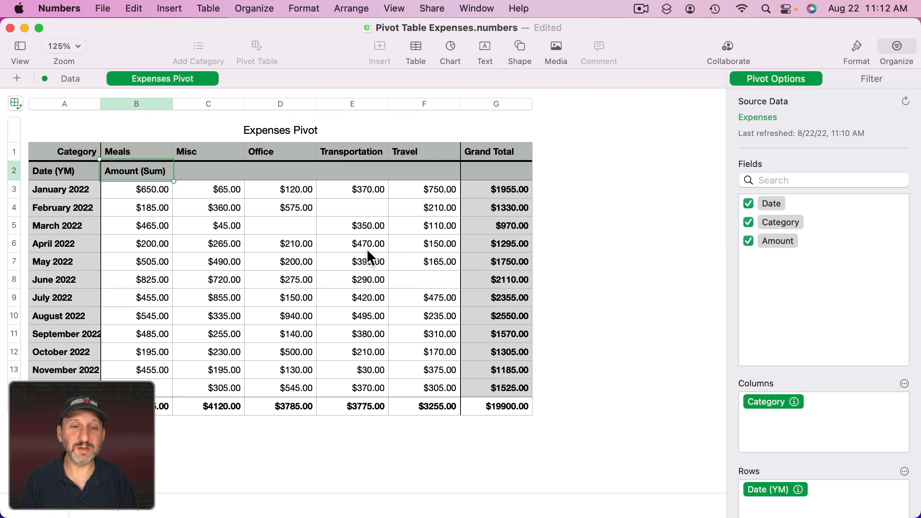
left_click(372, 263)
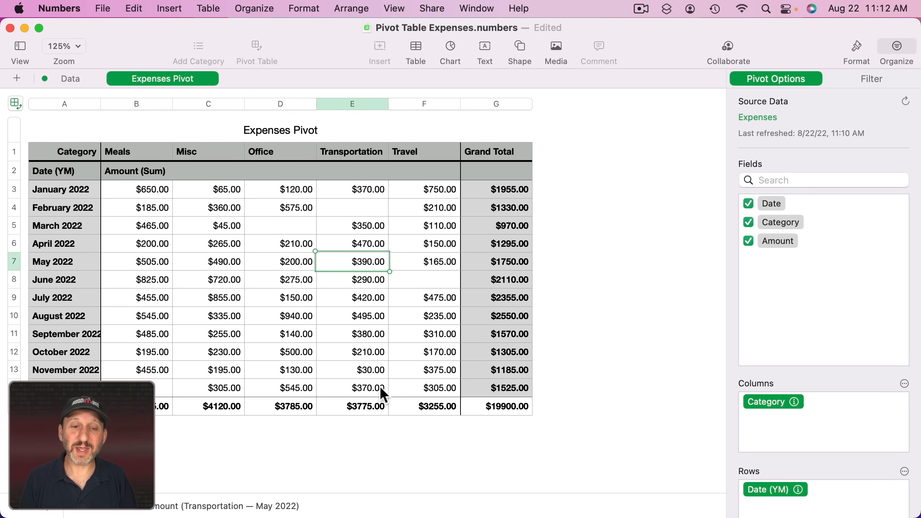
left_click(364, 404)
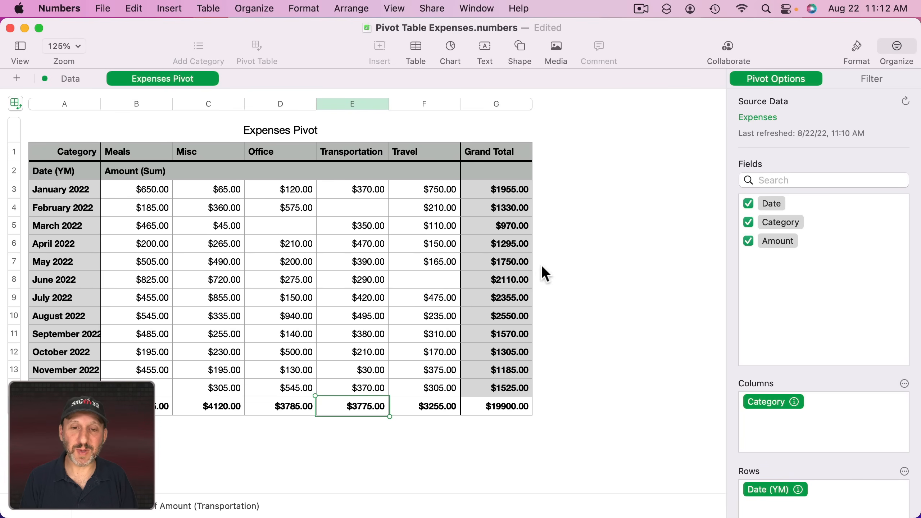
left_click(516, 262)
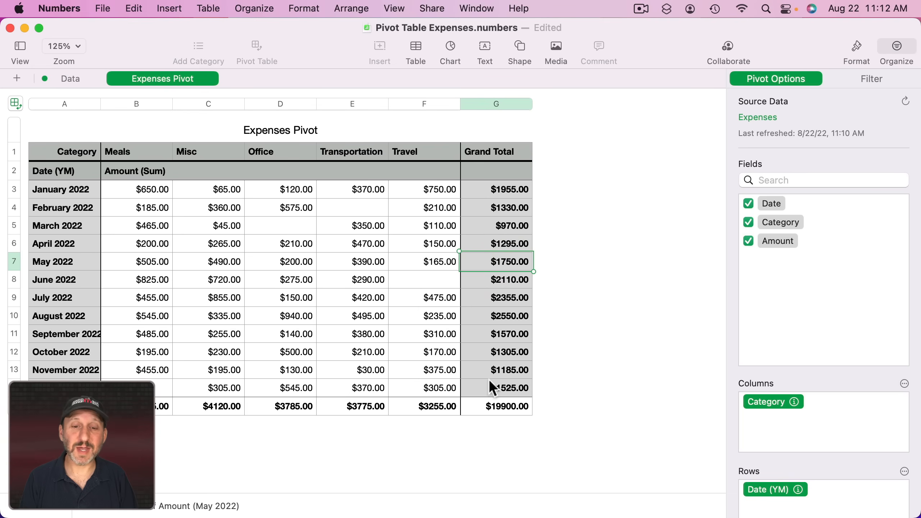
left_click(508, 406)
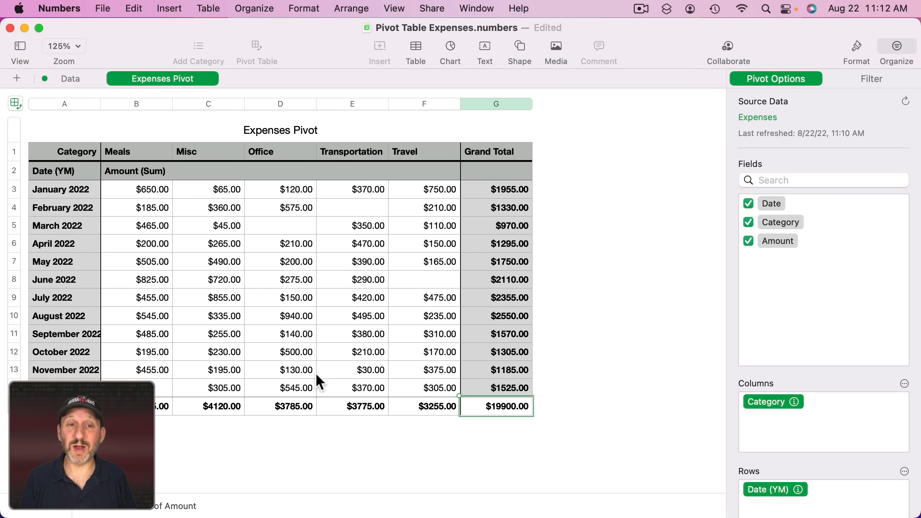
Step: Select all monthly amounts from Meals through Travel, without grand totals, and review the cell, text, arrangement and table formatting options
left_click(148, 188)
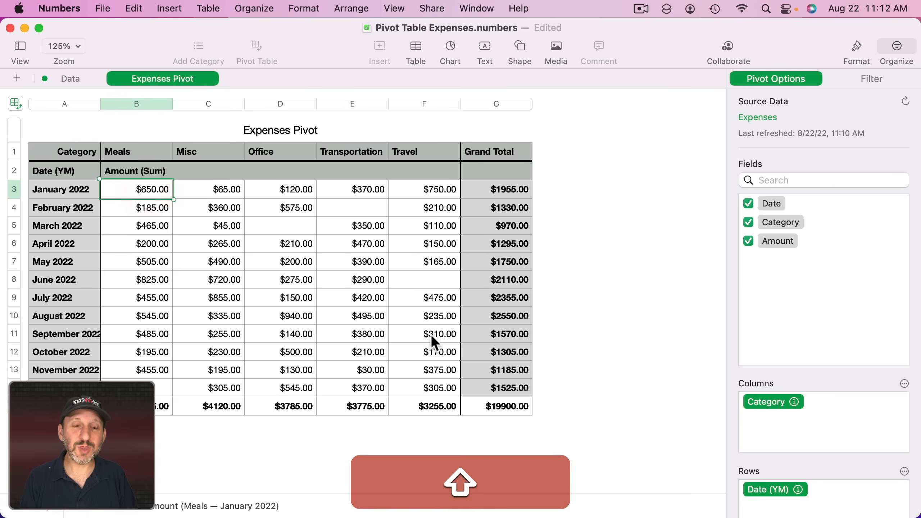
left_click(434, 385, "shift")
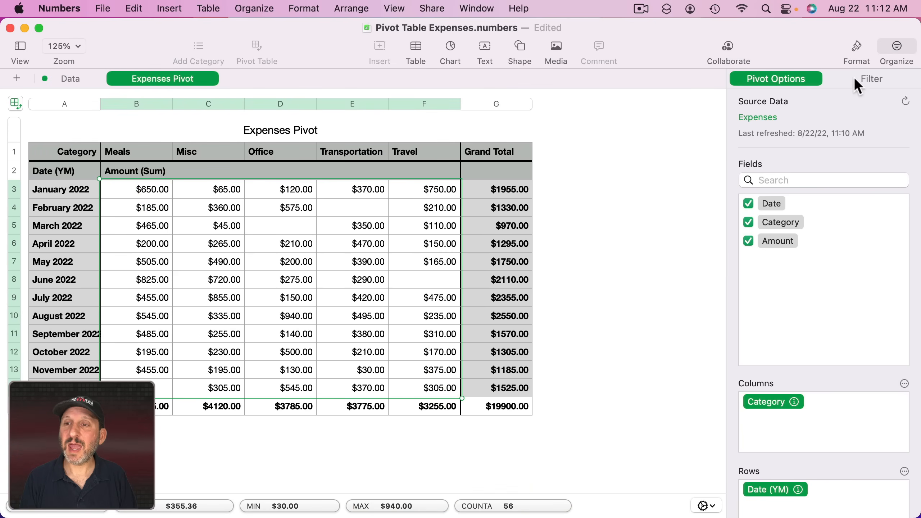
left_click(857, 49)
left_click(798, 79)
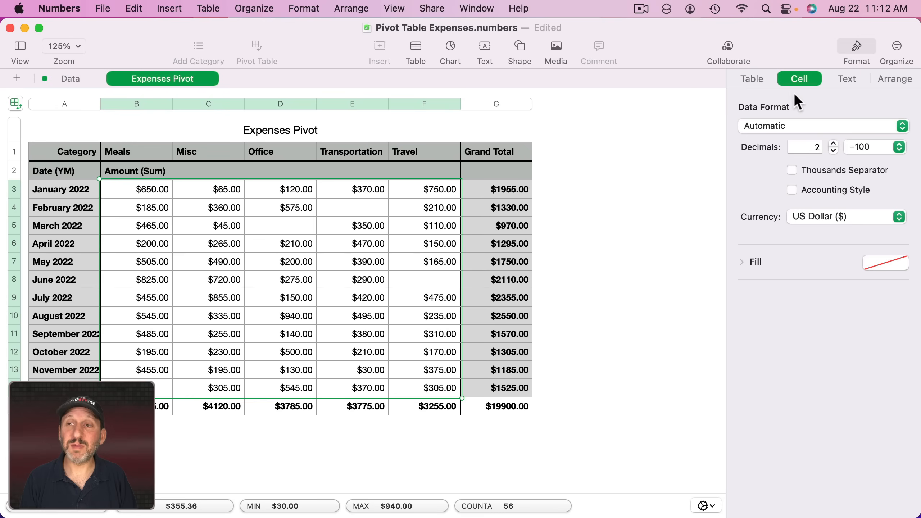
left_click(850, 83)
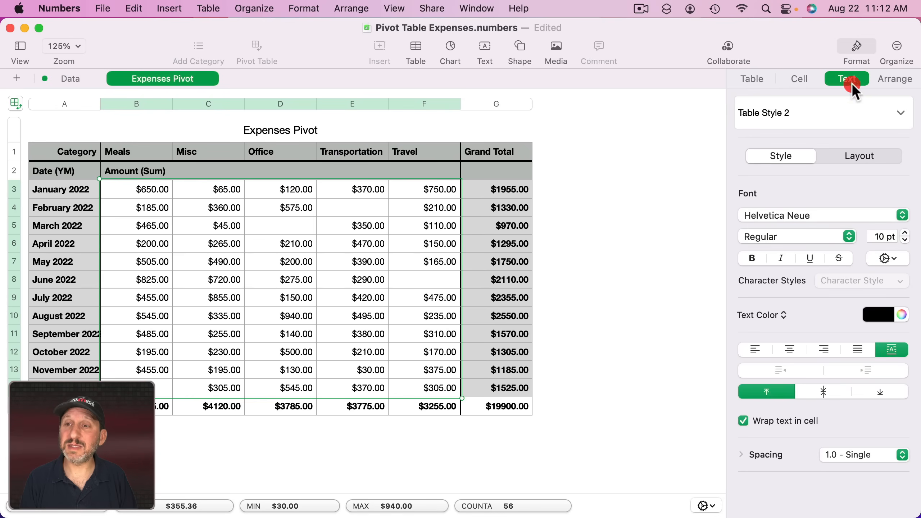
left_click(893, 79)
left_click(753, 79)
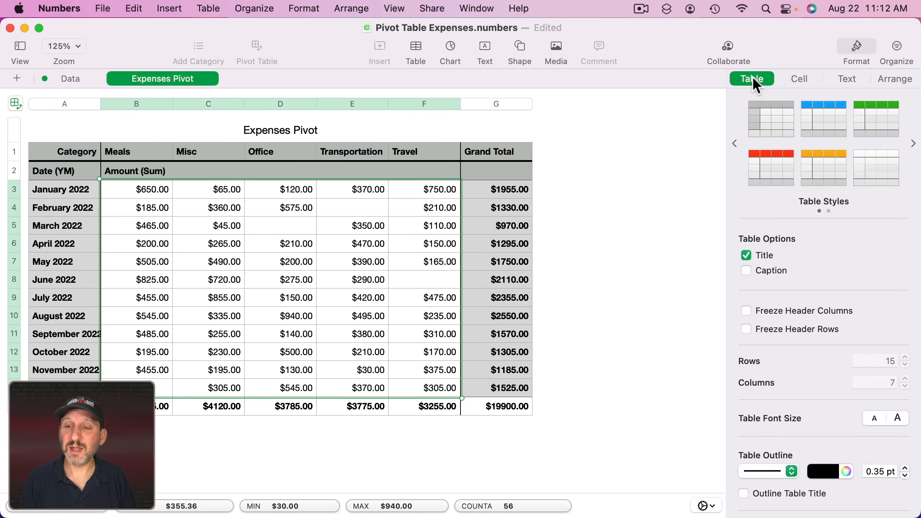
left_click(791, 78)
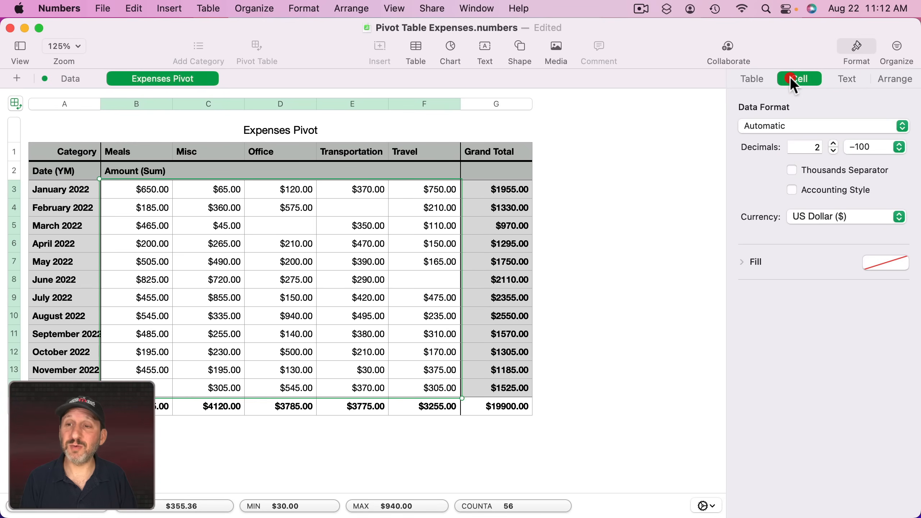
Step: Start a custom number format for the selected amounts, with a $ currency token before the integer and a decimal token after it
left_click(766, 127)
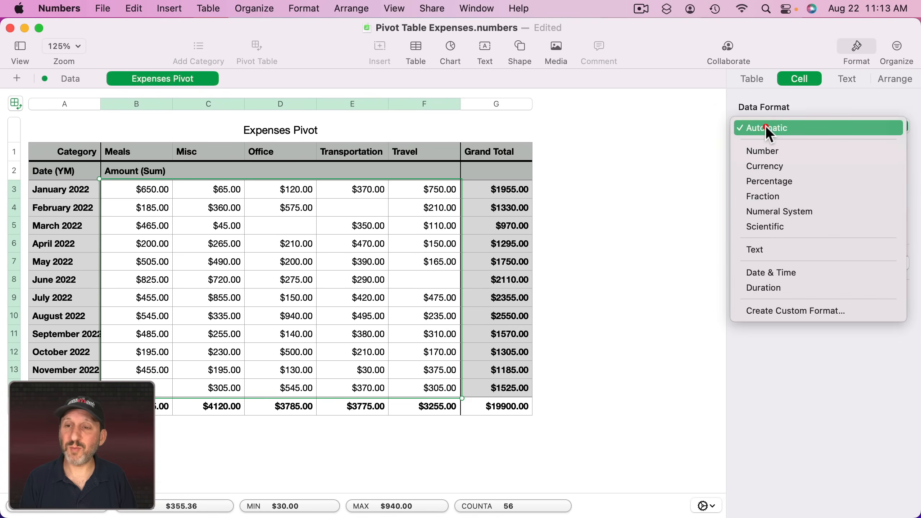
left_click(776, 309)
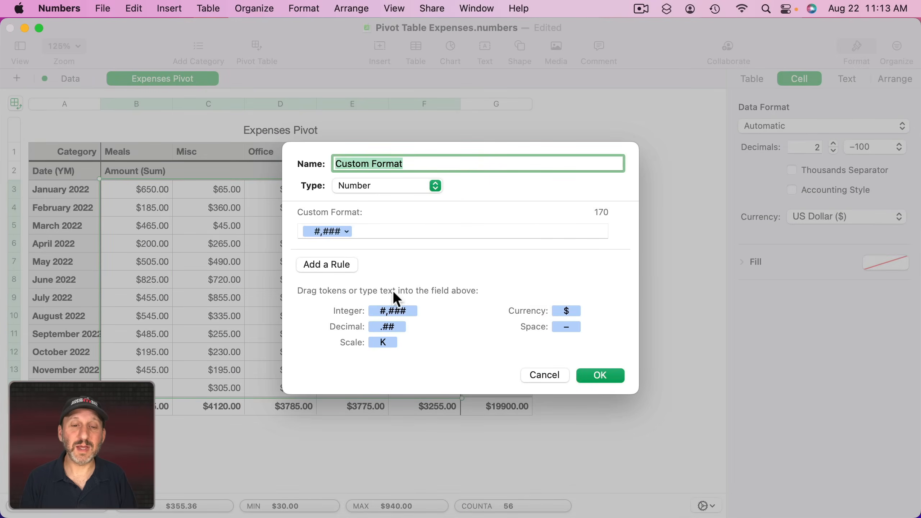
left_click_drag(565, 310, 299, 228)
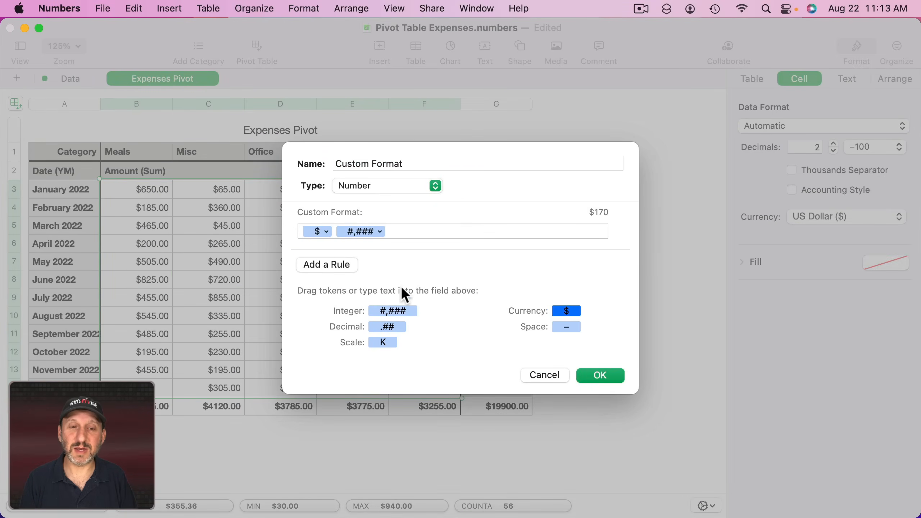
left_click_drag(387, 327, 414, 228)
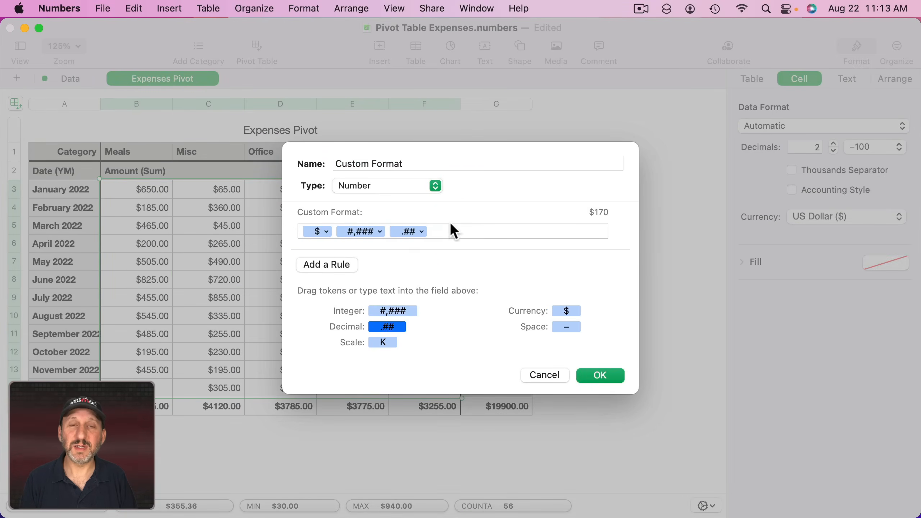
Step: Add a format rule for values greater than 500, using the $ currency, integer and decimal tokens
left_click(334, 267)
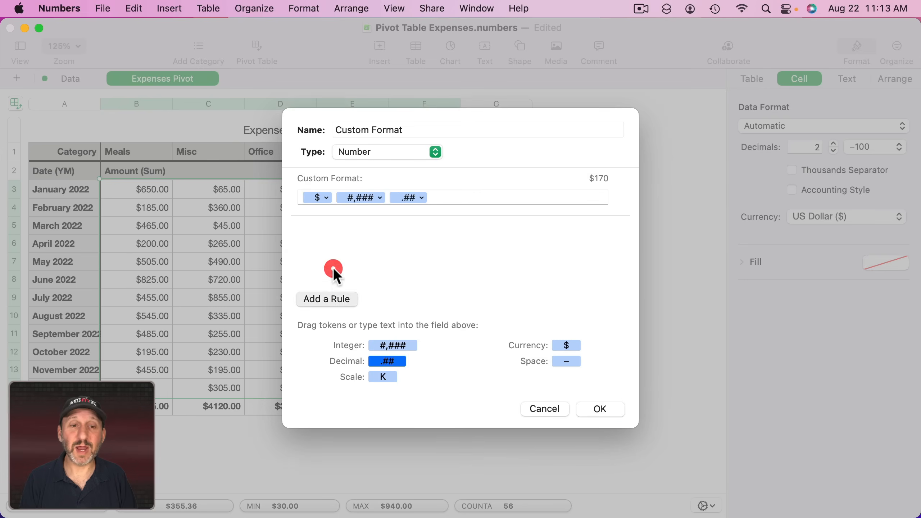
left_click(339, 243)
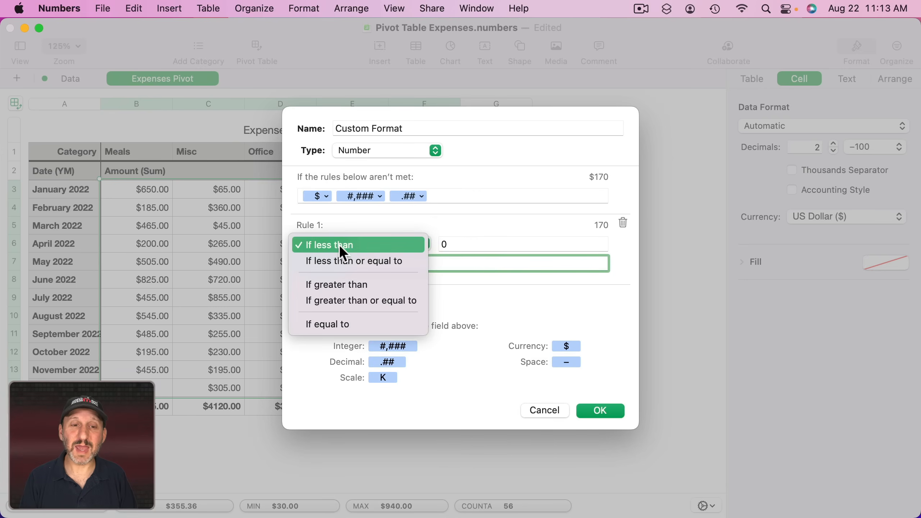
left_click(355, 285)
left_click(447, 246)
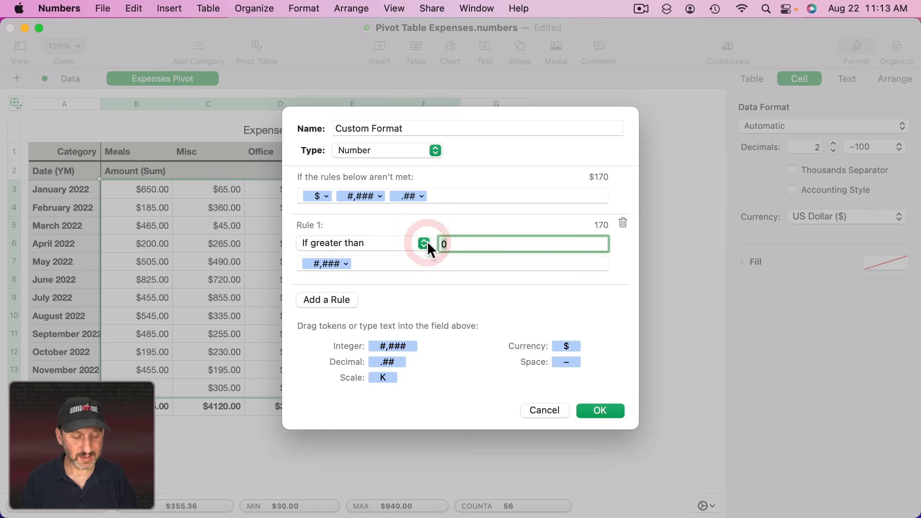
type("500")
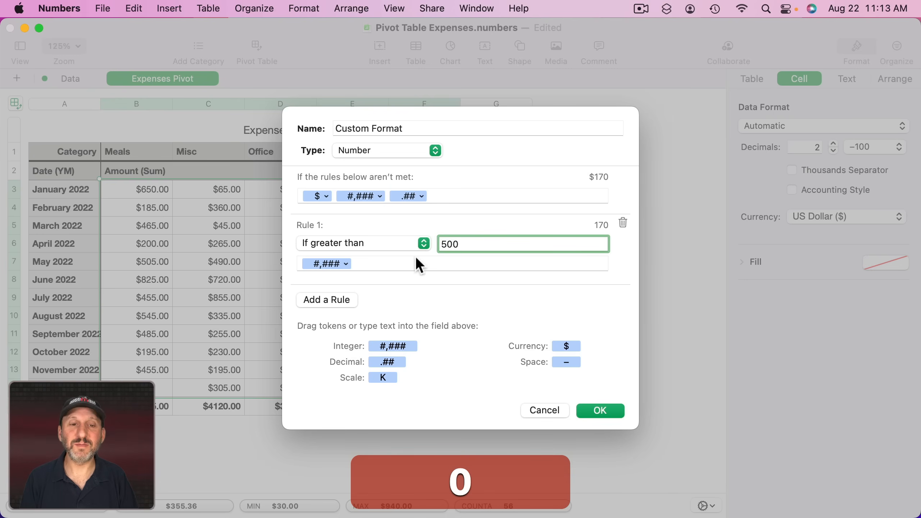
left_click_drag(566, 353, 301, 261)
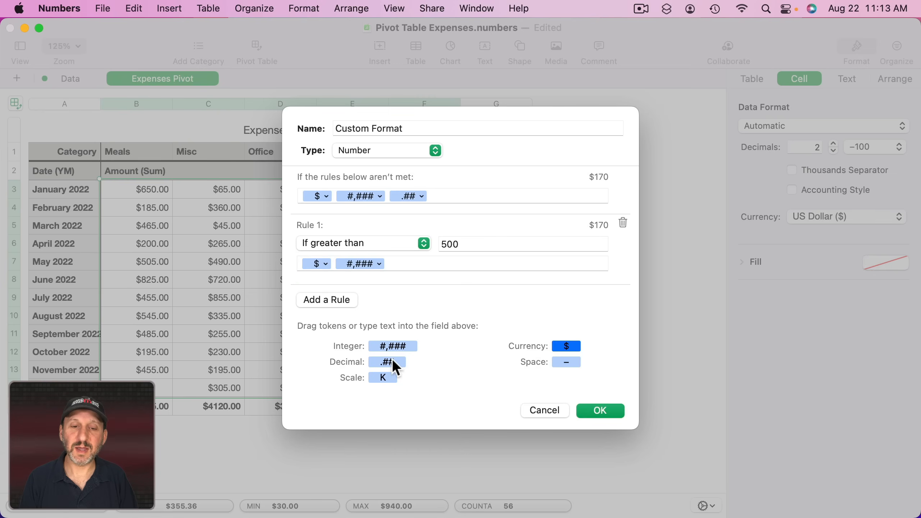
left_click_drag(392, 358, 405, 263)
Step: Insert a money bag emoji and a space before the rule's $ token, apply the custom format, and check the January 2022 Meals cell
left_click(303, 263)
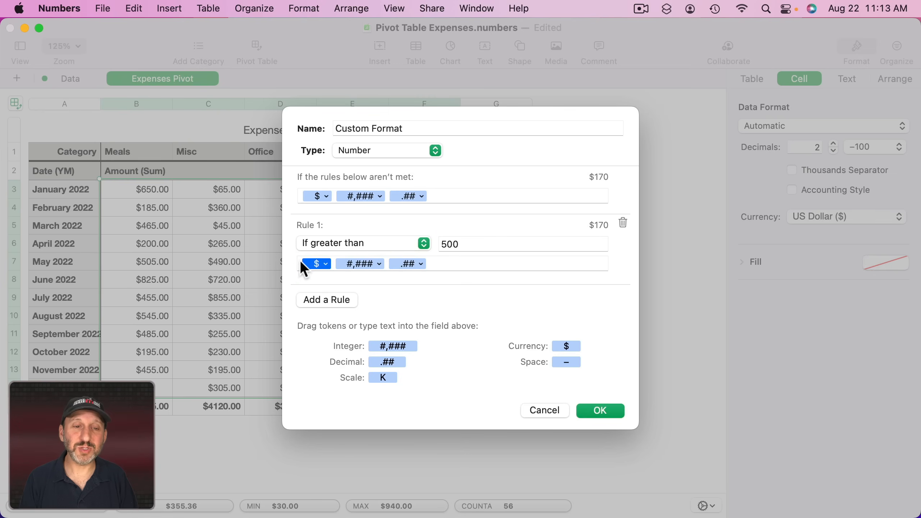
left_click(298, 264)
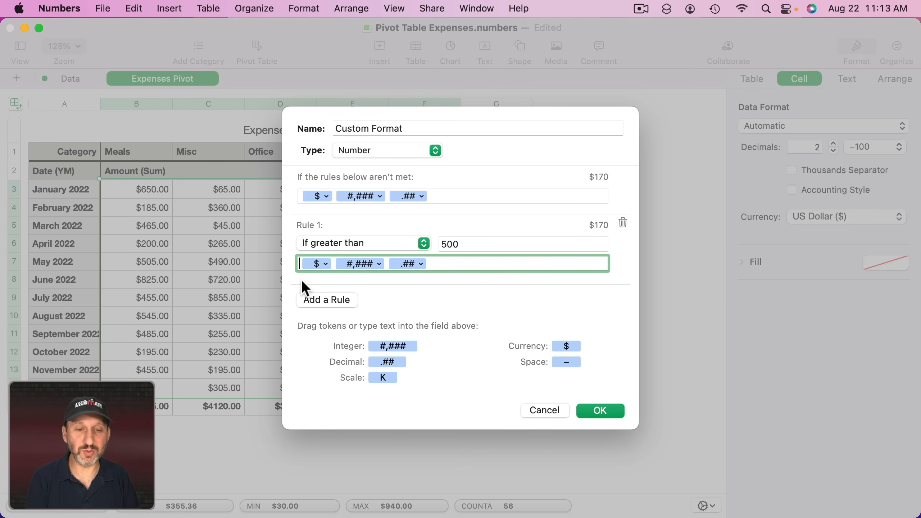
key("ctrl+super+space")
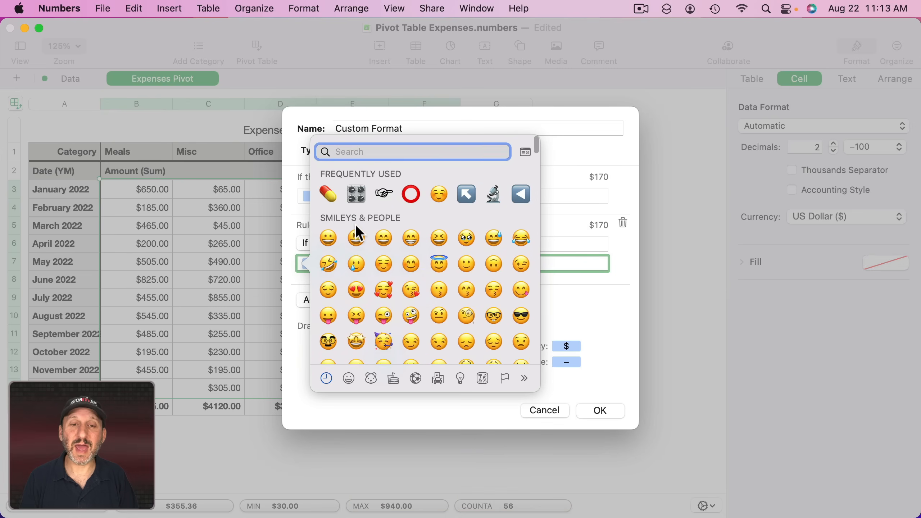
type("dol")
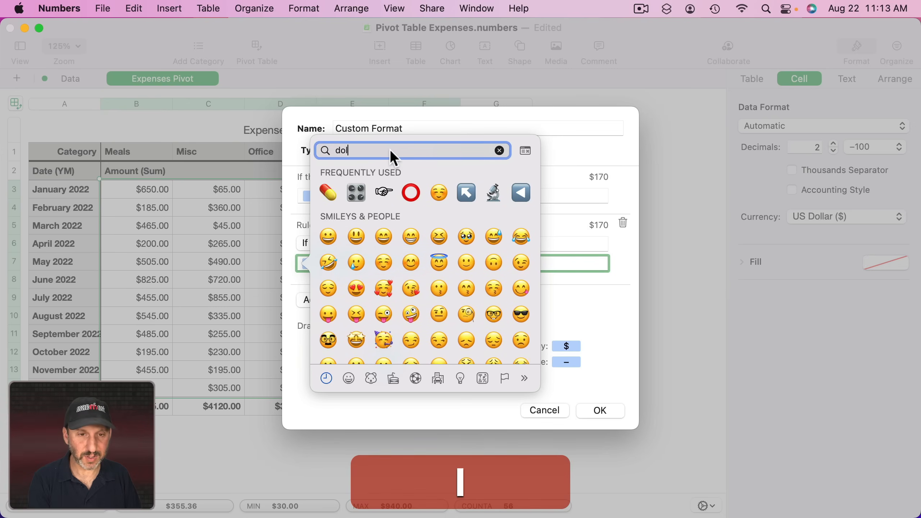
type("lar")
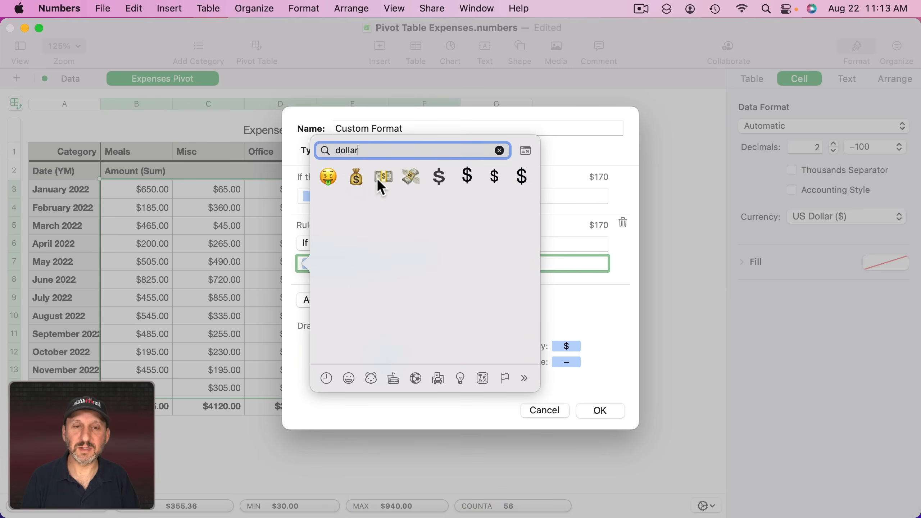
left_click(355, 178)
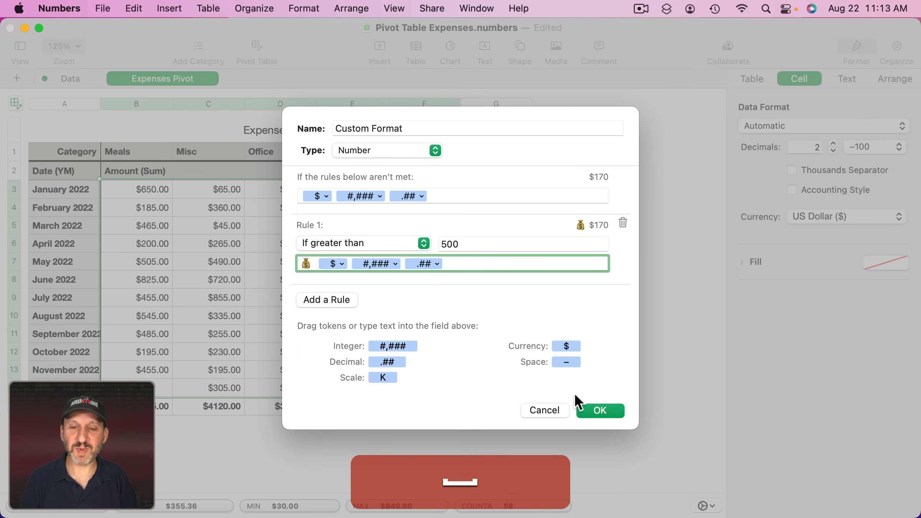
left_click(598, 409)
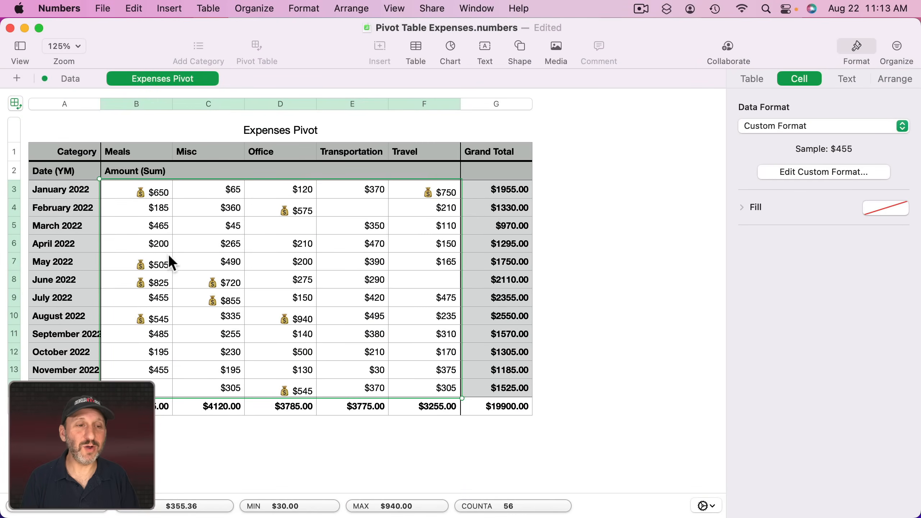
left_click(153, 193)
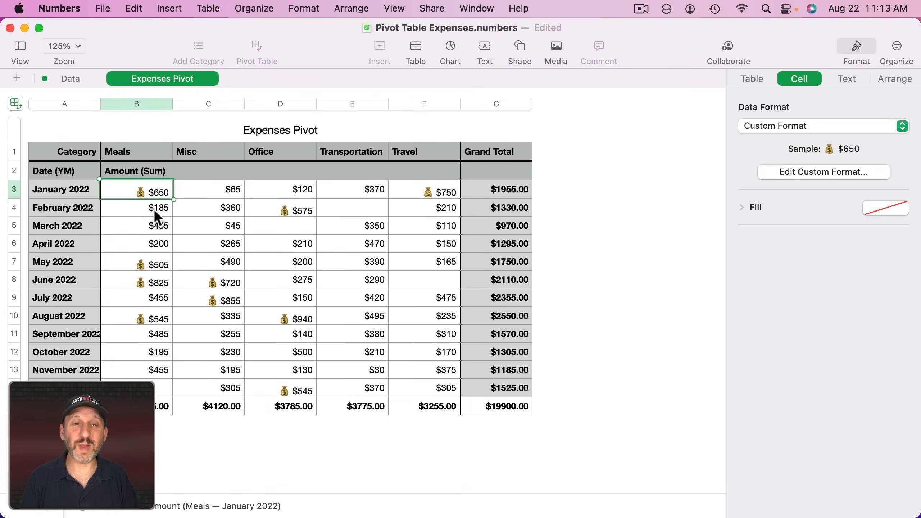
Step: Examine the amounts flagged with a money bag across the Meals, Misc, Office and Travel columns
left_click(154, 208)
left_click(152, 193)
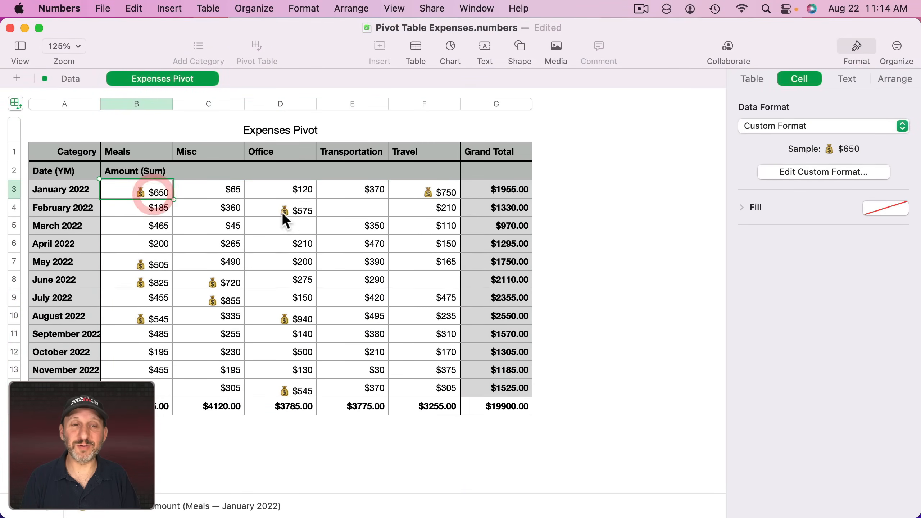
left_click(300, 210)
left_click(299, 318)
left_click(226, 299)
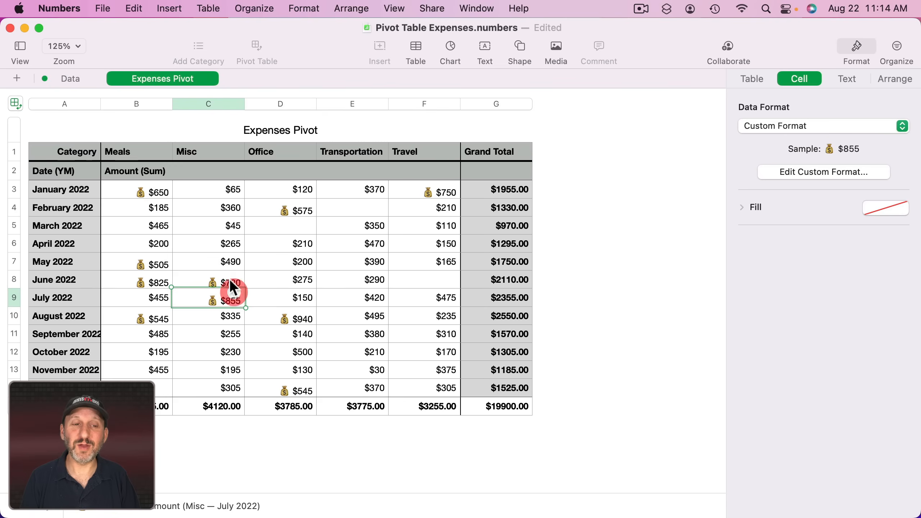
left_click(226, 282)
left_click(439, 196)
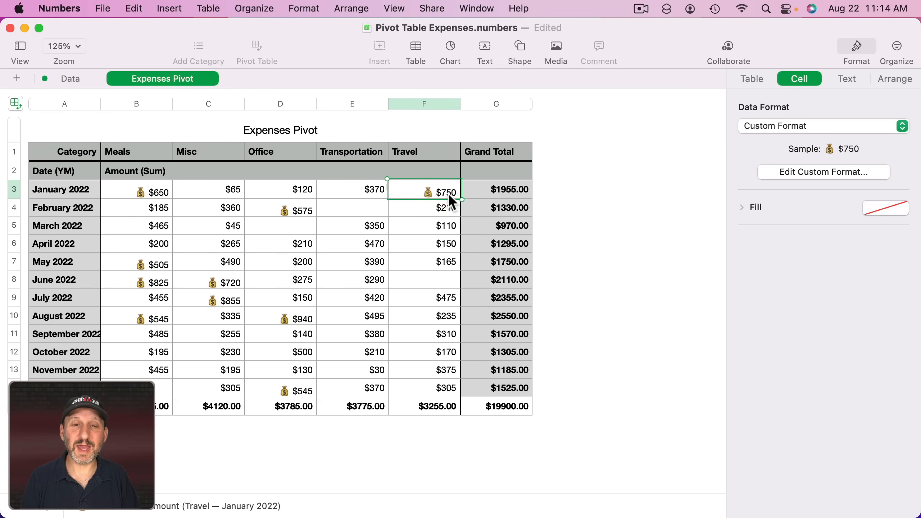
left_click(295, 311)
left_click(166, 318)
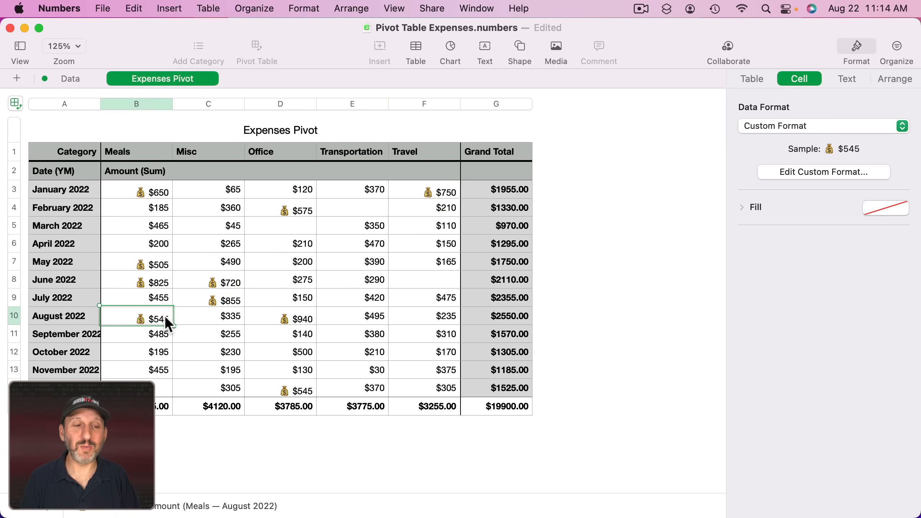
left_click(294, 388)
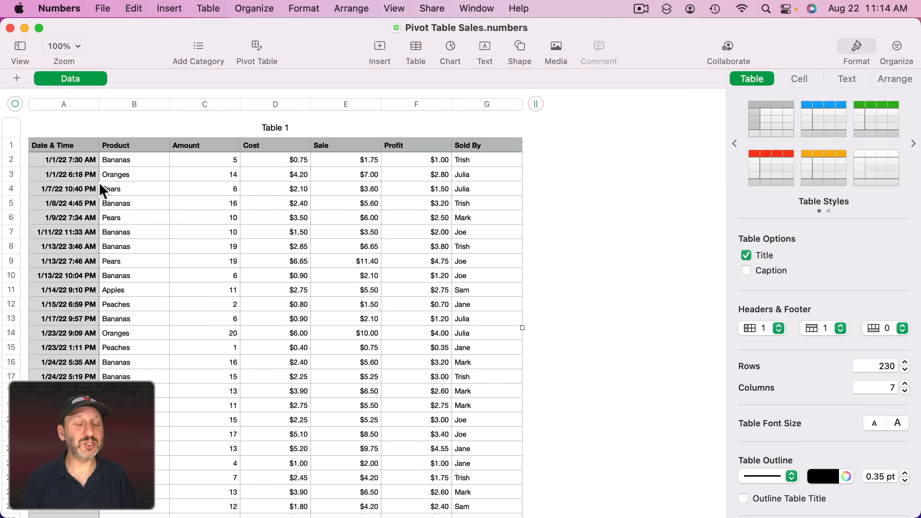
Step: Review the first sales record in Pivot Table Sales.numbers across all columns, from Date & Time to Sold By
left_click(70, 161)
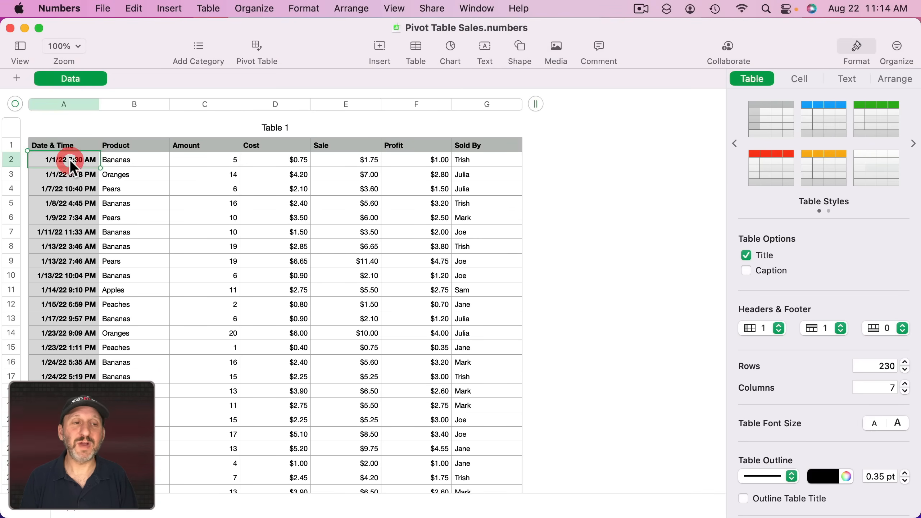
left_click(137, 160)
left_click(219, 158)
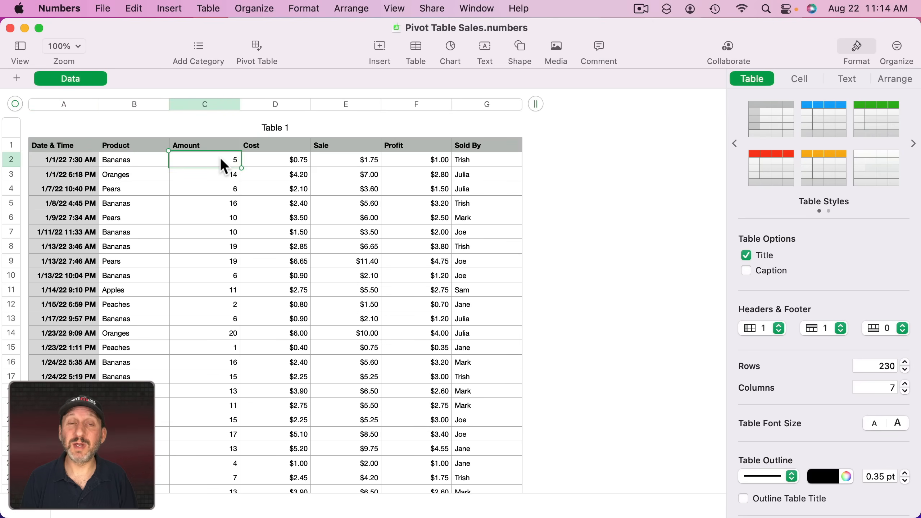
left_click(272, 156)
left_click(330, 158)
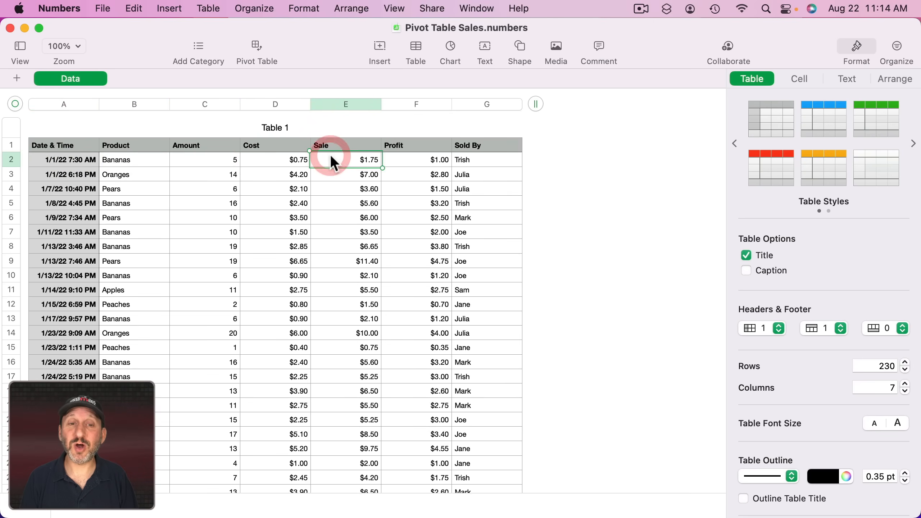
left_click(421, 163)
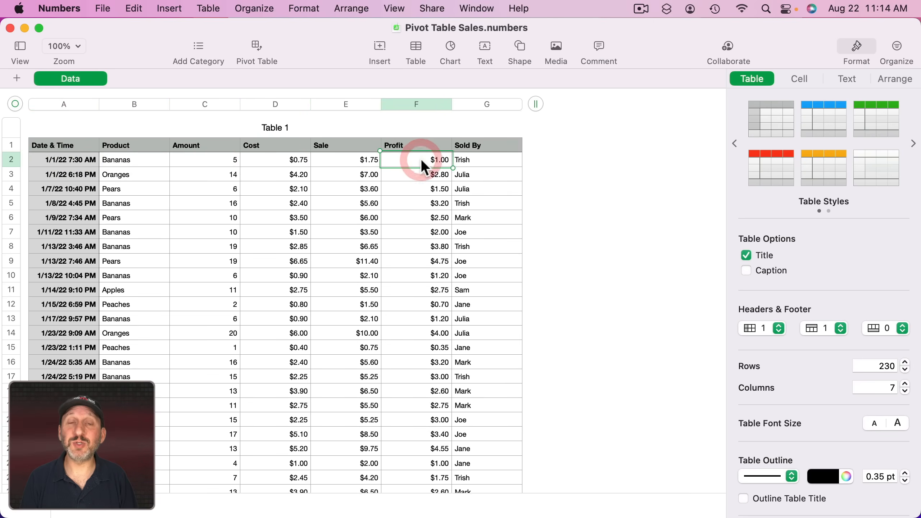
left_click(471, 160)
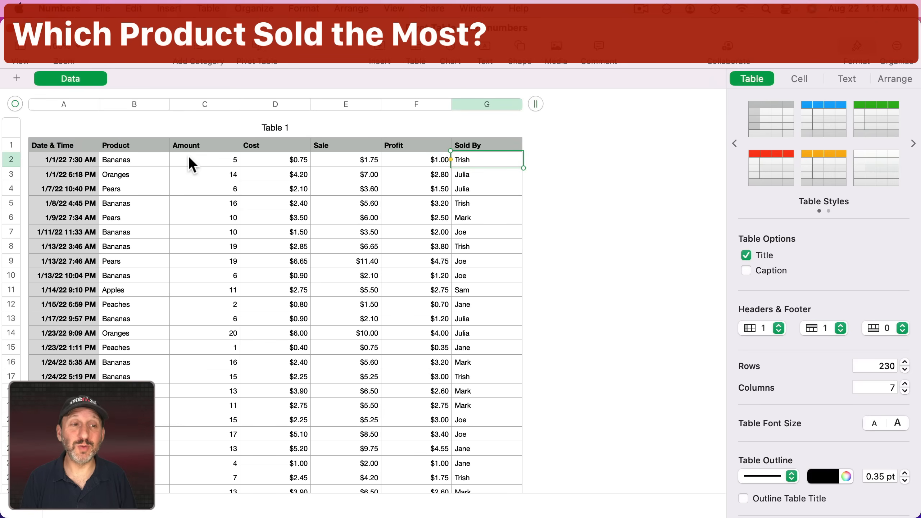
Step: Create a pivot table from the sales data table and add the Product field as its rows
left_click(66, 147)
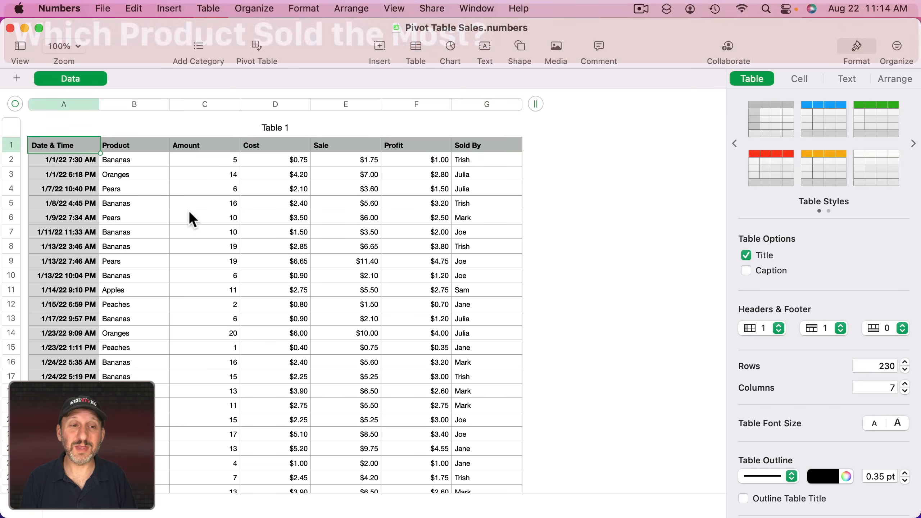
left_click(252, 46)
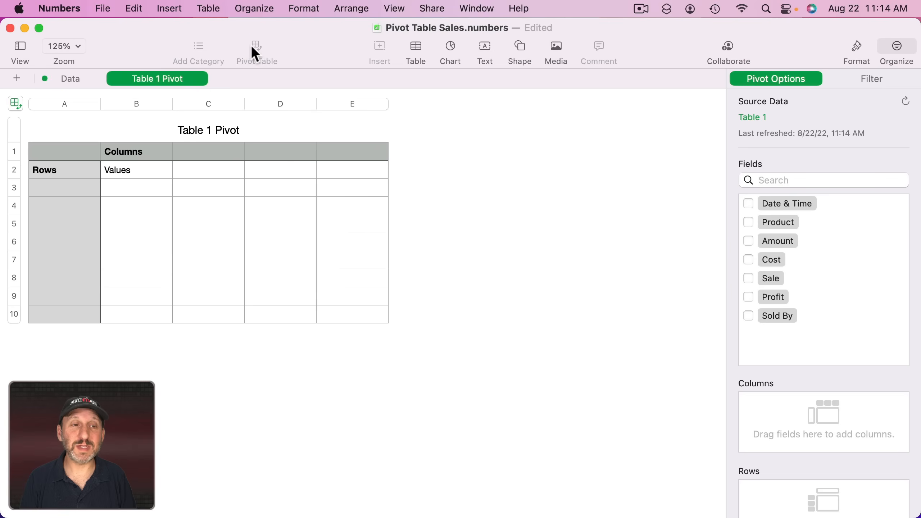
left_click(749, 222)
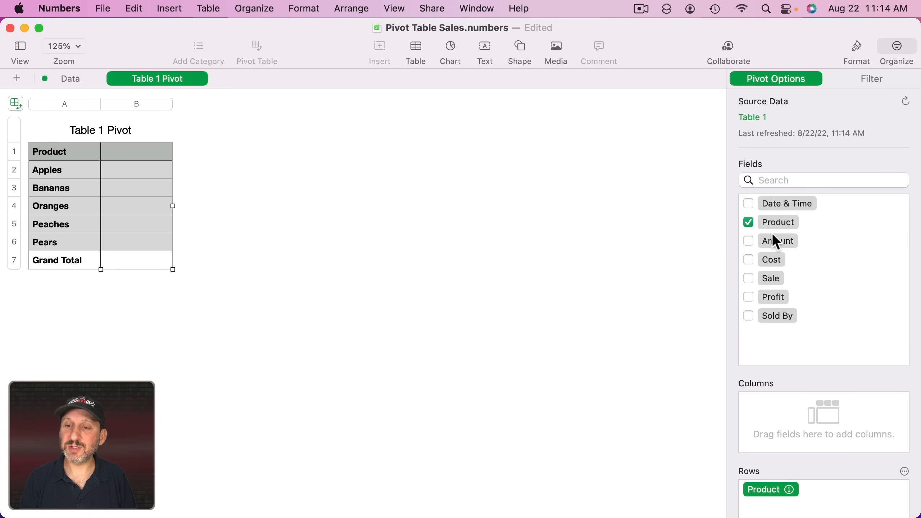
Step: Add Product as a count and Profit as a sum to the pivot values, and check the Peaches profit
left_click_drag(775, 268, 784, 469)
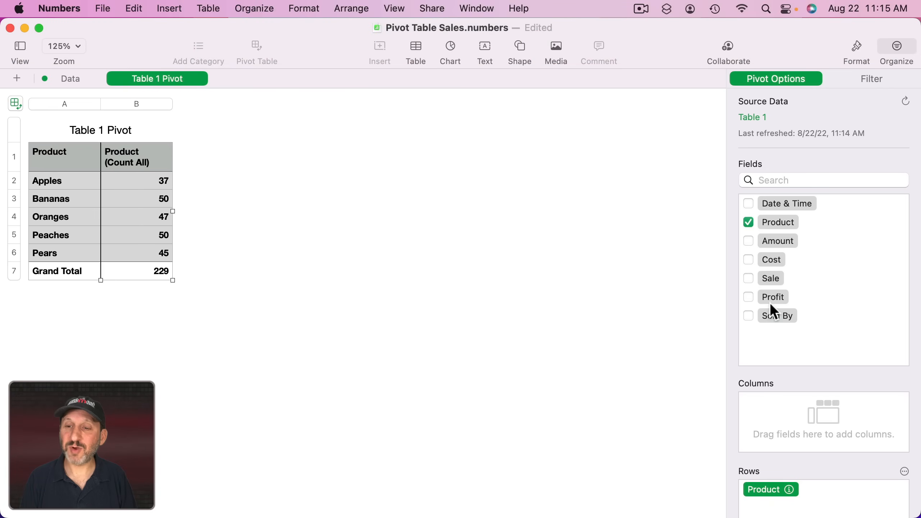
left_click_drag(772, 298, 799, 469)
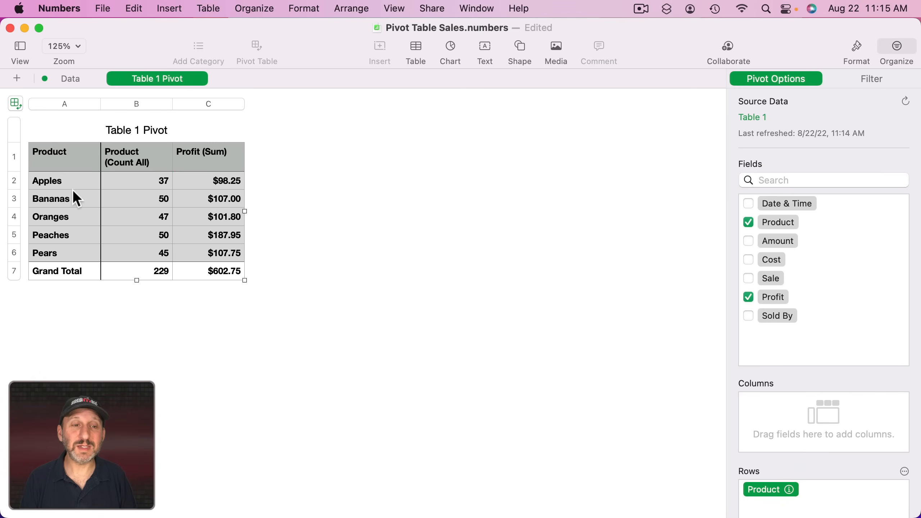
left_click(223, 232)
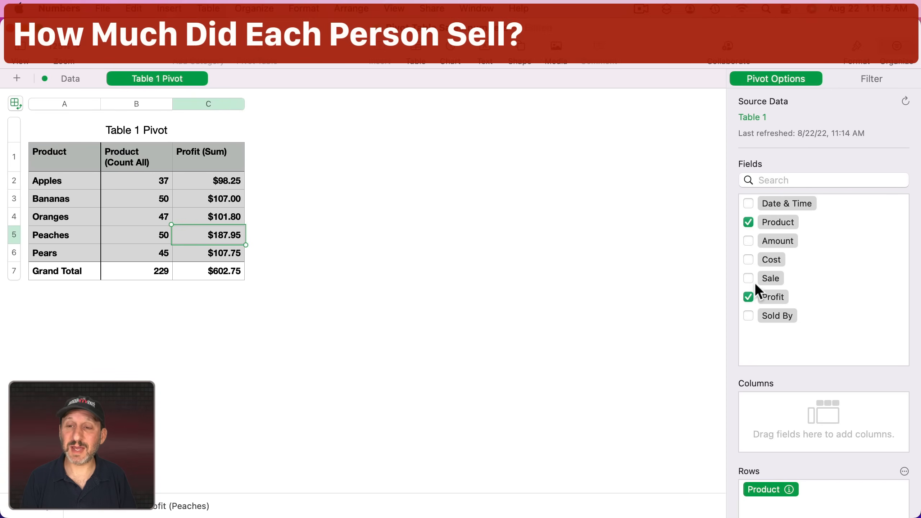
Step: Add the Sold By field to the pivot rows above Product and collapse all seller groups
left_click_drag(789, 319, 769, 484)
scroll(770, 484, "down", 3)
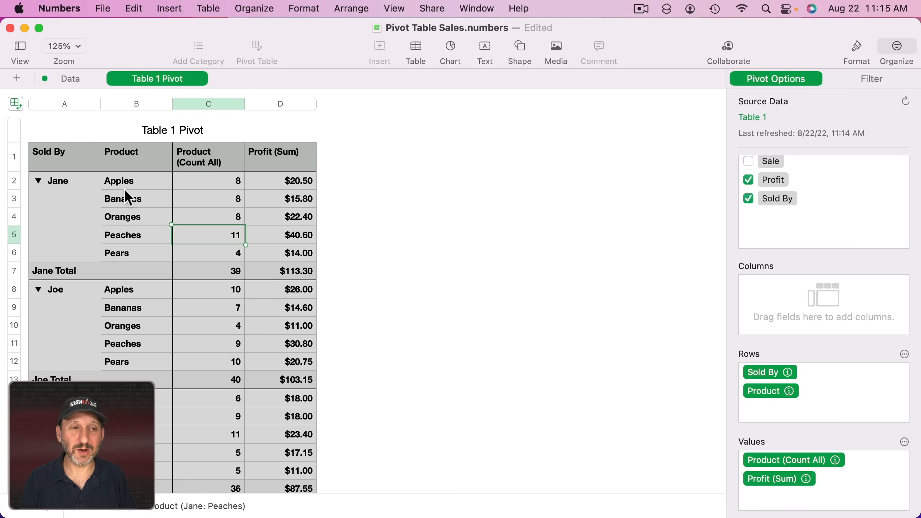
left_click(38, 179, "alt")
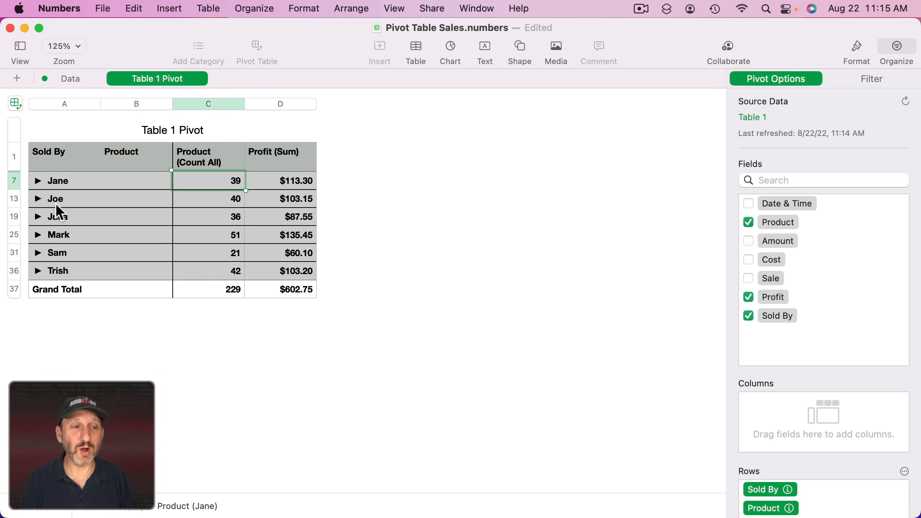
Step: Inspect the product breakdown of the second and third sellers, collapsing each group again after viewing it
left_click(37, 198)
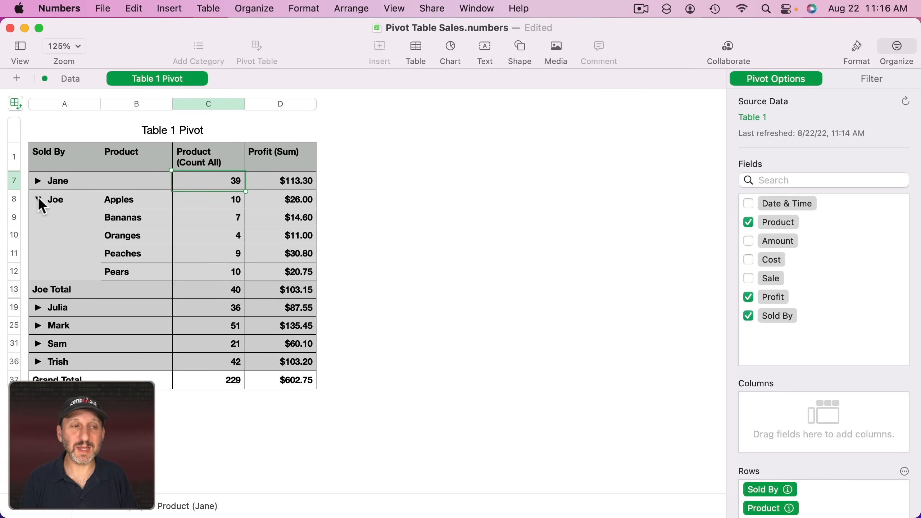
left_click(37, 199)
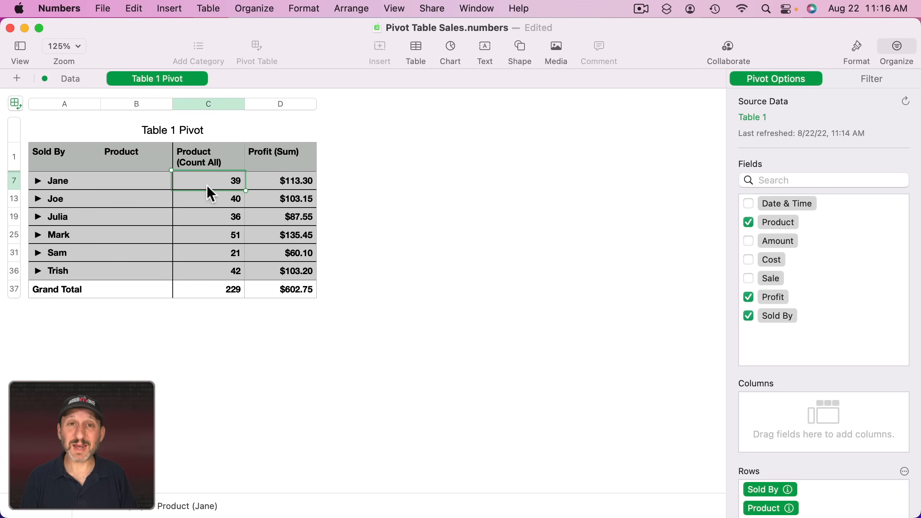
left_click(237, 217)
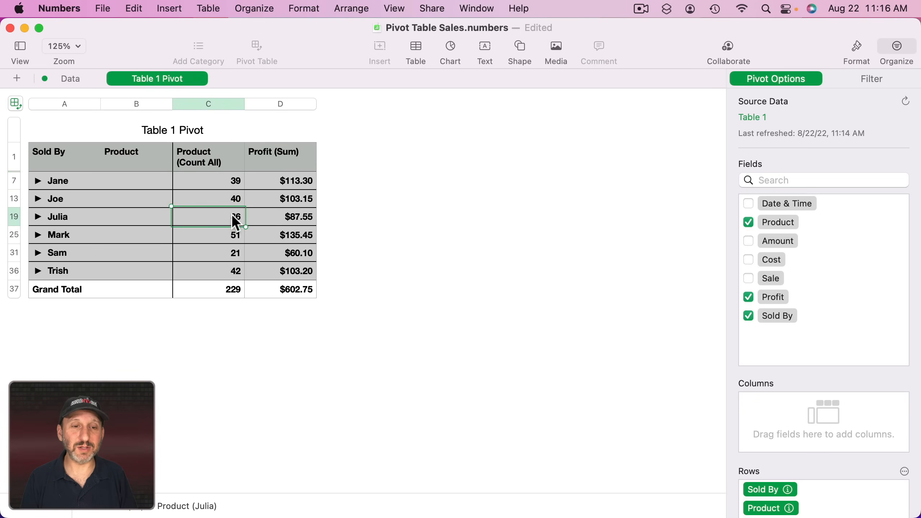
left_click(37, 217)
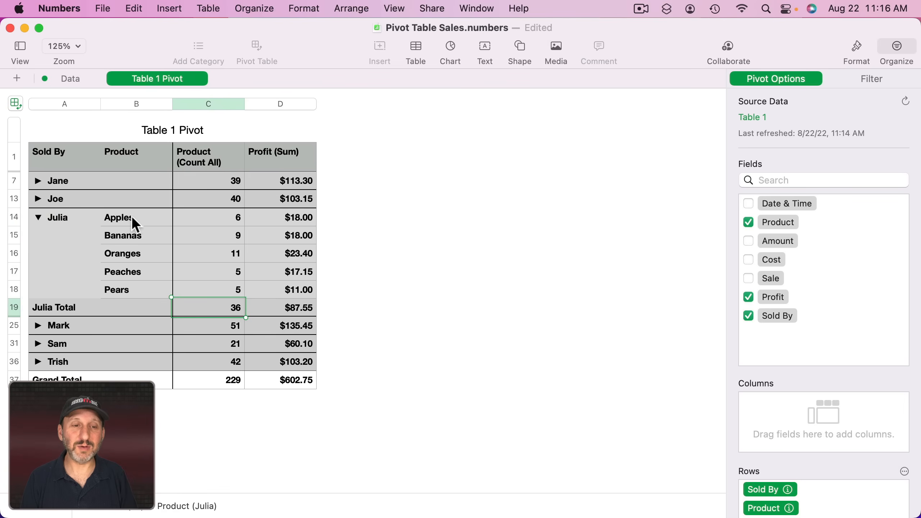
left_click(38, 217)
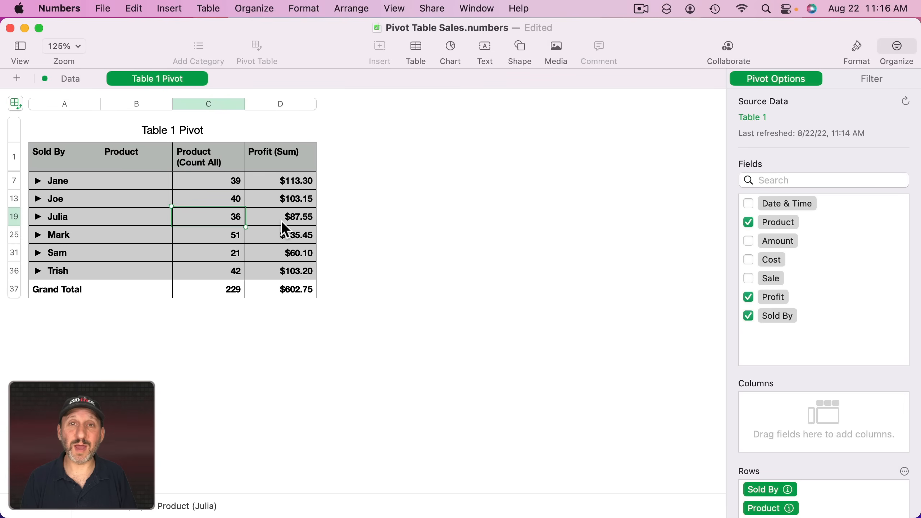
Step: Add Date & Time (YM) to the rows between Sold By and Product, expand the first seller and collapse all month groups
left_click(766, 204)
left_click_drag(788, 203, 802, 498)
scroll(795, 482, "down", 3)
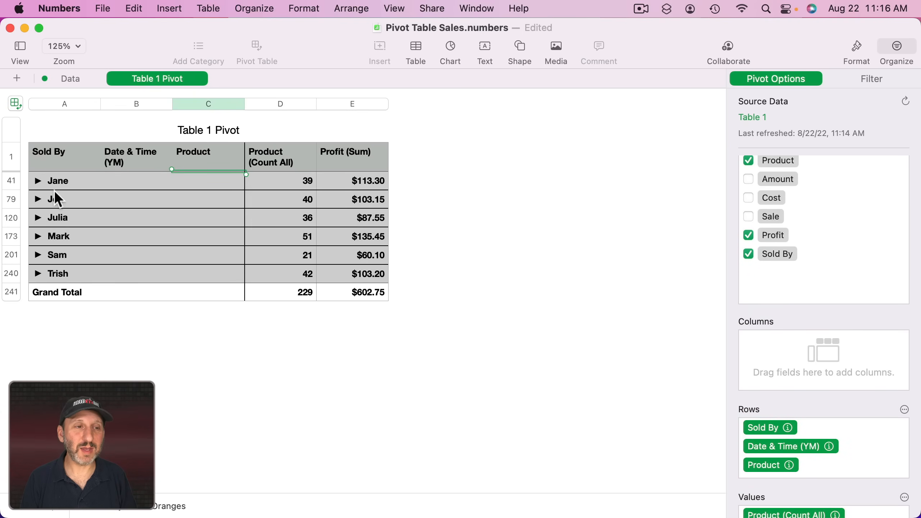
left_click(36, 180)
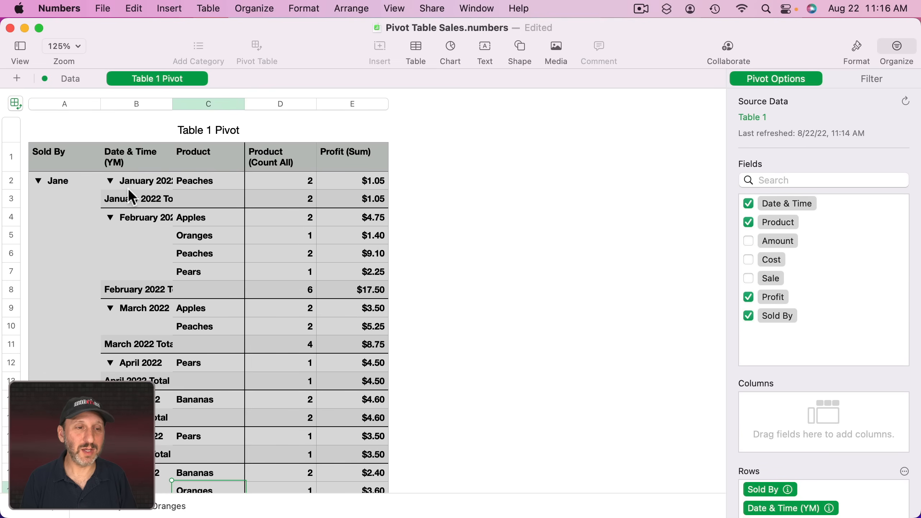
left_click(109, 181, "alt")
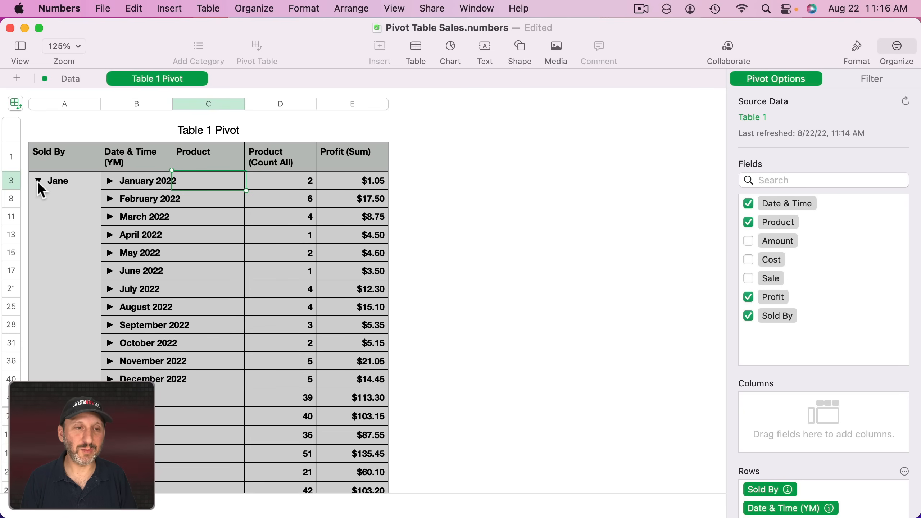
Step: Move Date & Time (YM) above Sold By in the pivot rows and collapse every seller group within the months
scroll(798, 362, "down", 5)
left_click_drag(768, 416, 761, 387)
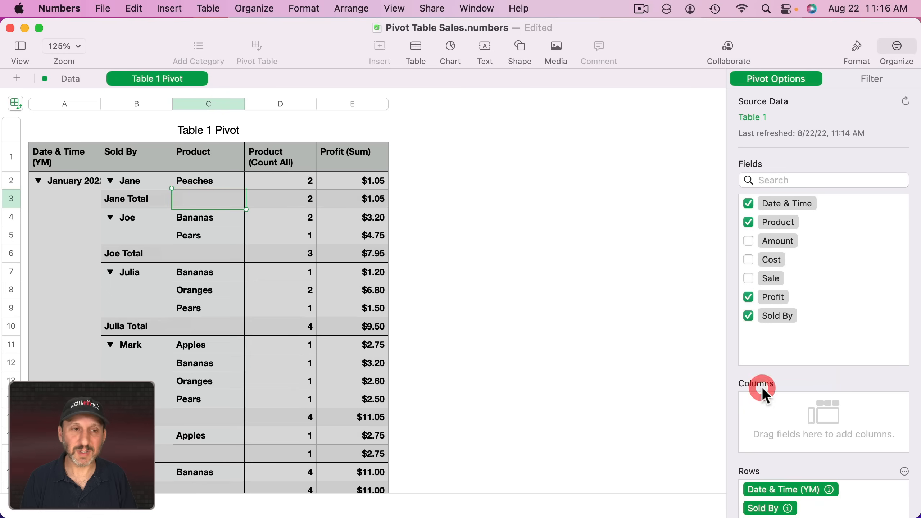
left_click(110, 180, "alt")
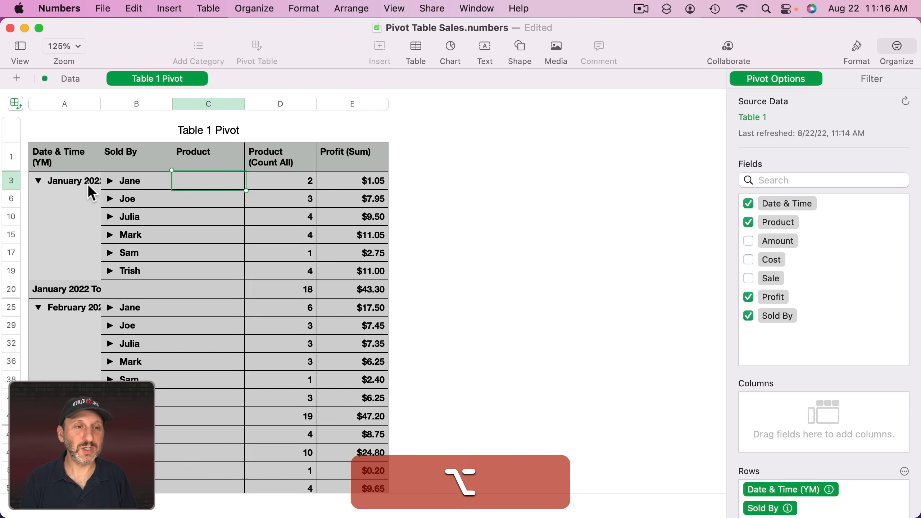
Step: Look through each seller's row within the January 2022 group
left_click(69, 181)
left_click(139, 183)
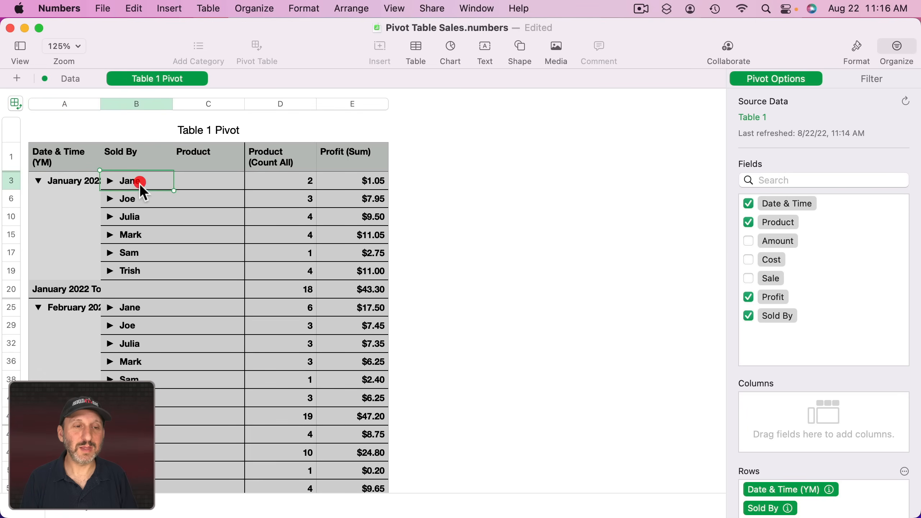
left_click(140, 198)
left_click(141, 217)
left_click(143, 233)
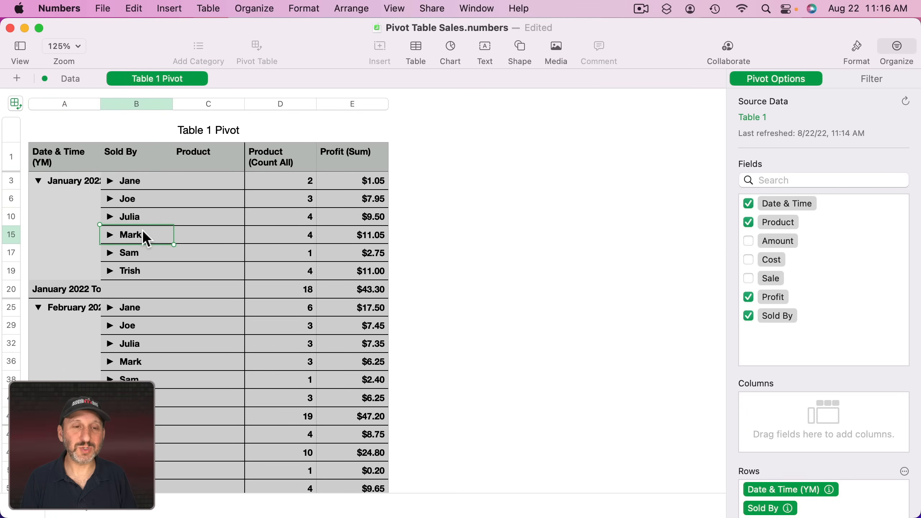
left_click(140, 250)
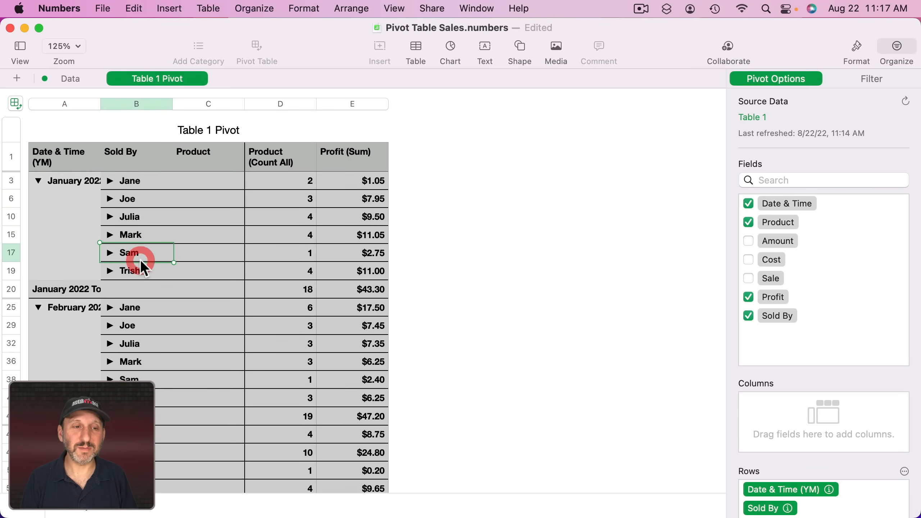
left_click(140, 269)
Step: Move Sold By from the pivot rows to the columns, and check the first seller's January 2022 Peaches count
scroll(787, 437, "down", 3)
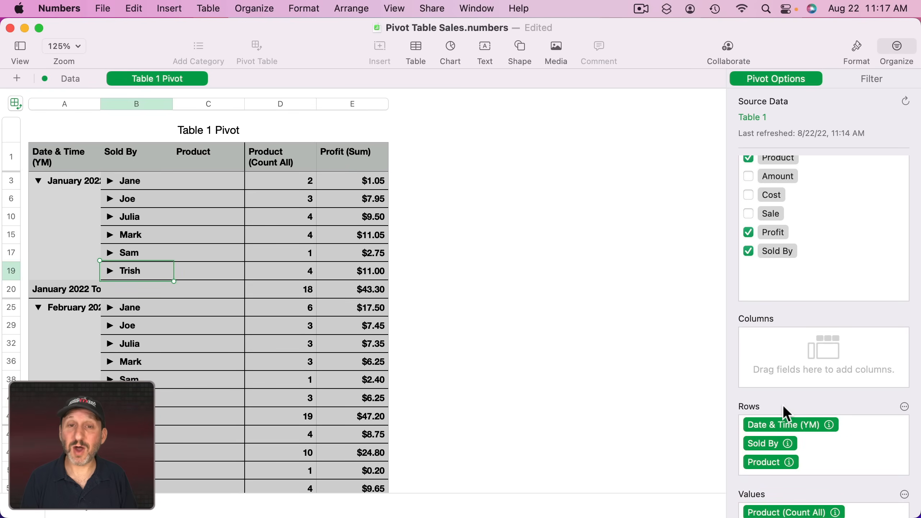
scroll(779, 407, "down", 1)
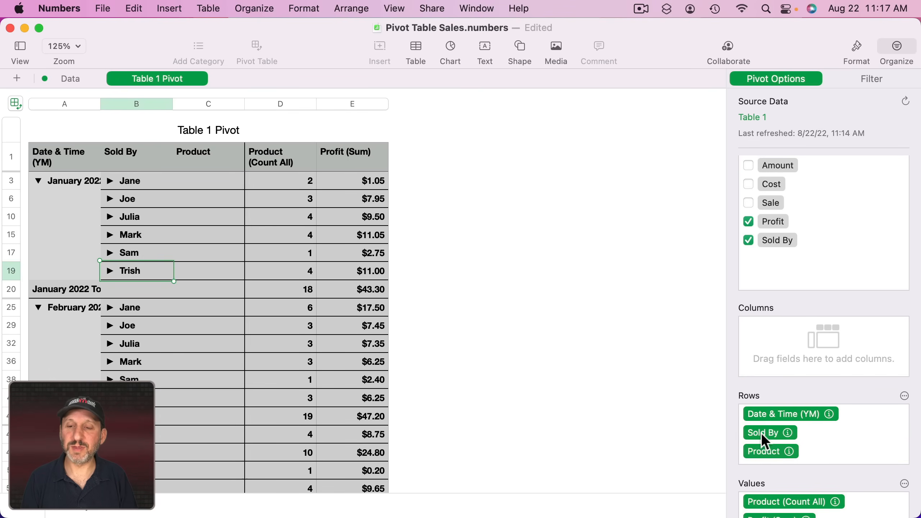
left_click_drag(761, 432, 773, 331)
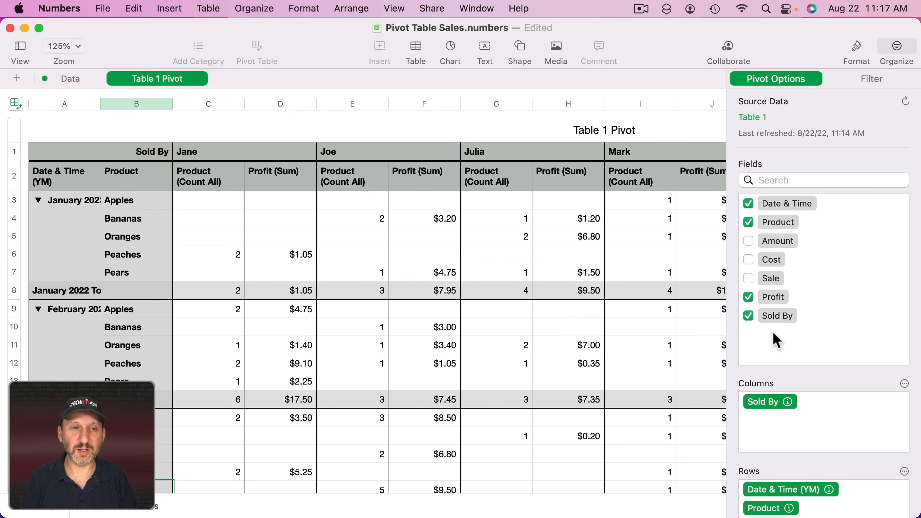
left_click(206, 182)
left_click(225, 254)
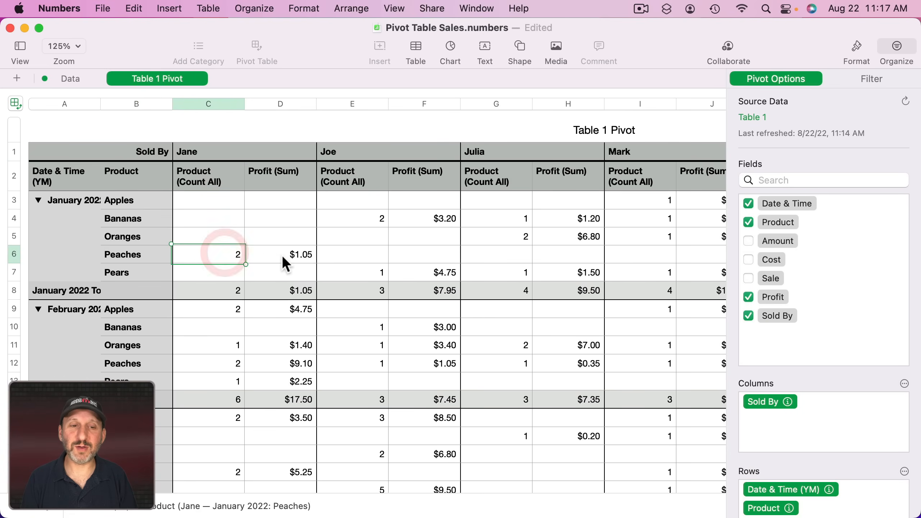
Step: Remove Product (Count All) from the pivot values and Product from the pivot rows
left_click(284, 255)
scroll(819, 398, "down", 5)
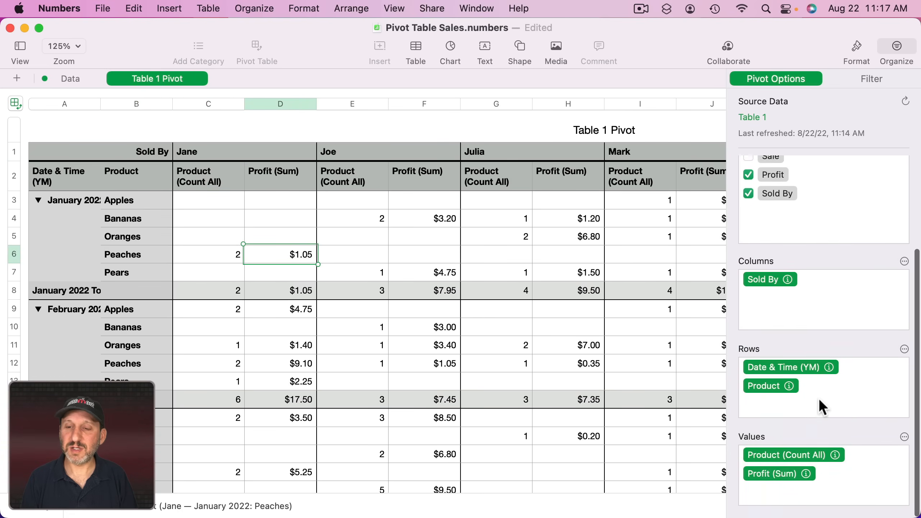
left_click(767, 461)
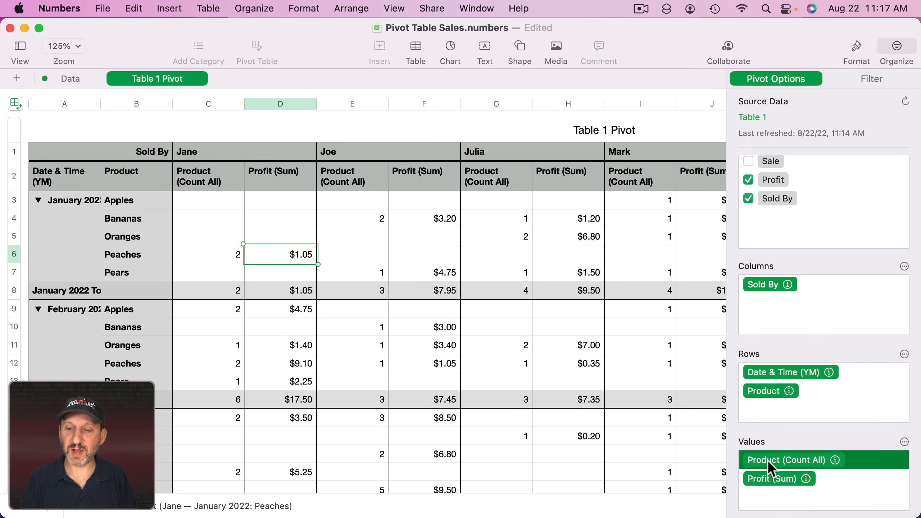
key("BackSpace")
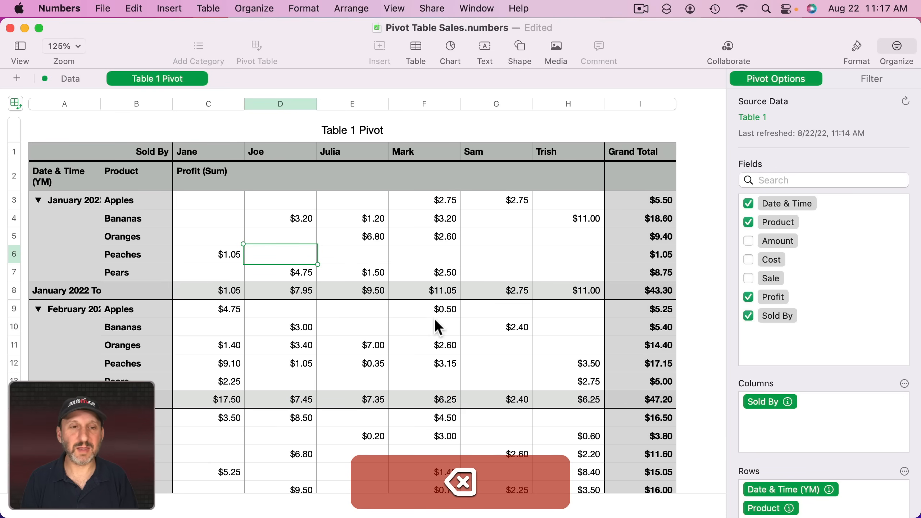
scroll(790, 399, "down", 5)
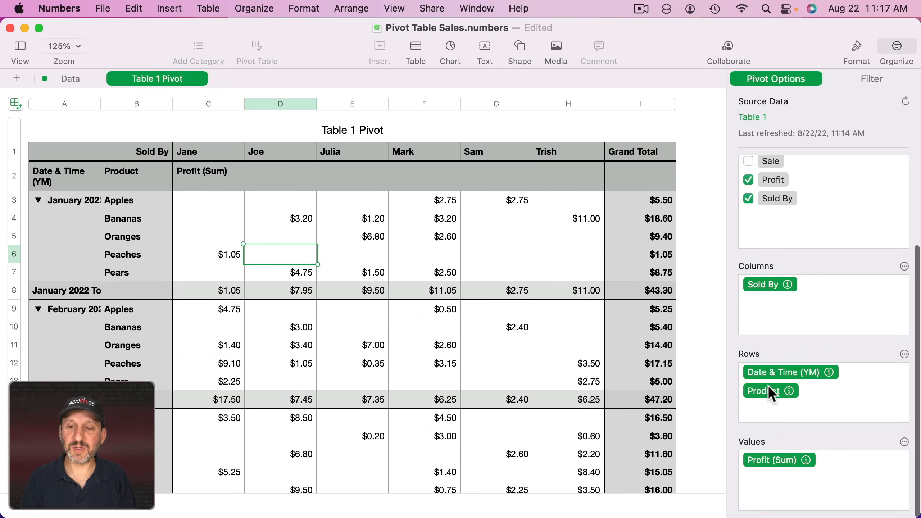
left_click(761, 391)
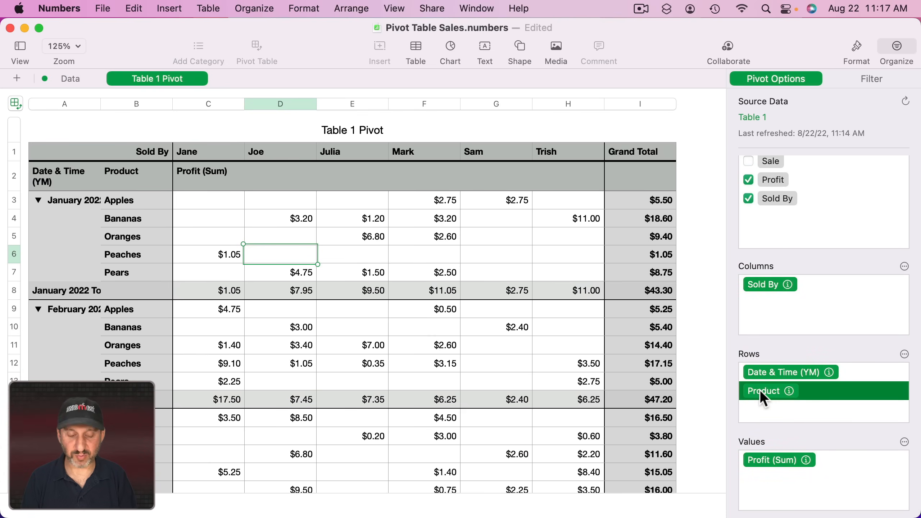
key("BackSpace")
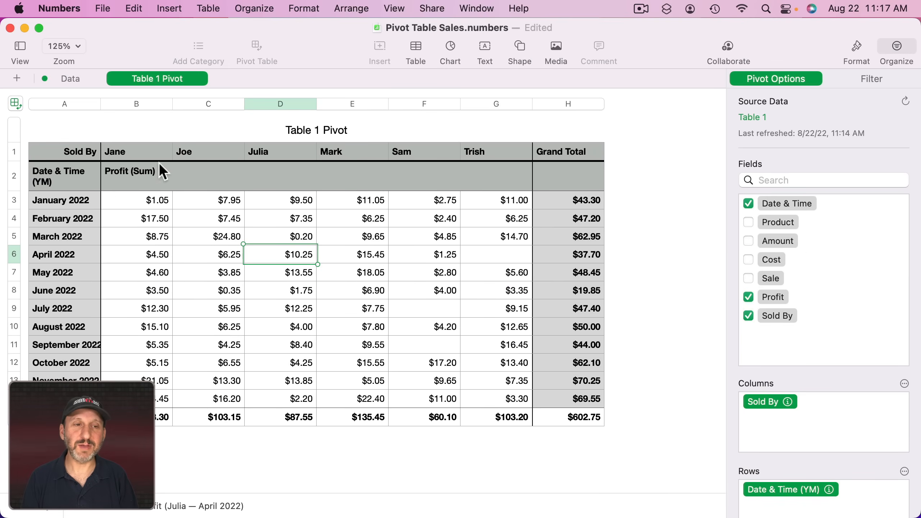
Step: Check the third seller's profit for March 2022 in the pivot table
left_click(279, 150)
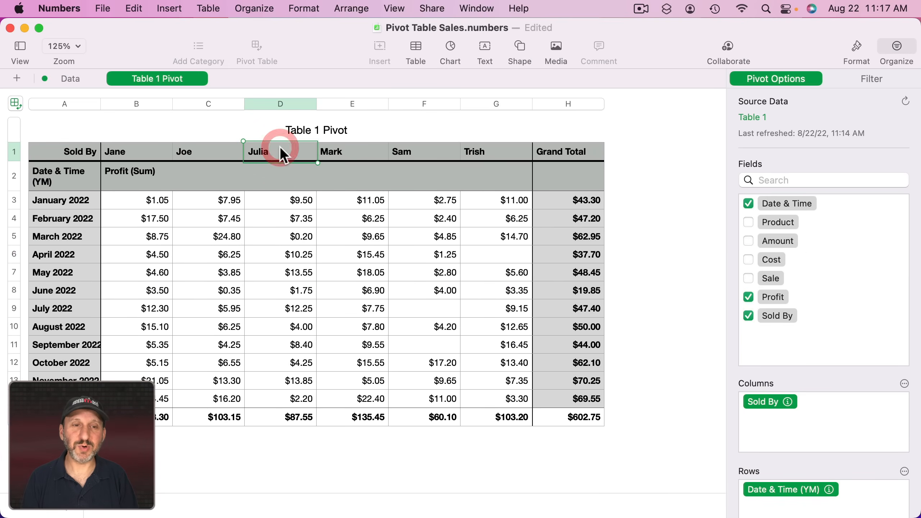
left_click(62, 239)
left_click(304, 238)
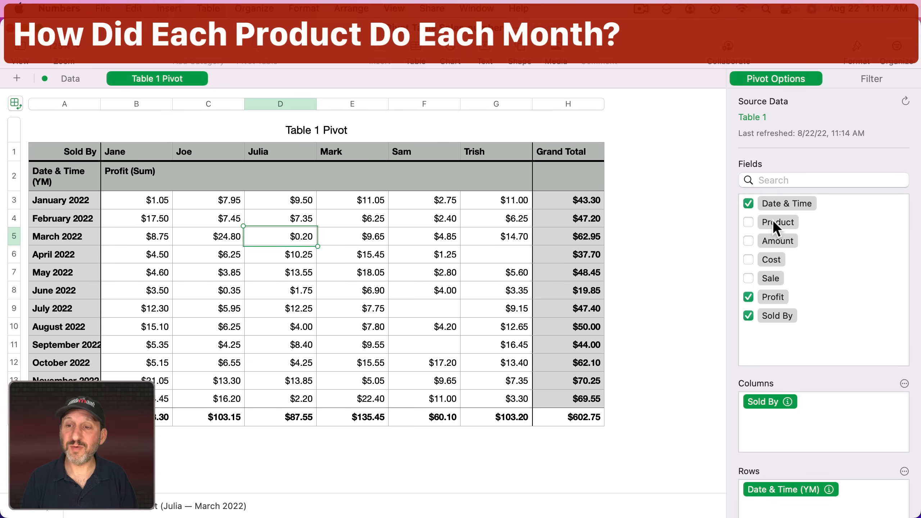
Step: Add Product to the pivot columns and remove Sold By, so profits are broken down by product and month
left_click_drag(774, 222, 784, 426)
left_click(769, 404)
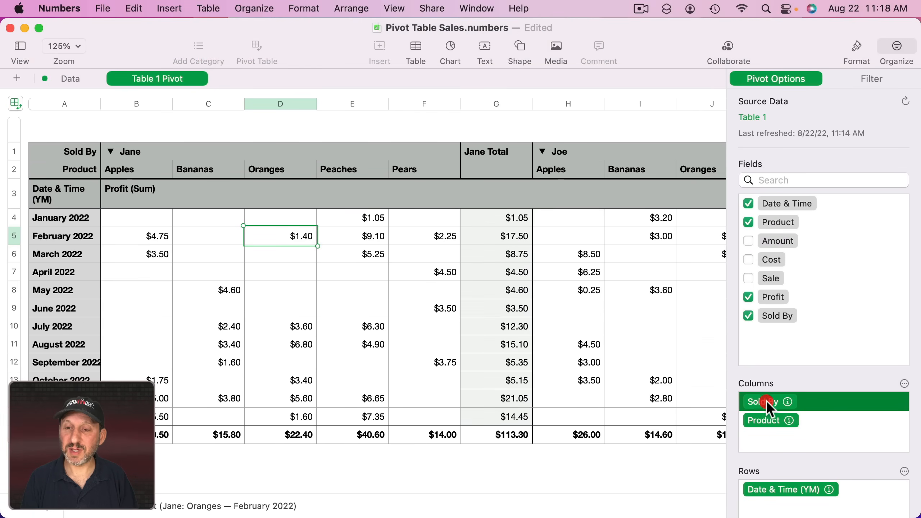
key("BackSpace")
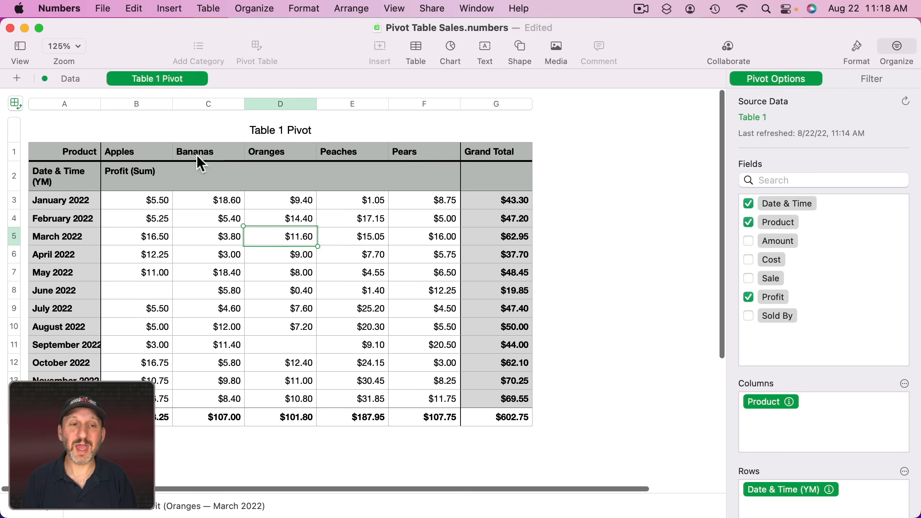
left_click(305, 257)
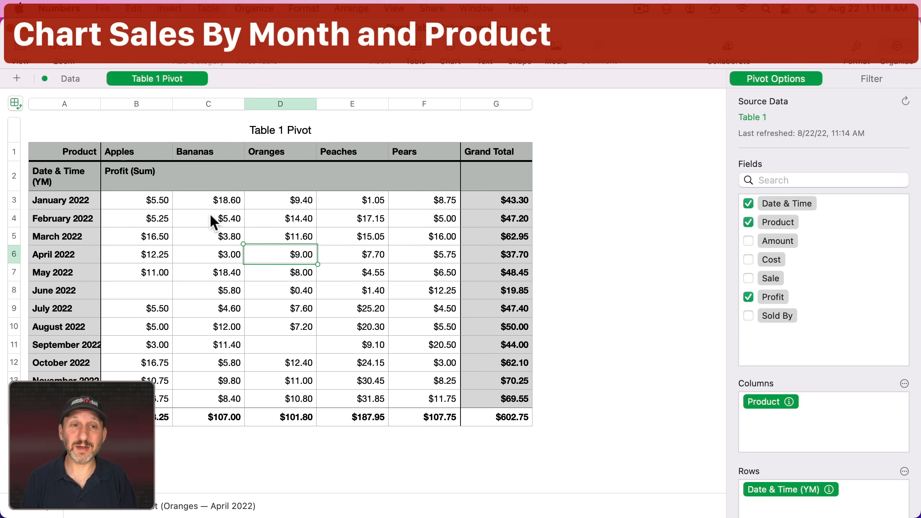
Step: Create a 2D stacked column chart from the January to December 2022 product profits and widen it
left_click(138, 202)
left_click(417, 395, "shift")
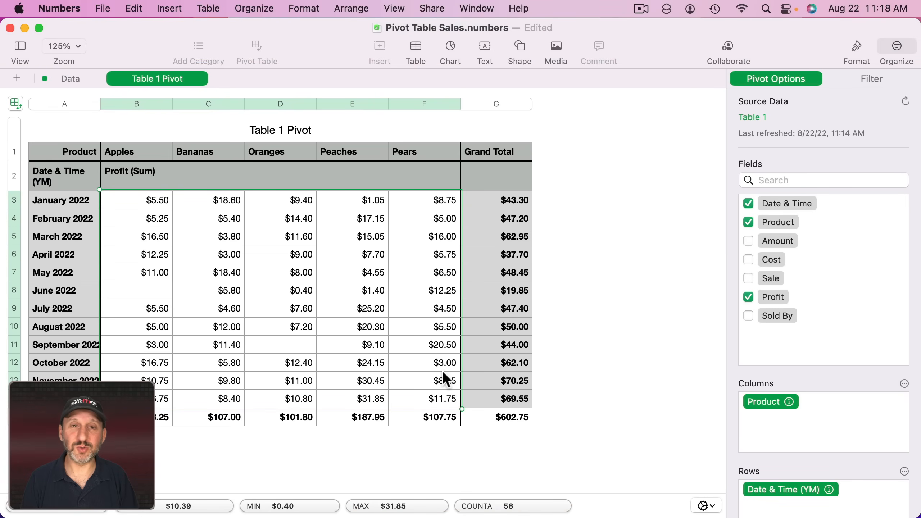
left_click(451, 52)
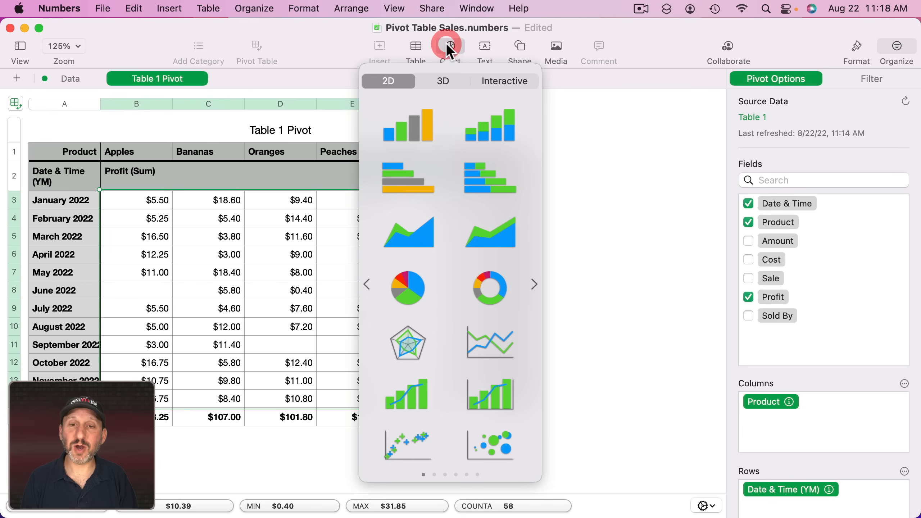
left_click(497, 128)
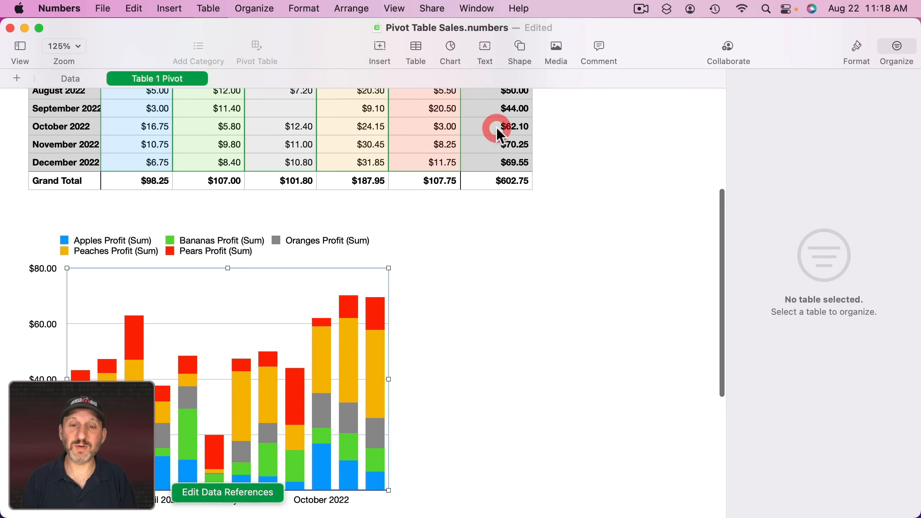
scroll(490, 144, "down", 3)
left_click_drag(390, 288, 497, 287)
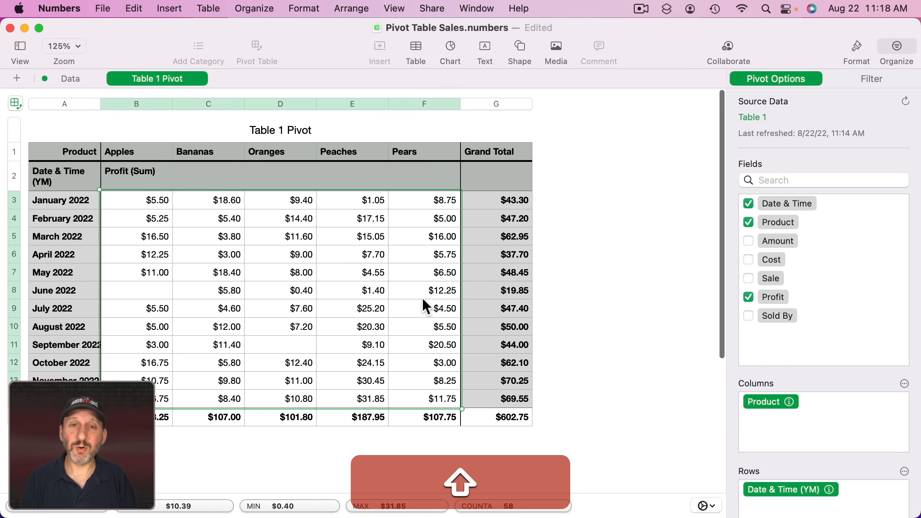
Step: Insert a 2D column chart of the monthly product profits, with a separate column for each product
left_click(450, 47)
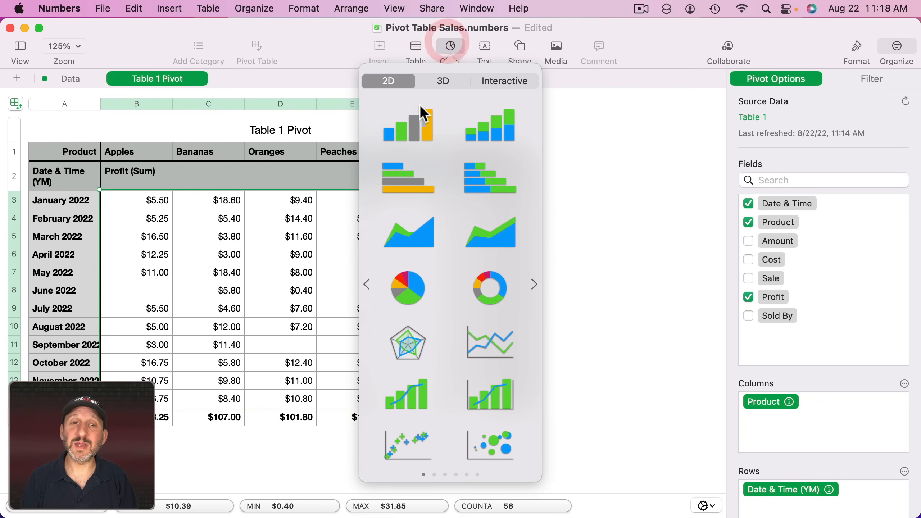
left_click(412, 130)
scroll(335, 377, "down", 5)
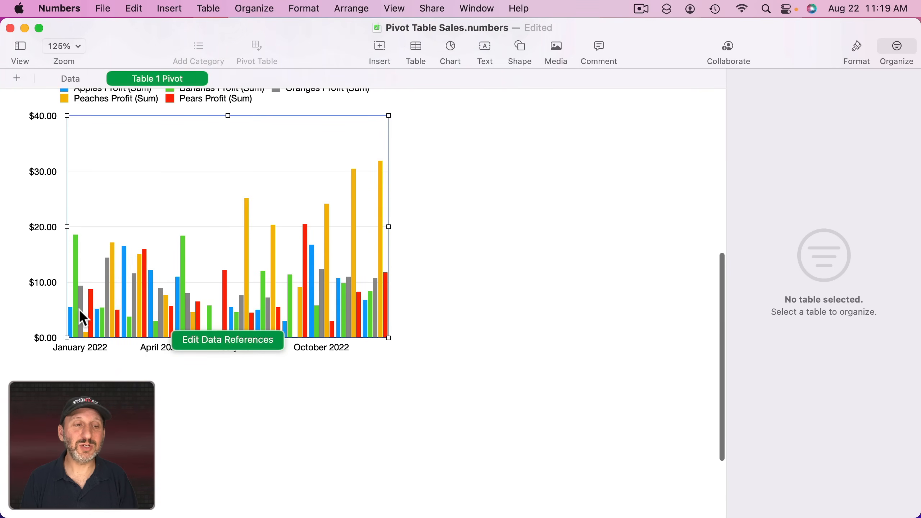
scroll(118, 270, "up", 3)
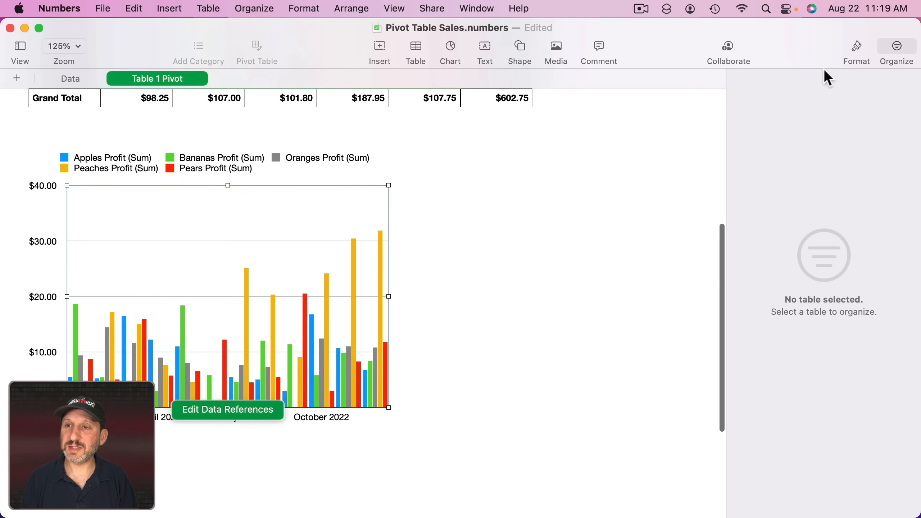
Step: Set the column chart's gap between sets to 340%
left_click(856, 49)
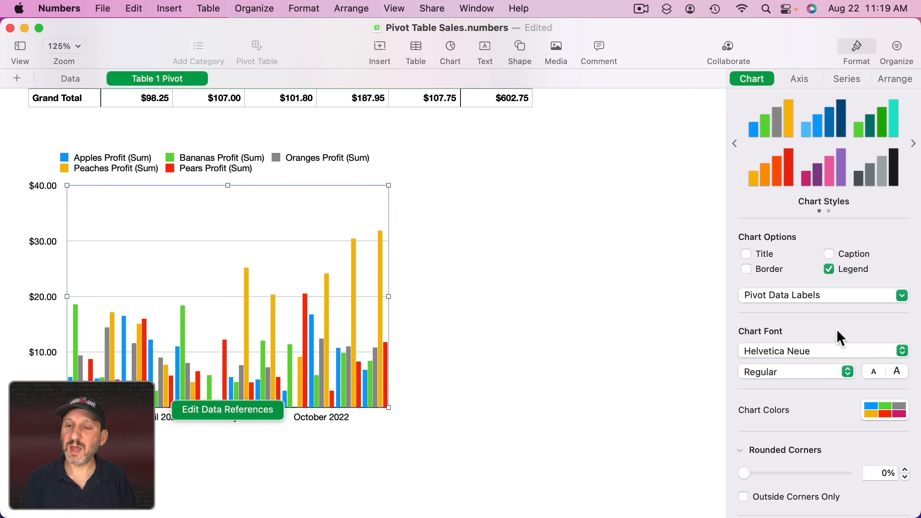
scroll(837, 337, "down", 4)
scroll(841, 338, "down", 2)
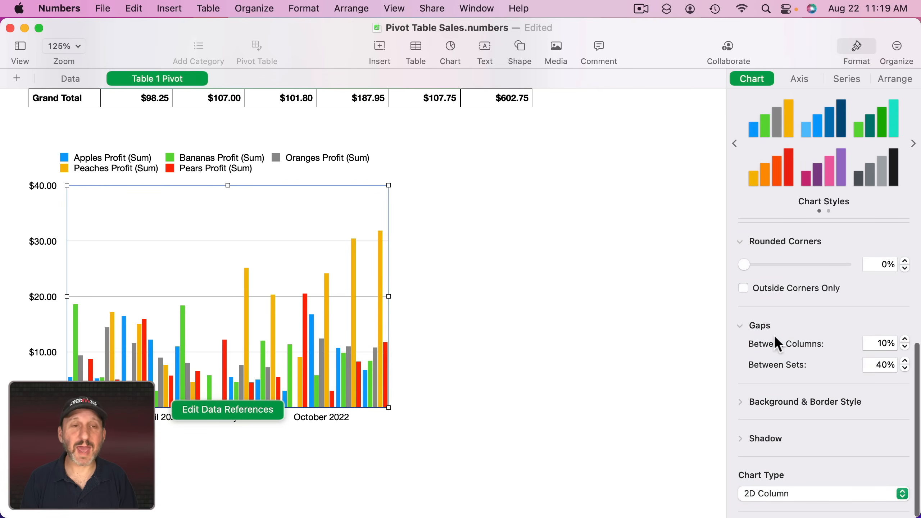
left_click(905, 361)
left_click(905, 362)
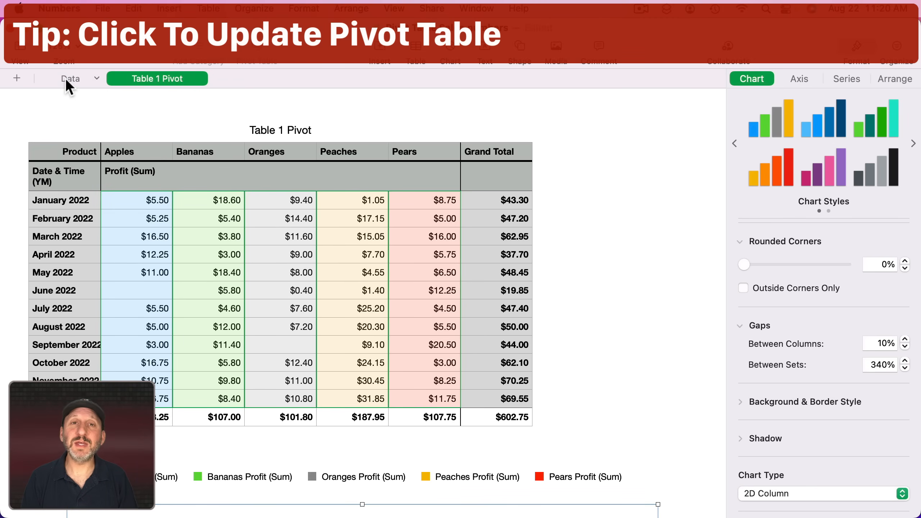
Step: Review the source sales records in Table 1 on the Data sheet
left_click(70, 79)
left_click(74, 217)
left_click(120, 218)
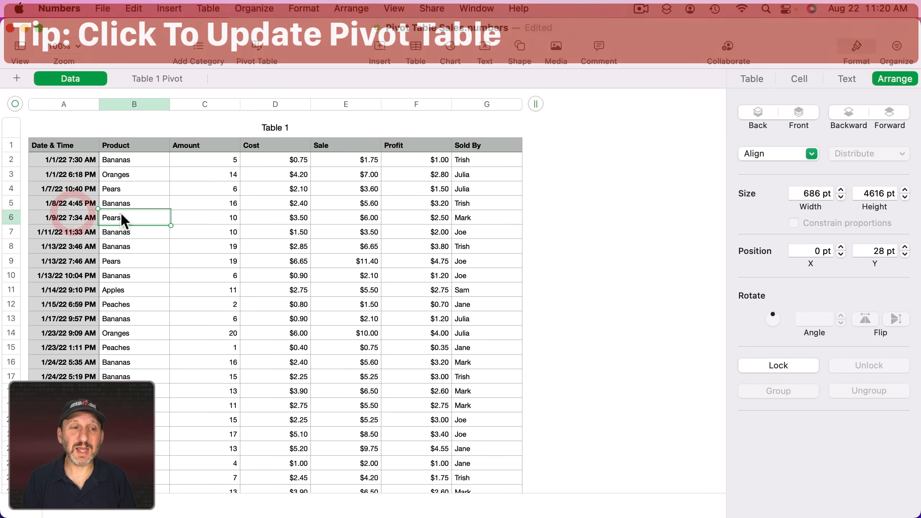
left_click(191, 232)
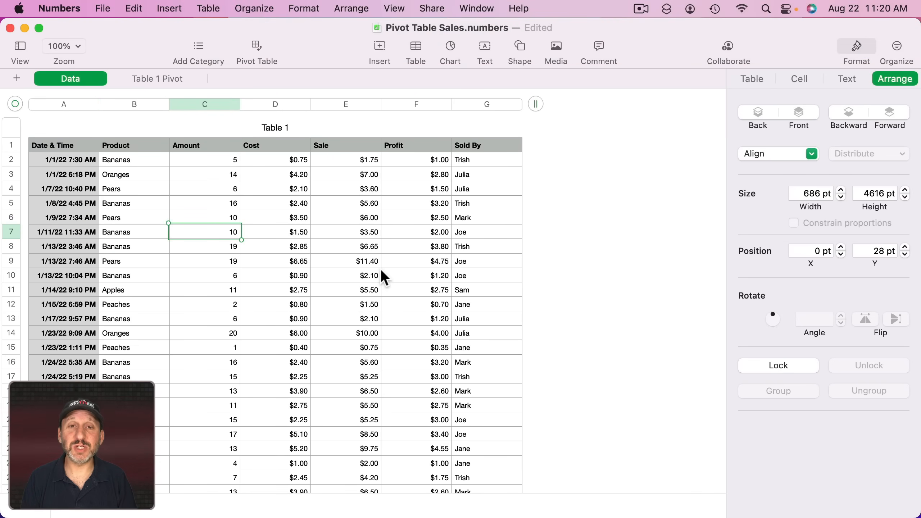
Step: Return to the Table 1 Pivot sheet and show the pivot table's options
left_click(141, 78)
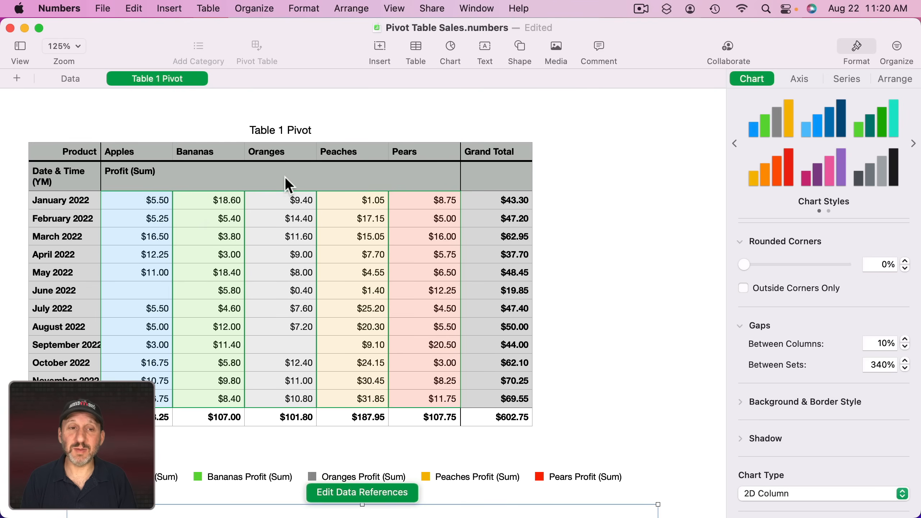
left_click(276, 171)
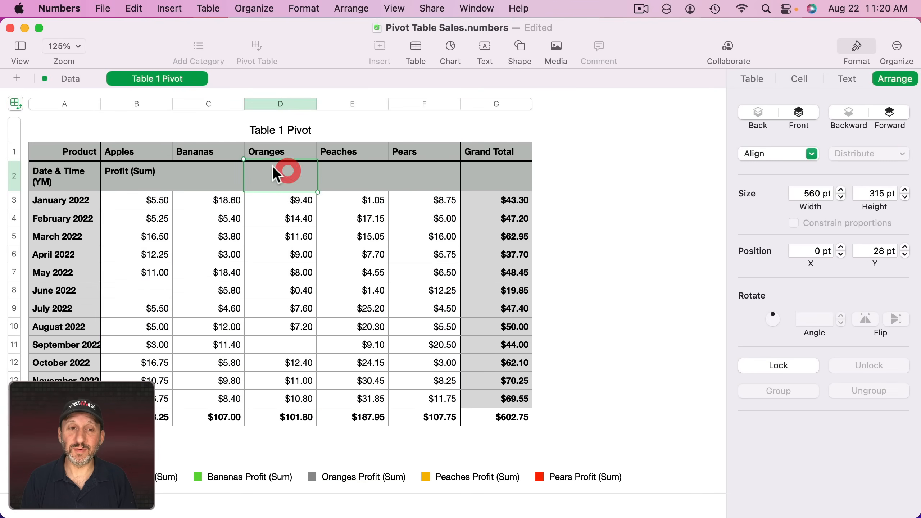
left_click(892, 44)
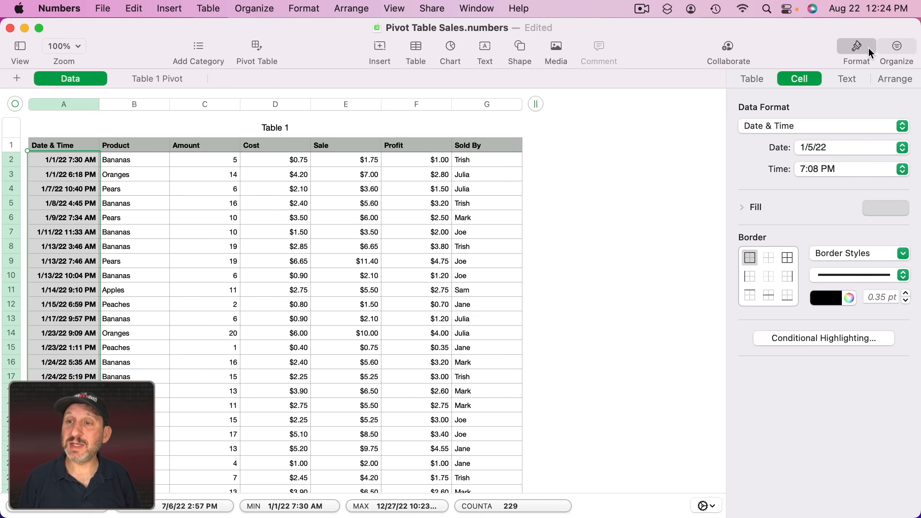
Step: Set the data format of the Date & Time column in the Data sheet's Table 1 to Automatic
left_click(767, 126)
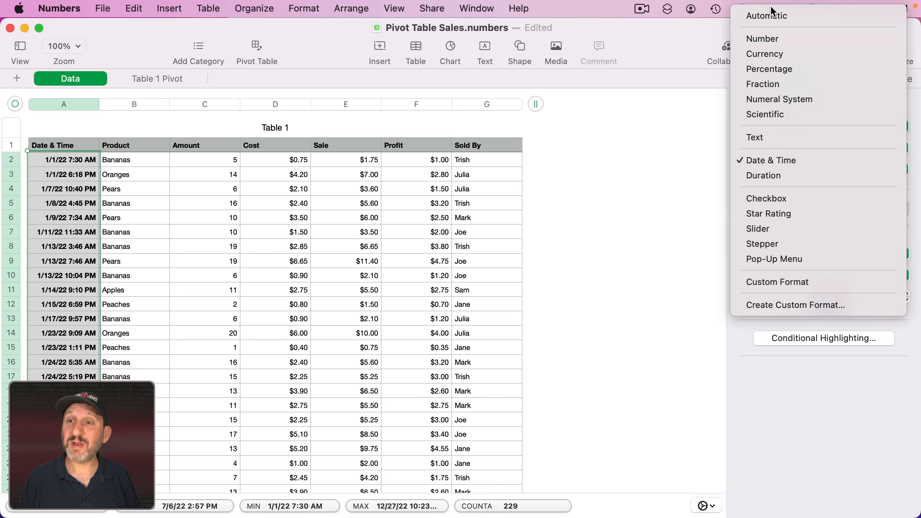
left_click(768, 17)
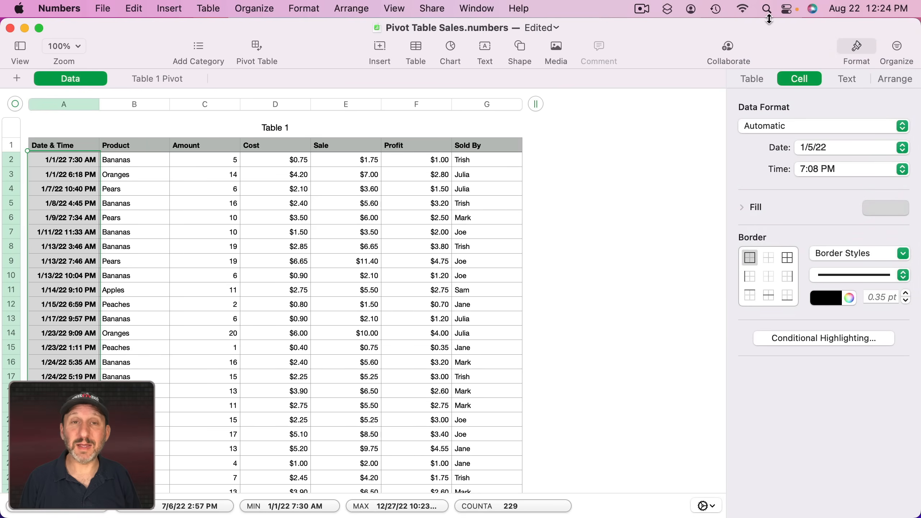